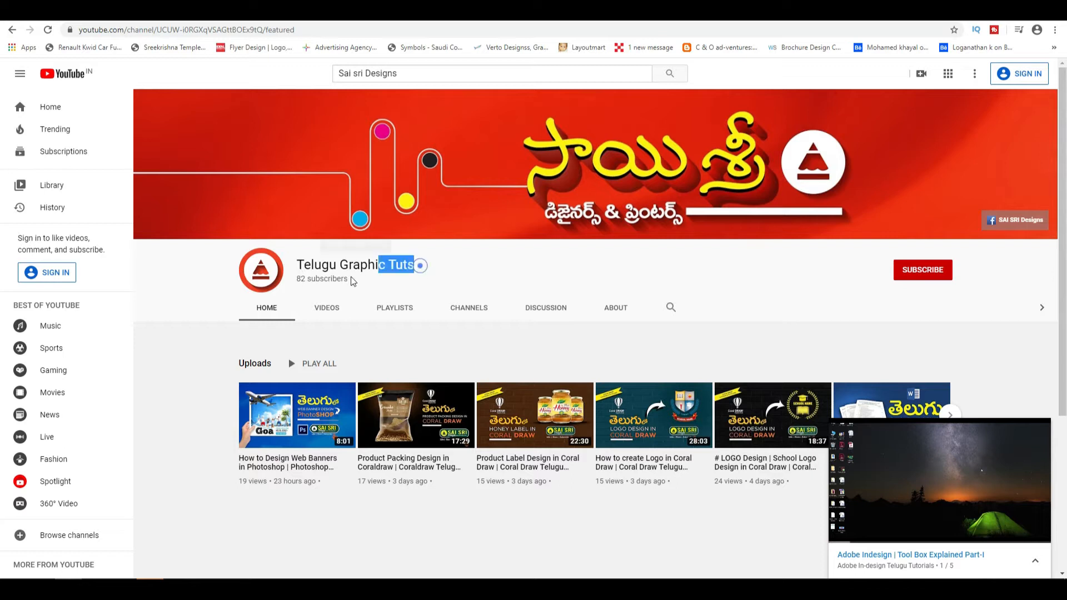
Browse the uploaded videos and the created playlists of the Telugu Graphic Tuts channel.
left_click(297, 265)
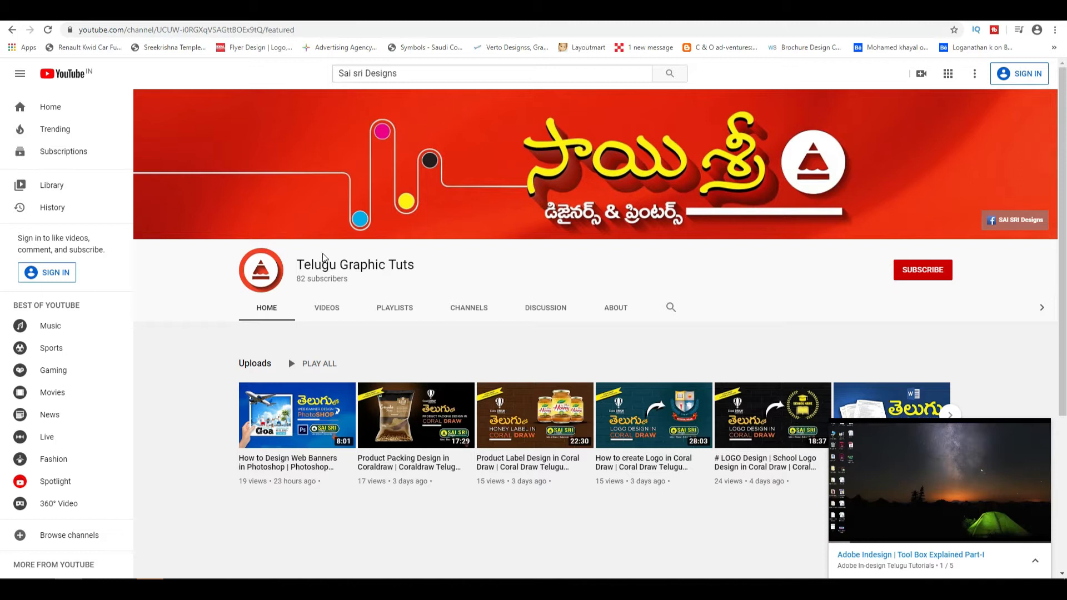
left_click_drag(298, 266, 445, 268)
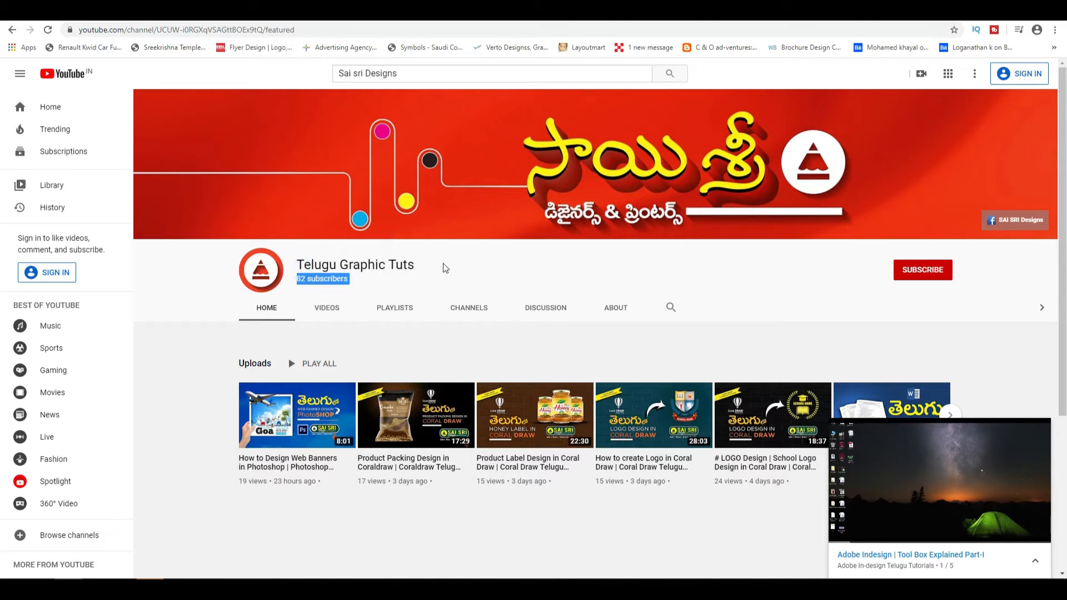
left_click(325, 309)
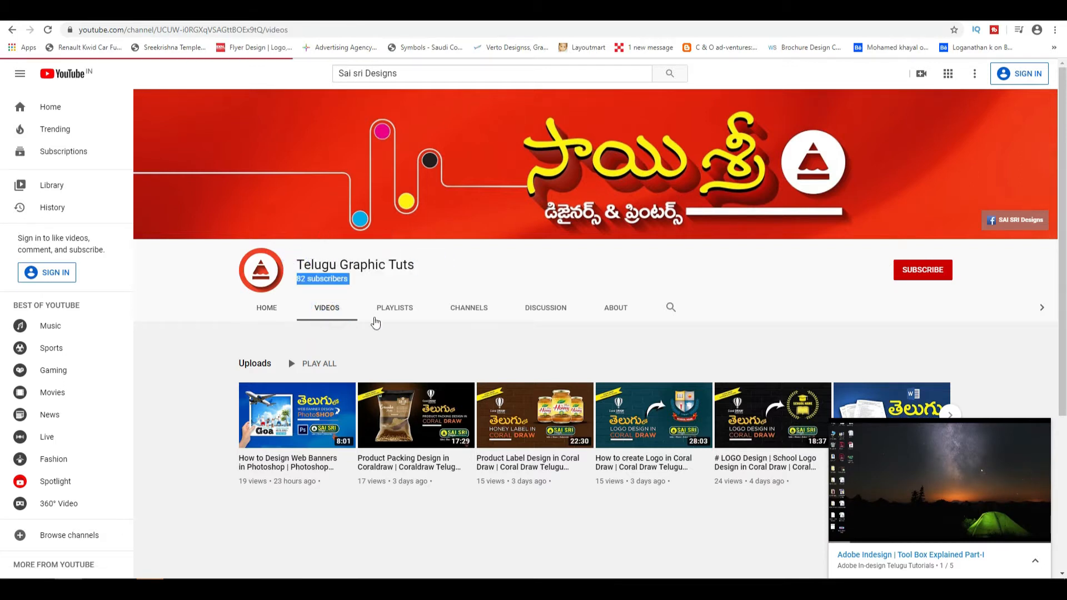
scroll(955, 309, "down", 3)
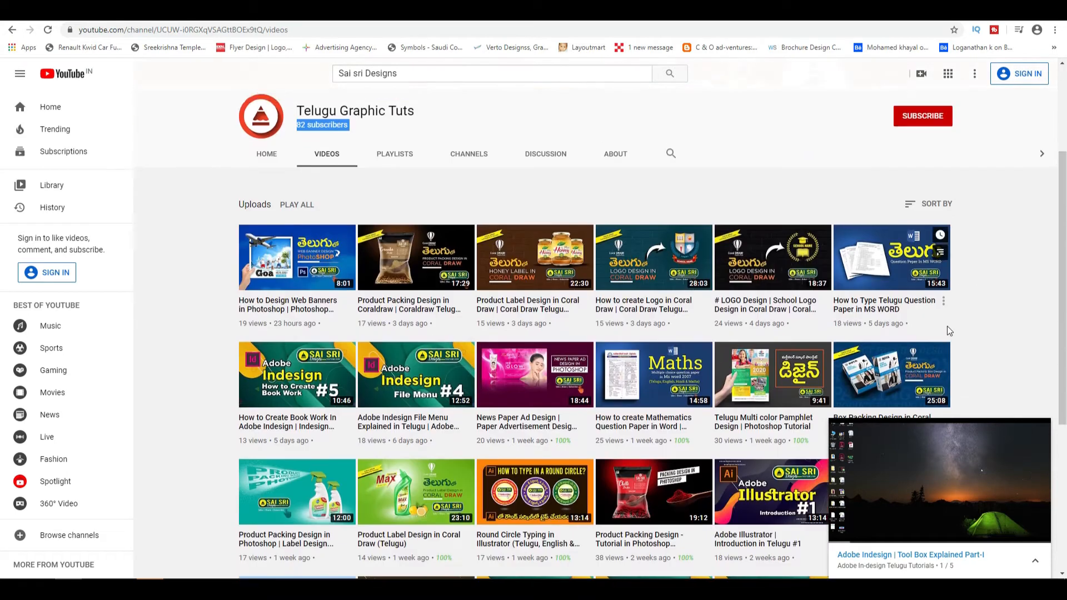
scroll(975, 291, "up", 2)
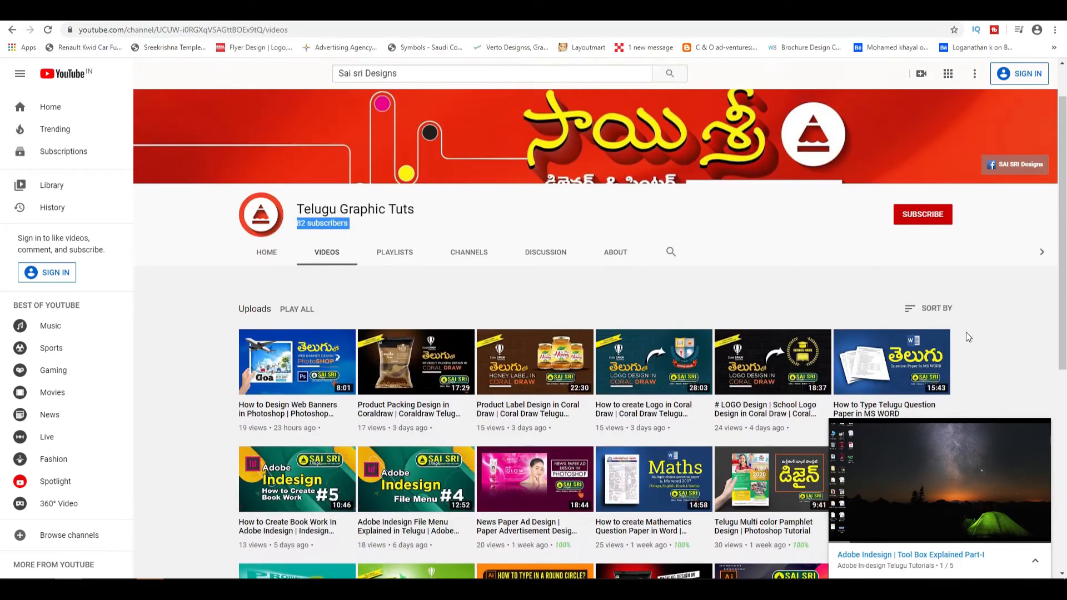
scroll(966, 332, "down", 2)
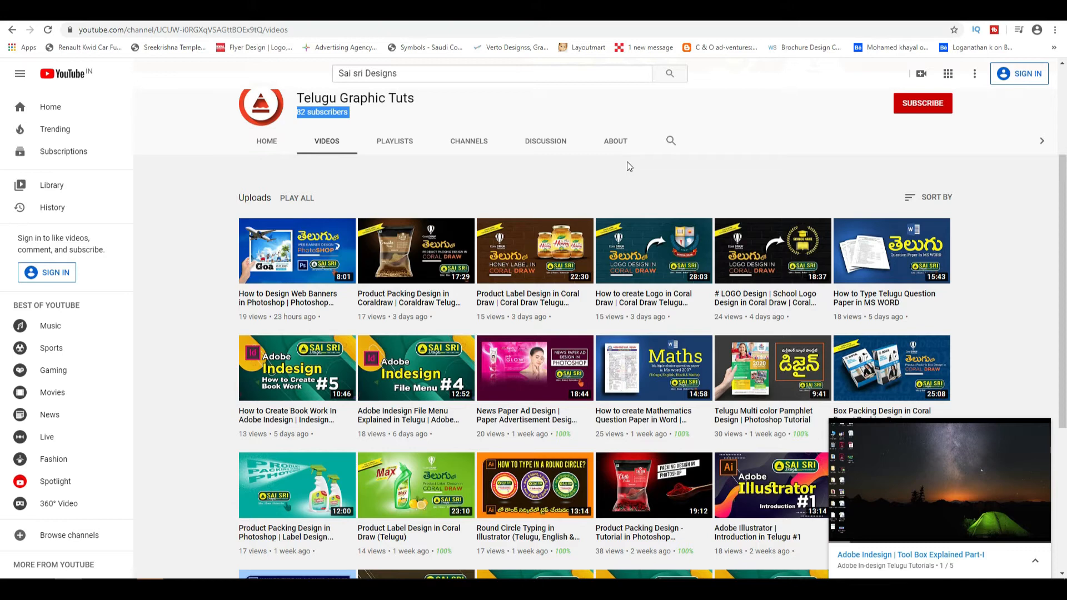
scroll(629, 167, "up", 3)
scroll(578, 255, "down", 6)
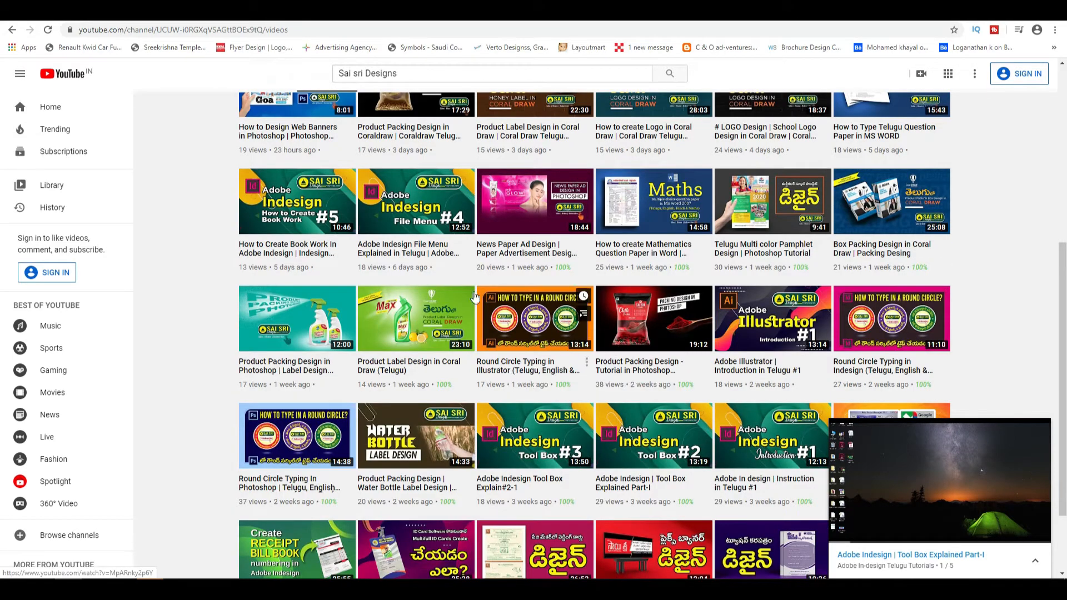
scroll(446, 293, "up", 2)
scroll(446, 293, "up", 4)
left_click(398, 313)
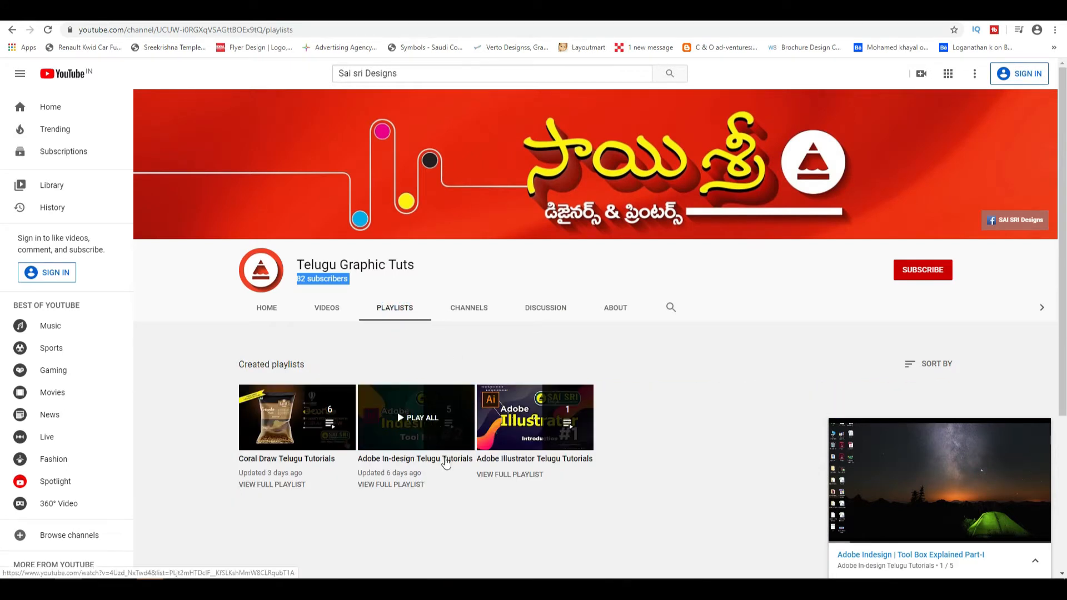
left_click(424, 424)
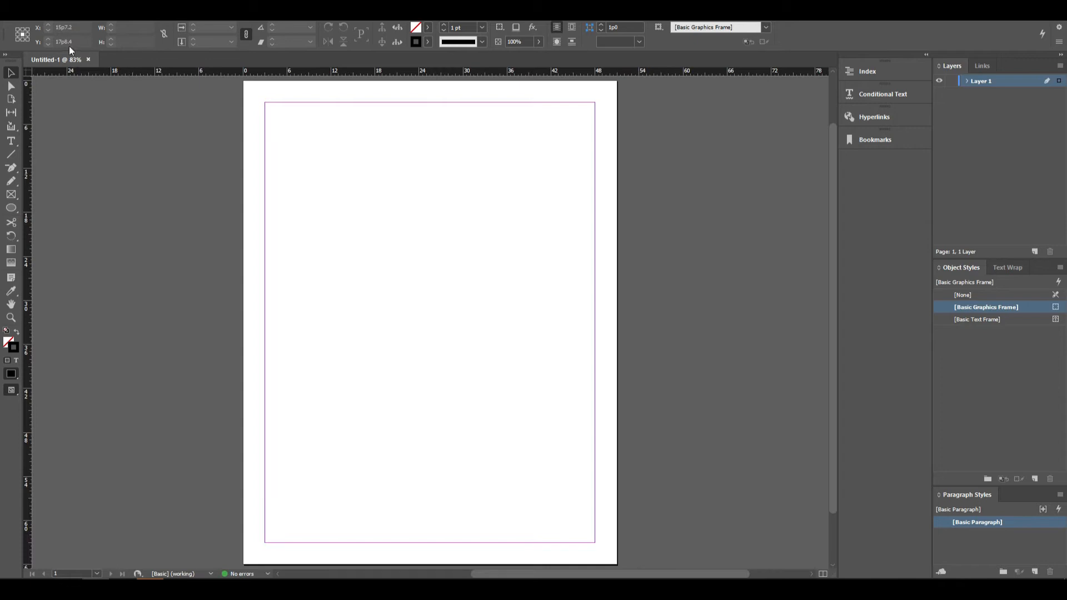
Draw a text frame about 45p0 wide and 43p8 high between the page's side margins.
left_click(50, 11)
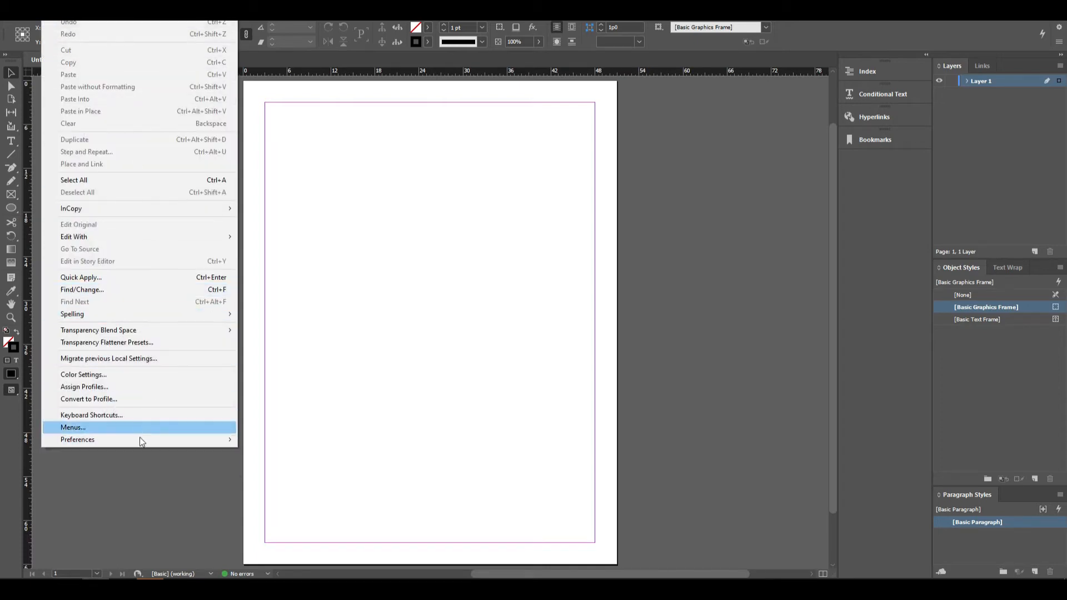
left_click(474, 135)
left_click_drag(230, 103, 740, 267)
left_click_drag(510, 275, 648, 234)
left_click_drag(575, 222, 572, 228)
left_click(11, 142)
left_click_drag(205, 148, 725, 514)
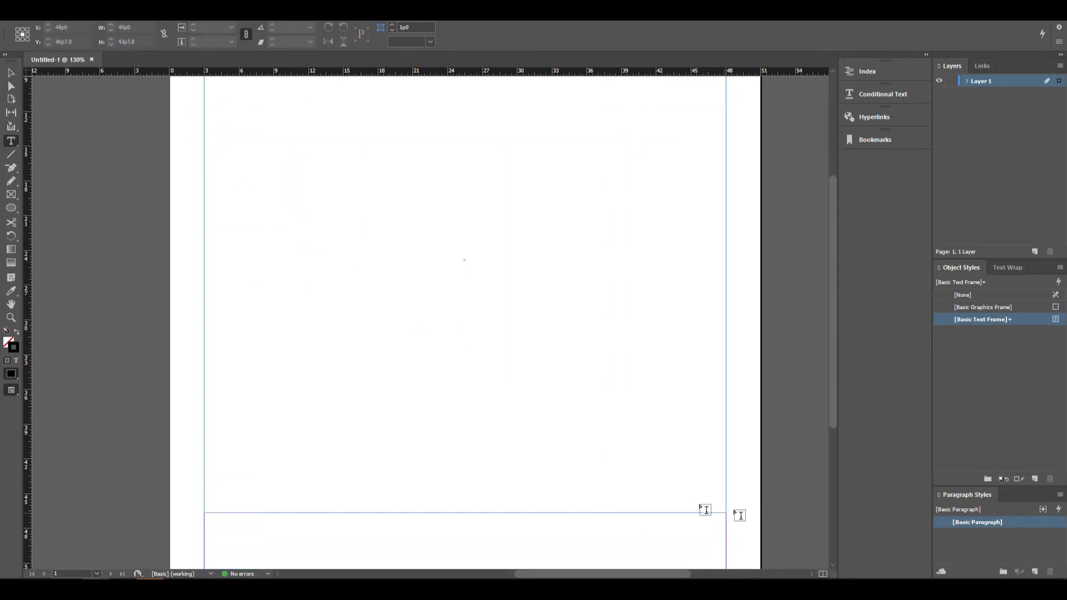
Fill the new text frame with placeholder text.
left_click(50, 16)
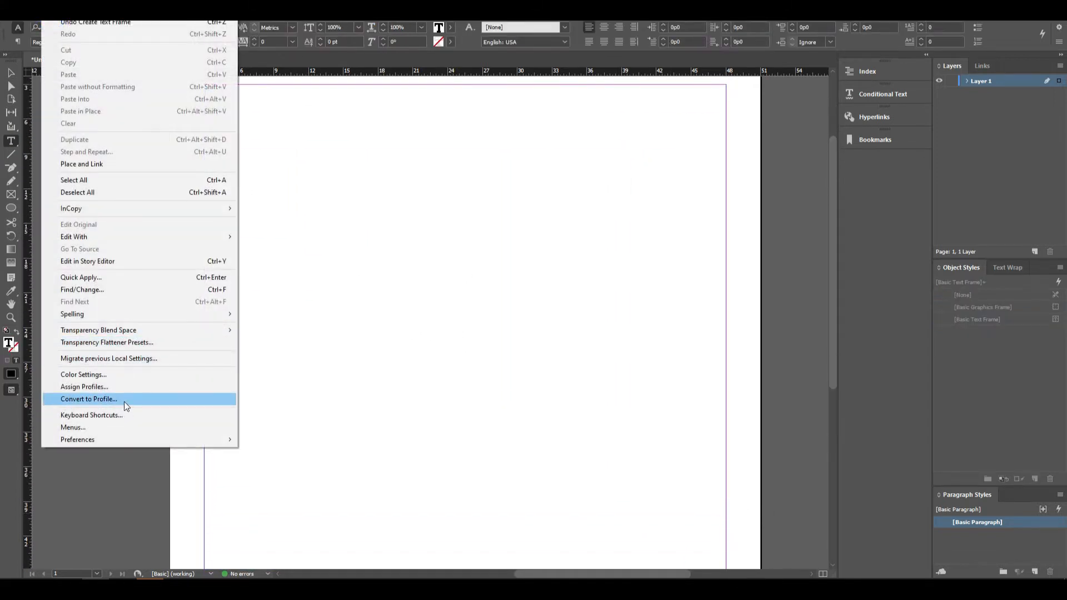
mouse_move(100, 17)
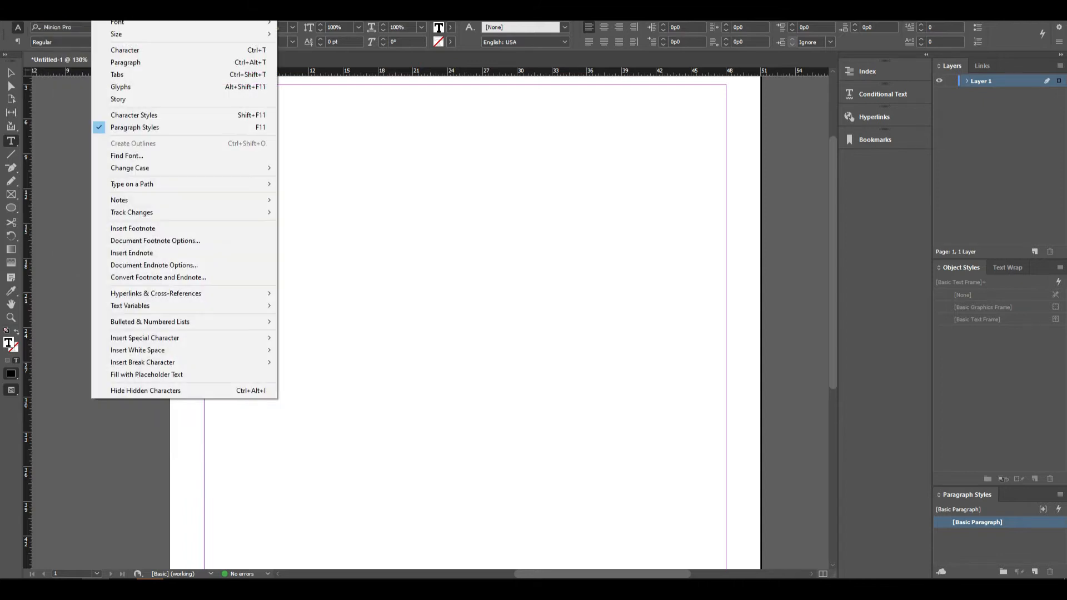
left_click(175, 374)
scroll(542, 308, "up", 3)
left_click(407, 297)
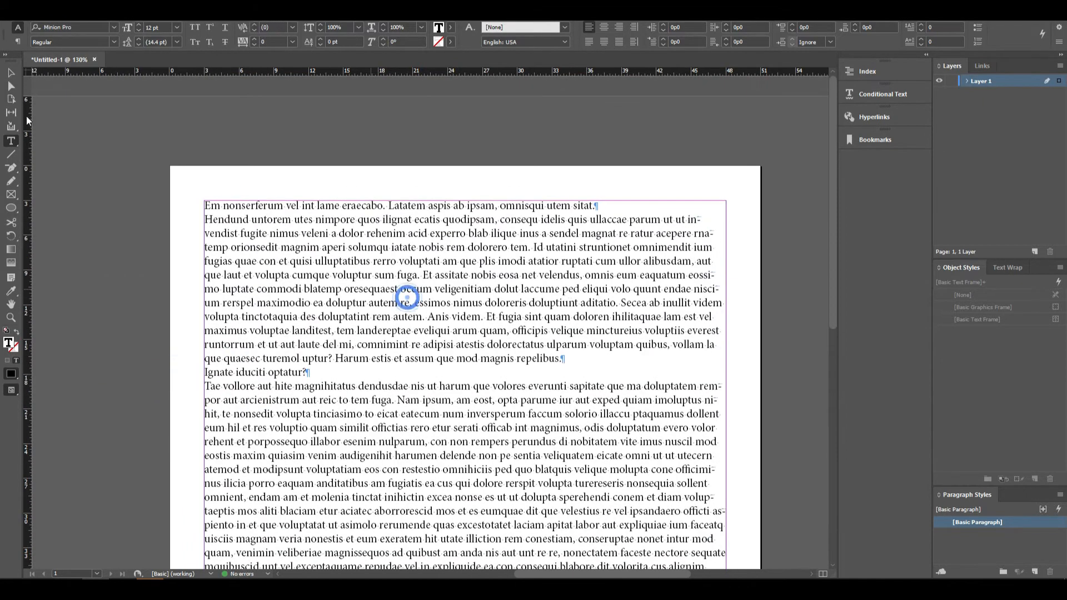
Undo both the placeholder text fill and the creation of the text frame.
left_click(13, 73)
left_click(294, 128)
left_click(264, 201)
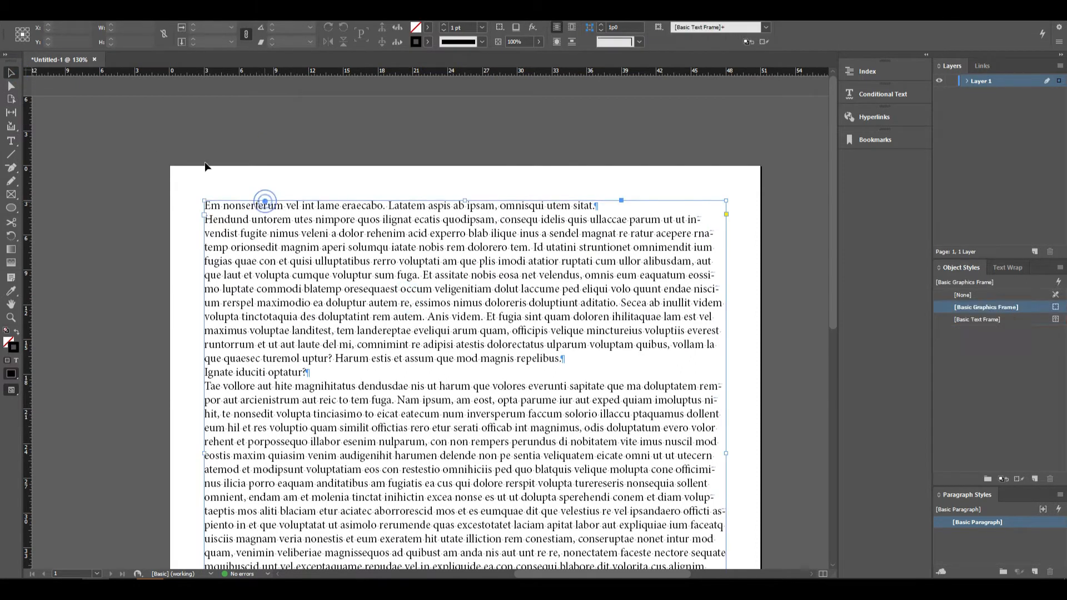
left_click(54, 16)
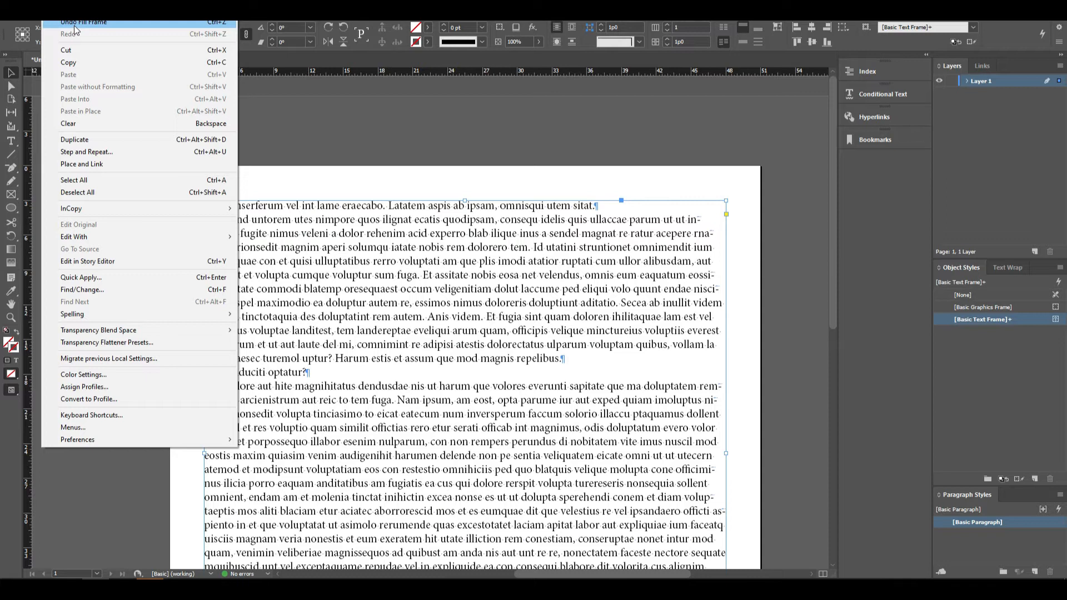
left_click(76, 25)
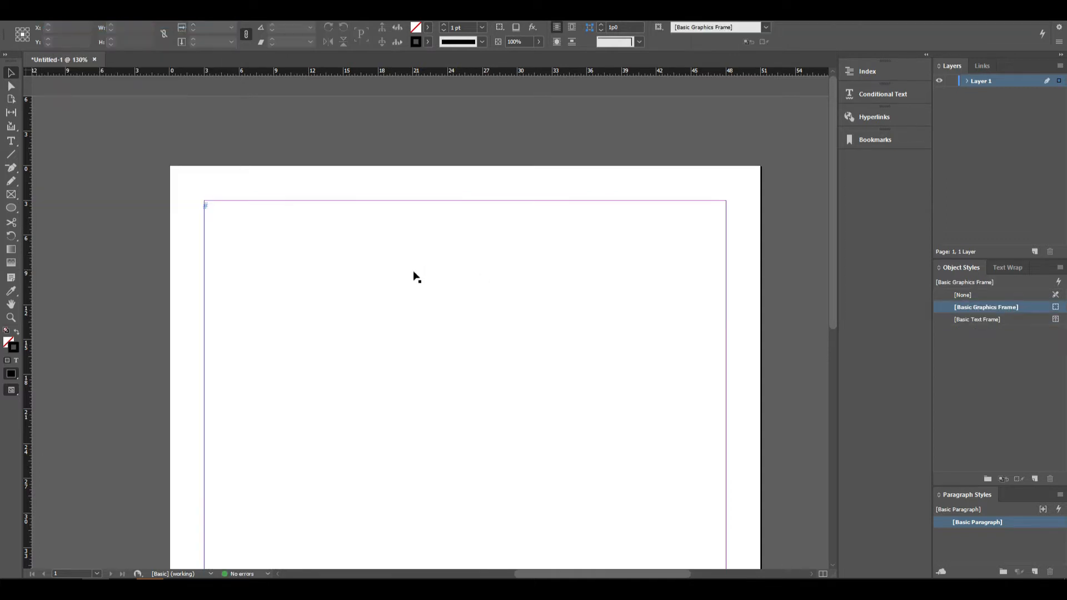
left_click(49, 14)
left_click(49, 15)
Draw a text frame about 44p8 wide and 33p0 high from the page's top-left margin corner and fill it with placeholder text.
left_click(12, 143)
scroll(265, 187, "down", 4)
scroll(263, 180, "up", 3)
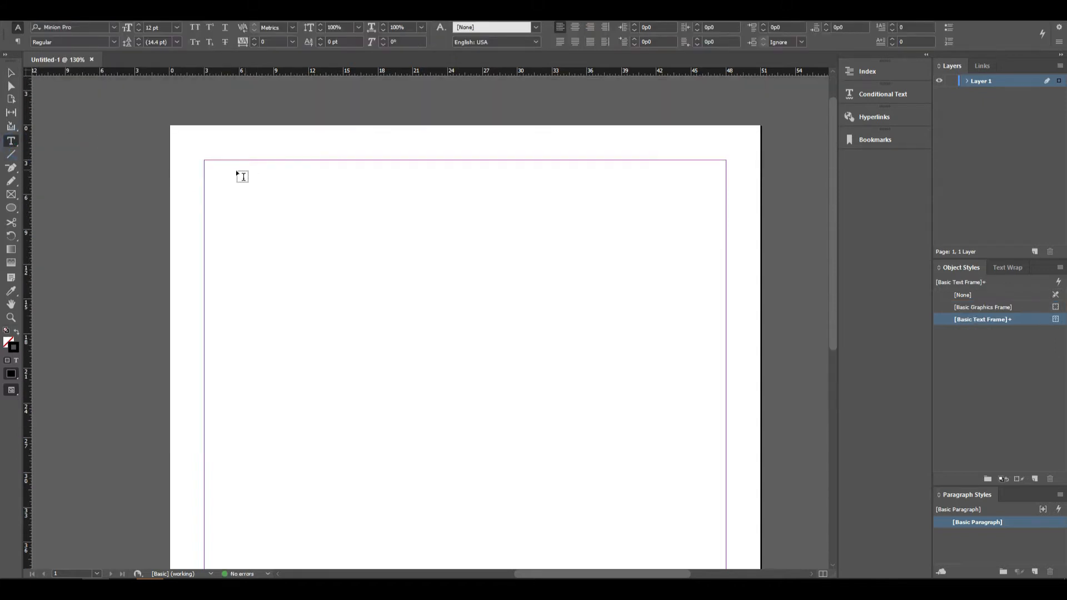
left_click_drag(211, 166, 722, 542)
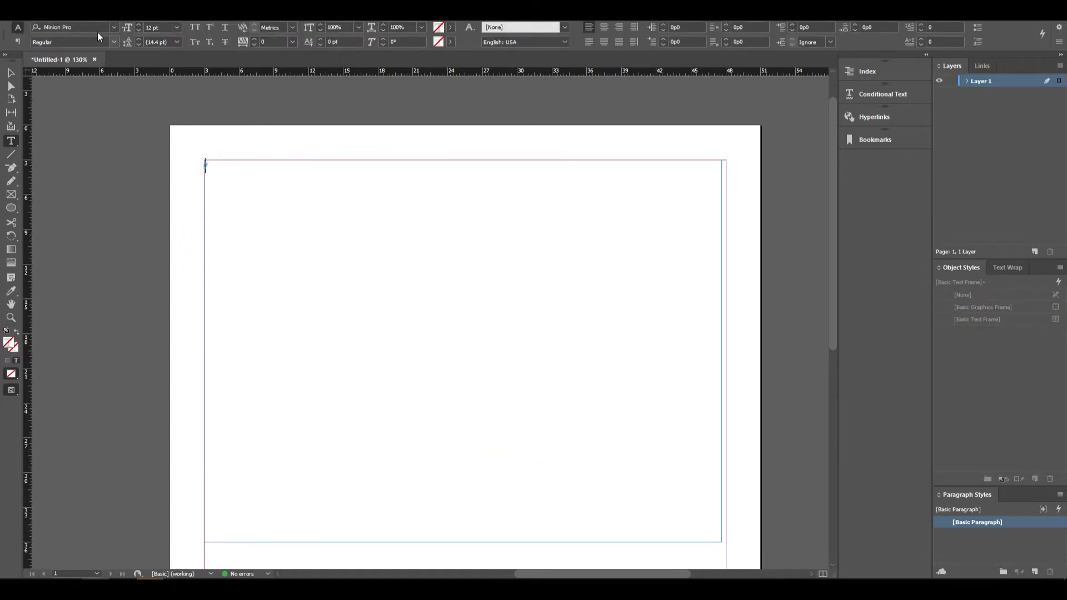
left_click(100, 9)
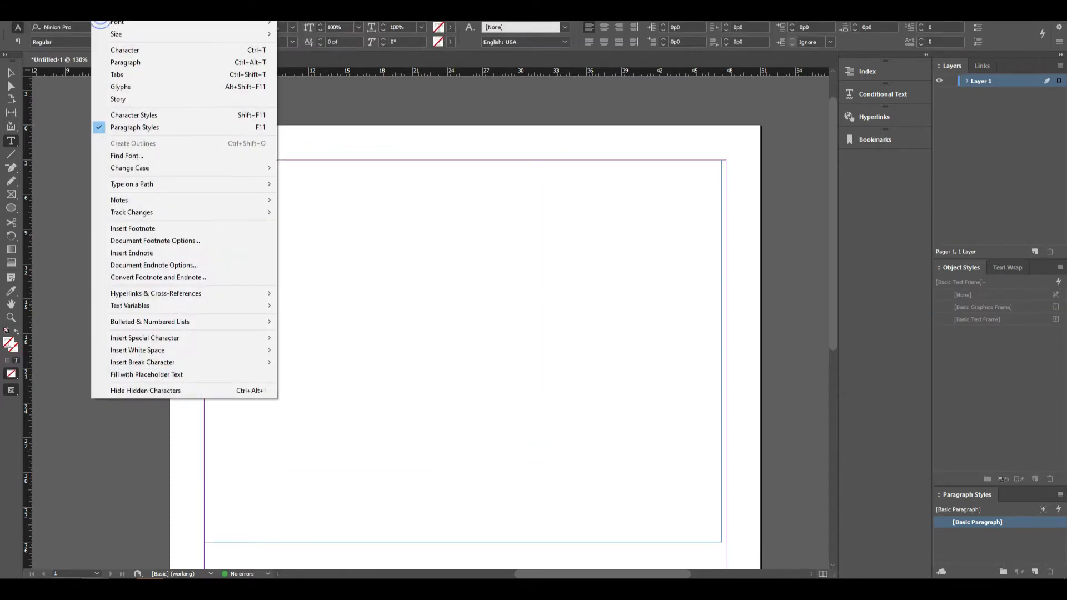
left_click(189, 380)
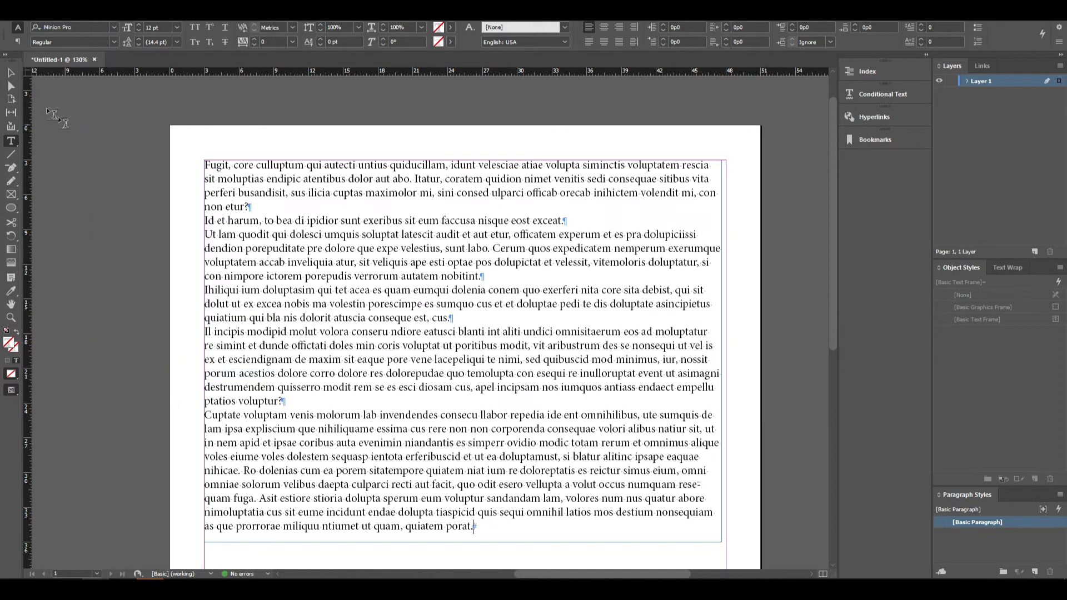
Clear the placeholder text from the frame and undo the deletion.
left_click(13, 68)
triple_click(414, 291)
key("BackSpace")
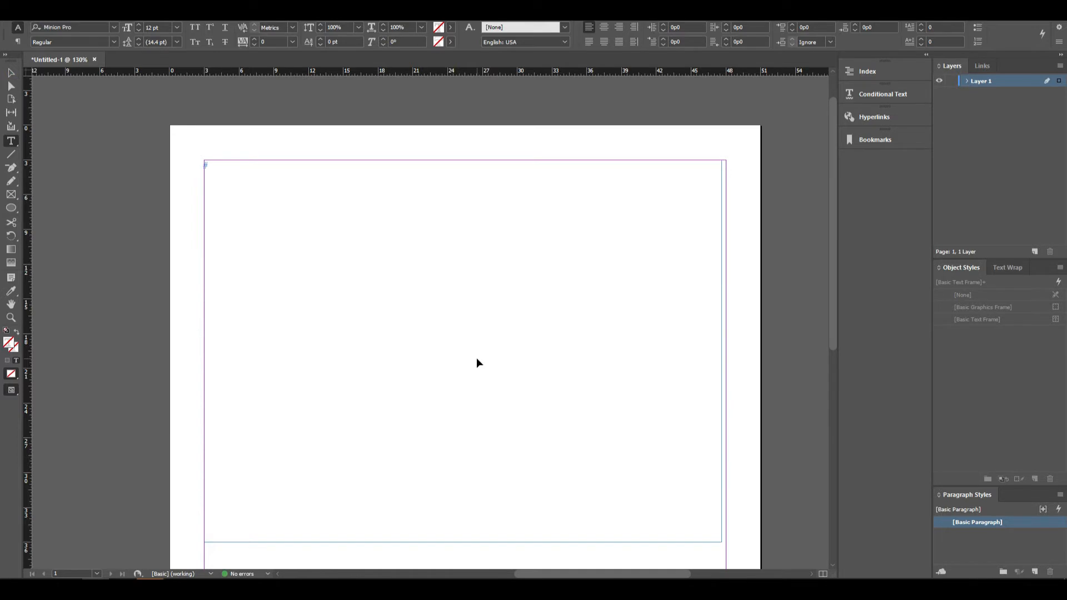
key("ctrl+z")
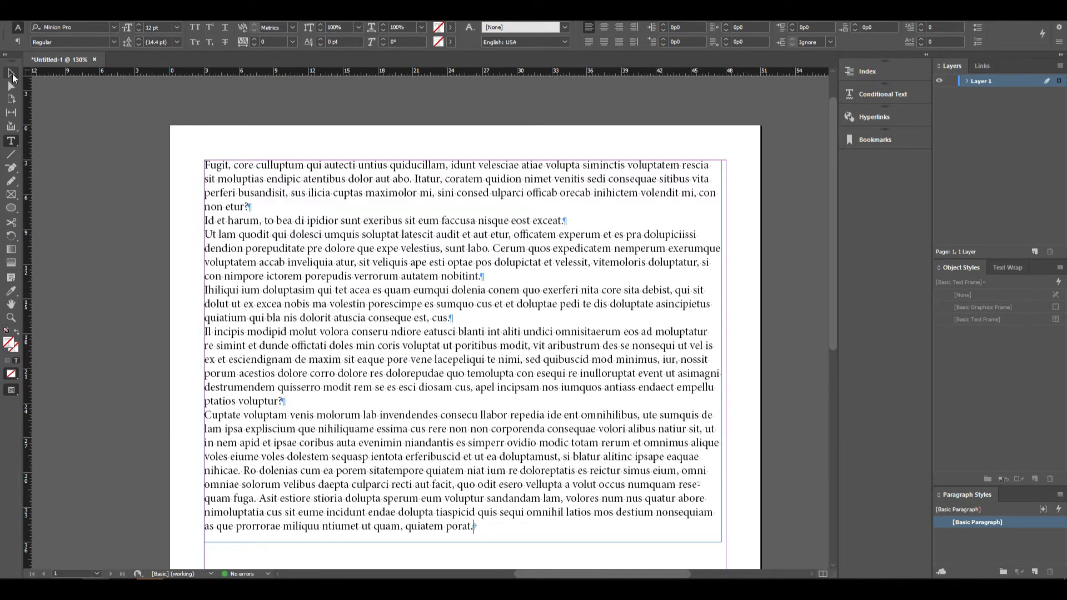
Switch to the Selection tool and undo the frame's placeholder text fill, keeping the empty text frame.
left_click(12, 74)
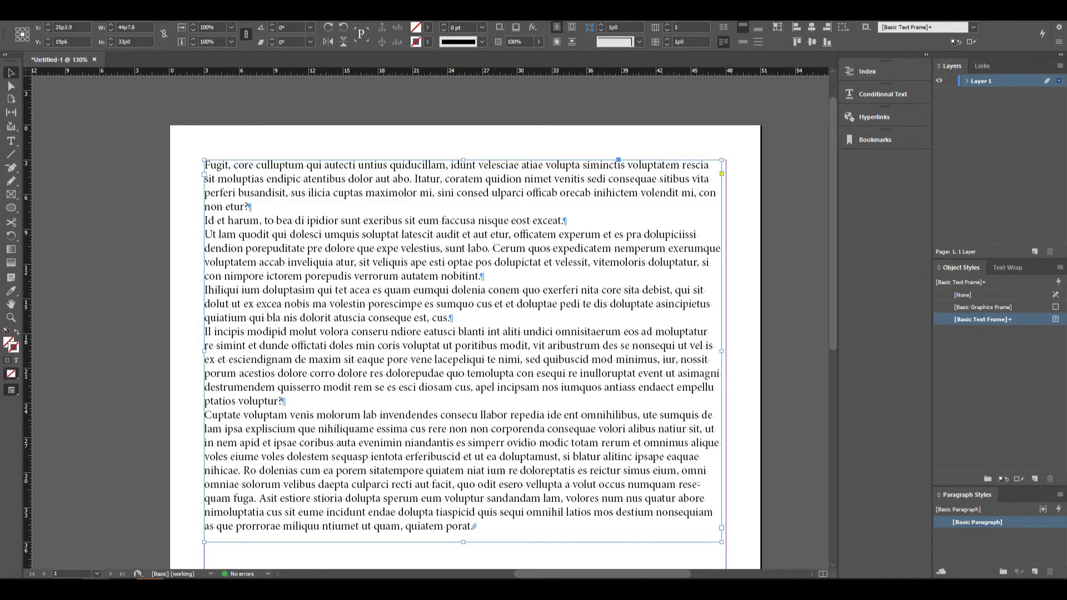
left_click(73, 10)
mouse_move(52, 12)
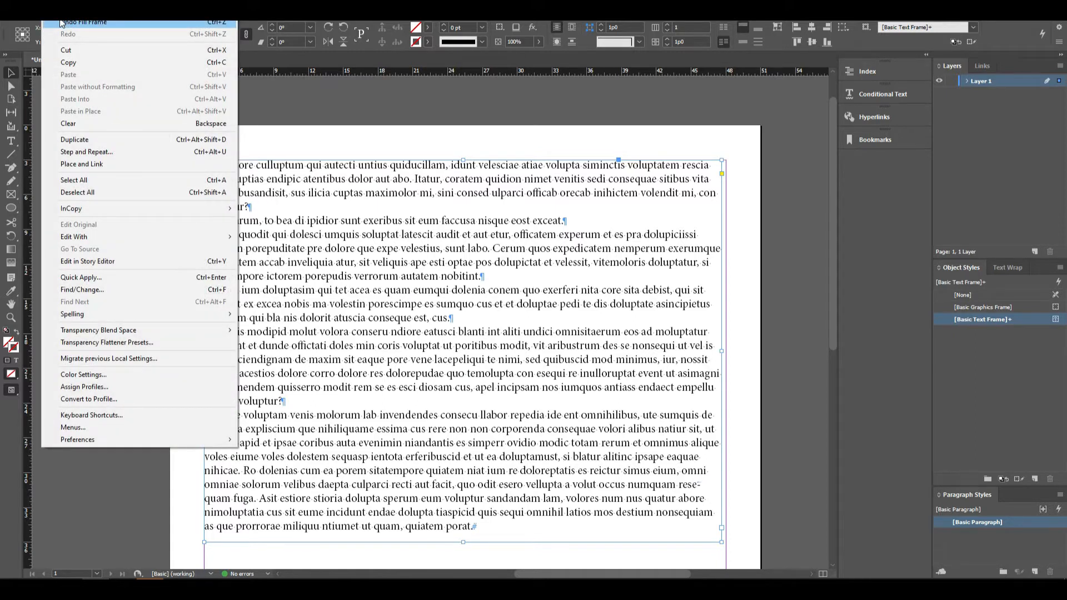
left_click(62, 23)
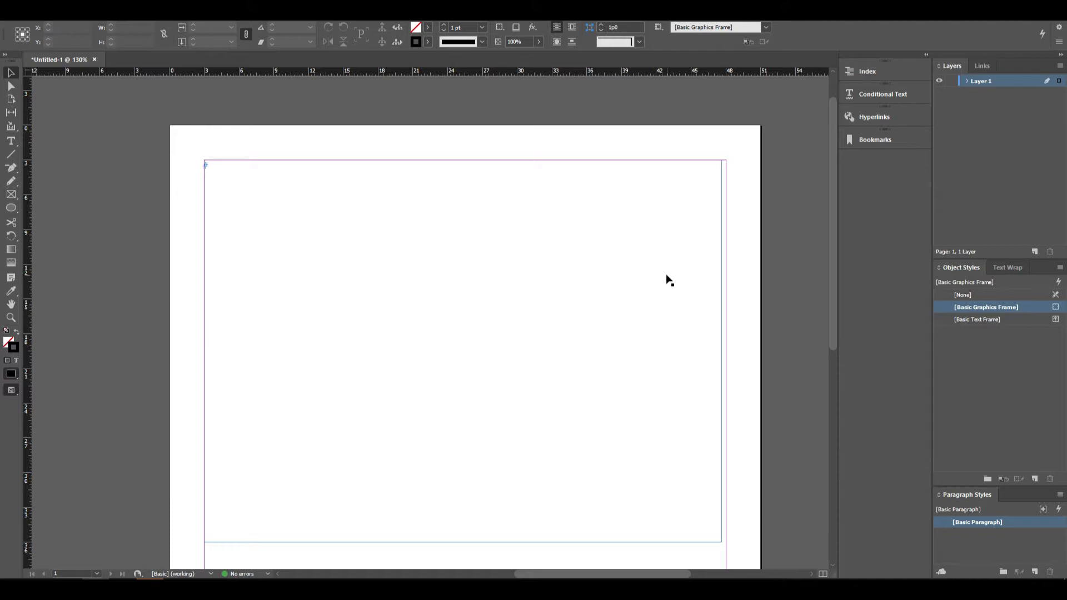
key("ctrl+z")
key("ctrl+shift+z")
Select the empty text frame and fill it with placeholder text again.
left_click(74, 15)
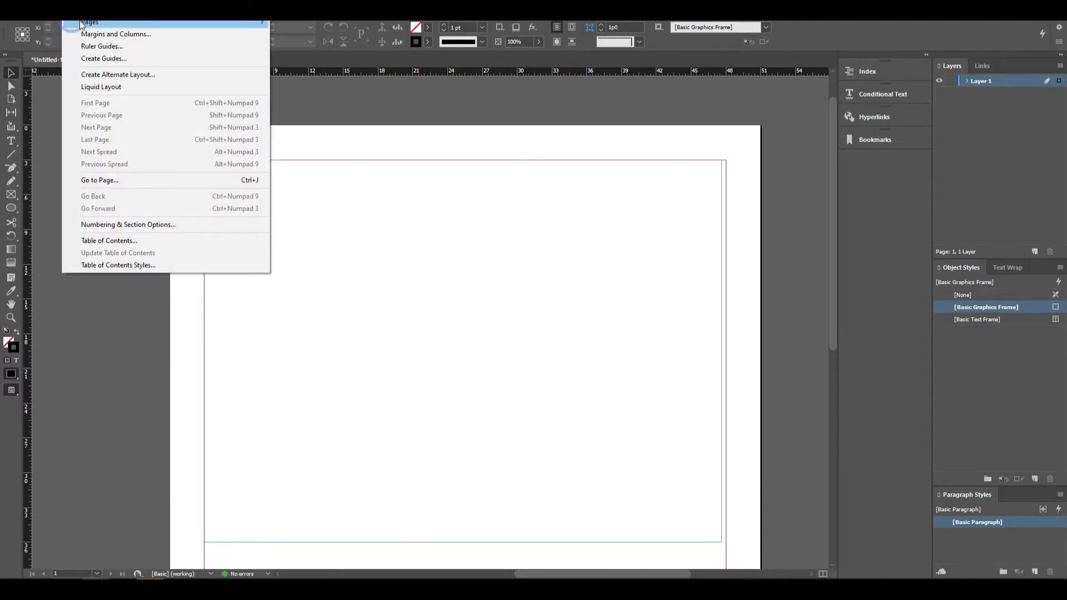
left_click(511, 170)
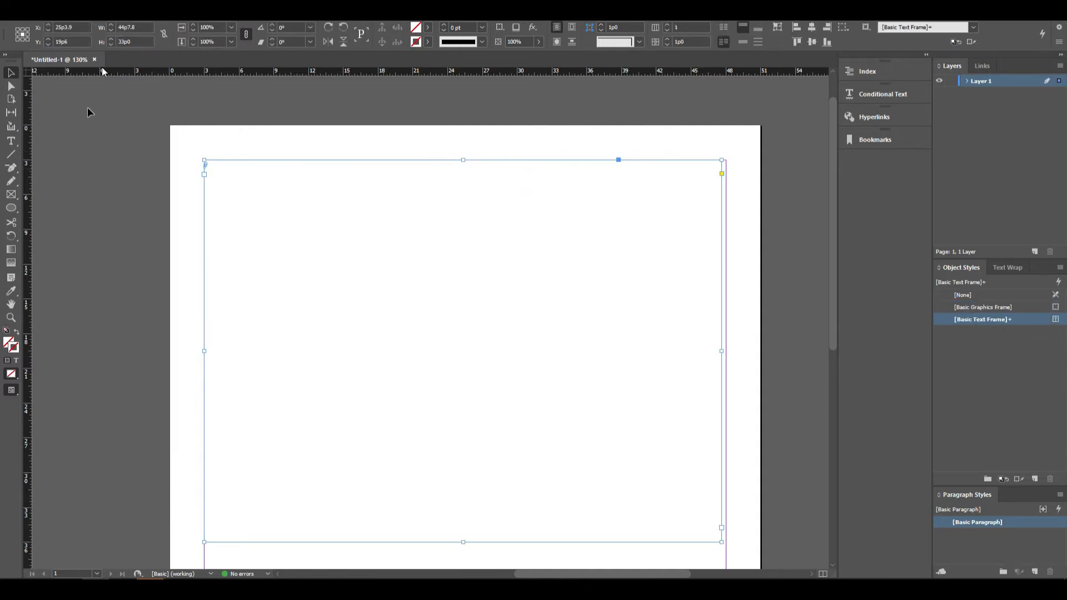
left_click(12, 142)
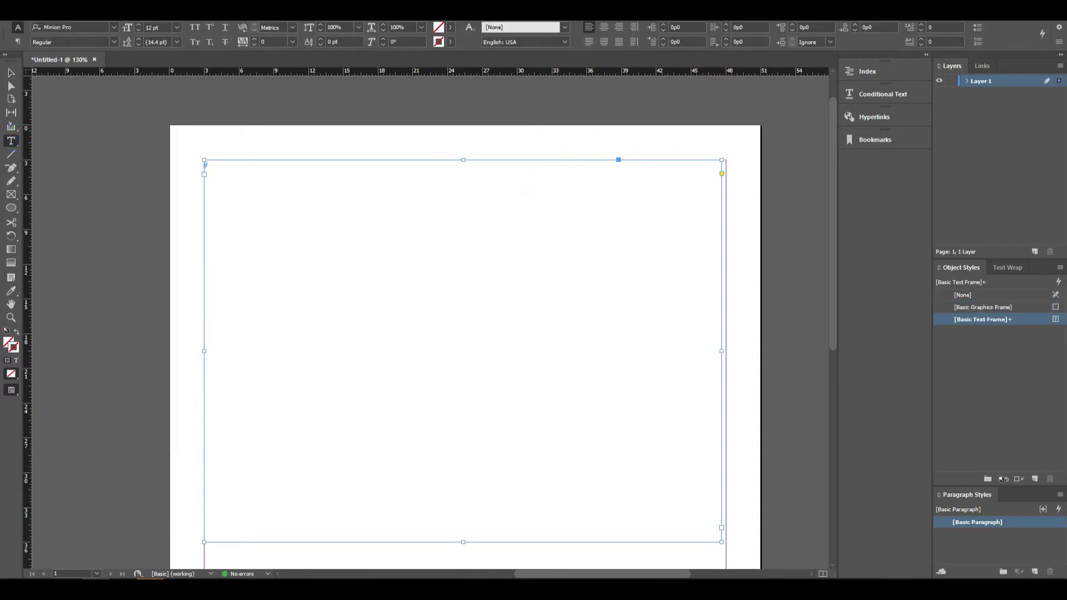
left_click(104, 15)
left_click(201, 375)
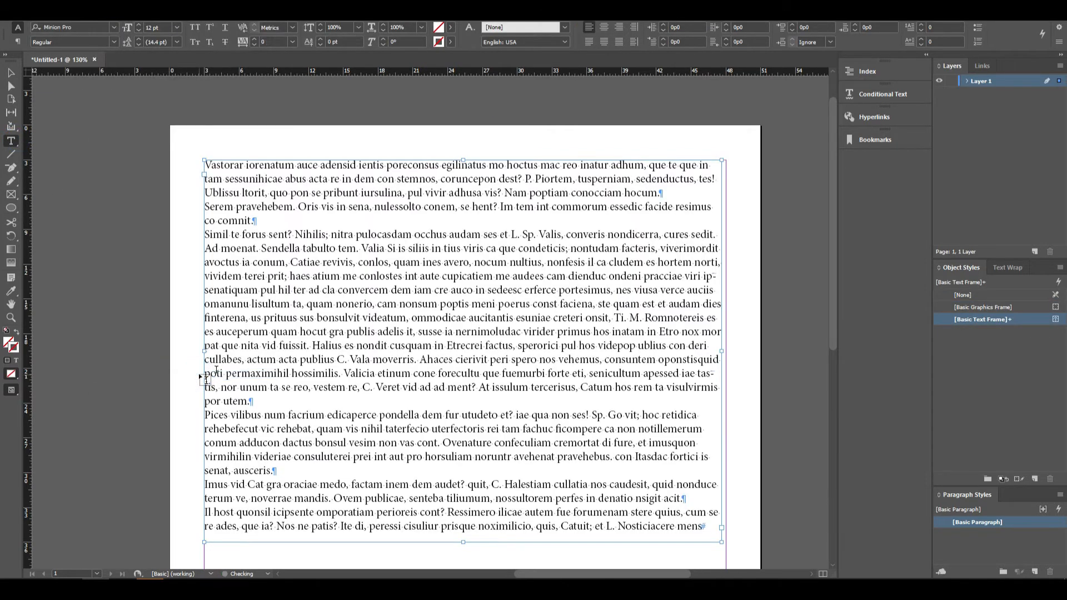
Undo the last placeholder text fill and redo it.
left_click(50, 14)
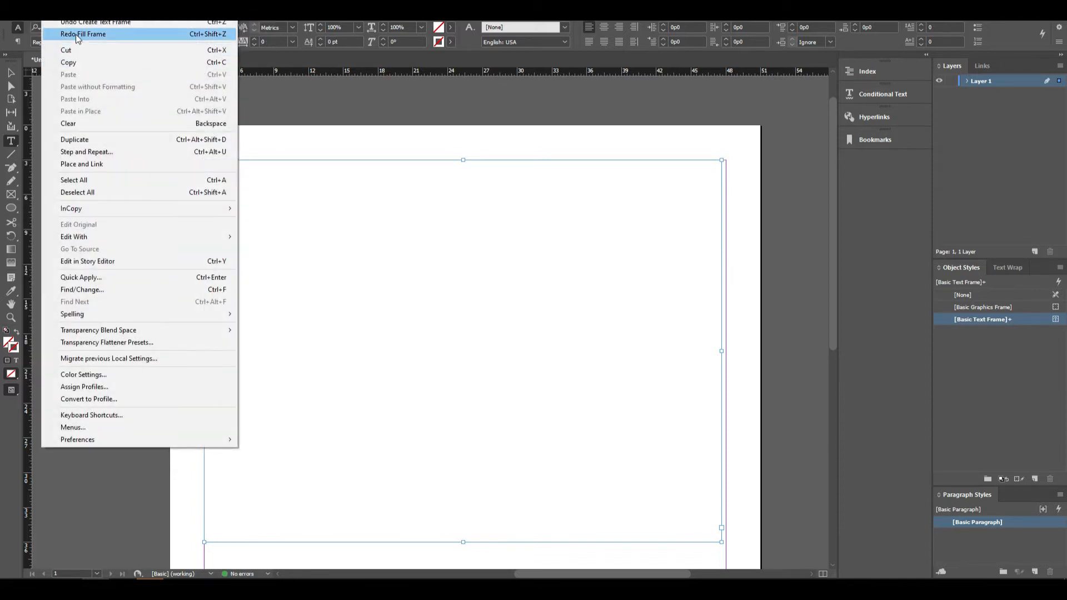
left_click(77, 35)
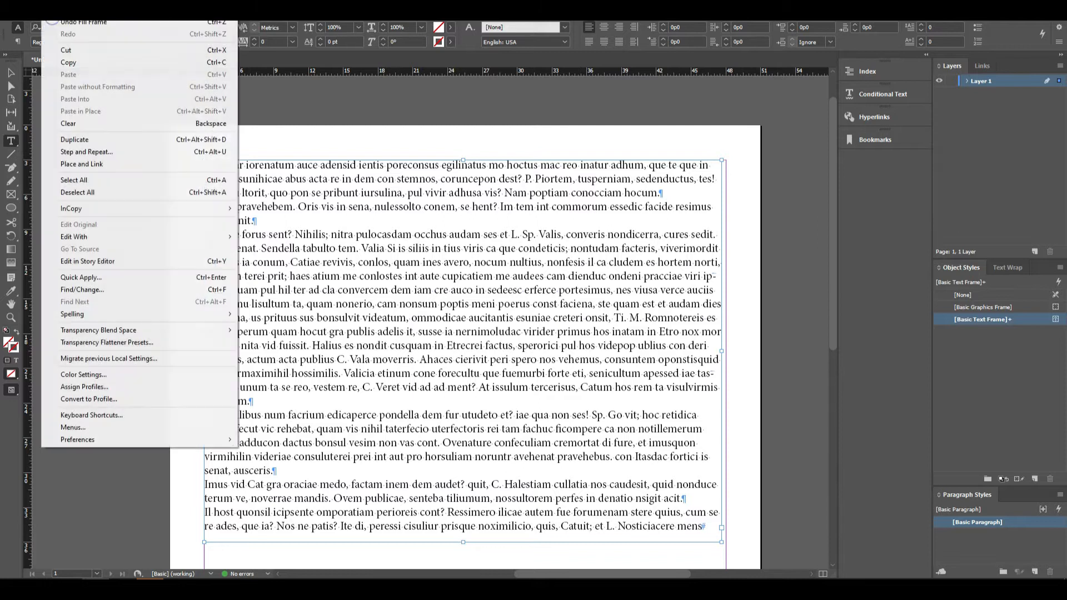
Cut the filled text frame and paste it back onto the page.
left_click(85, 49)
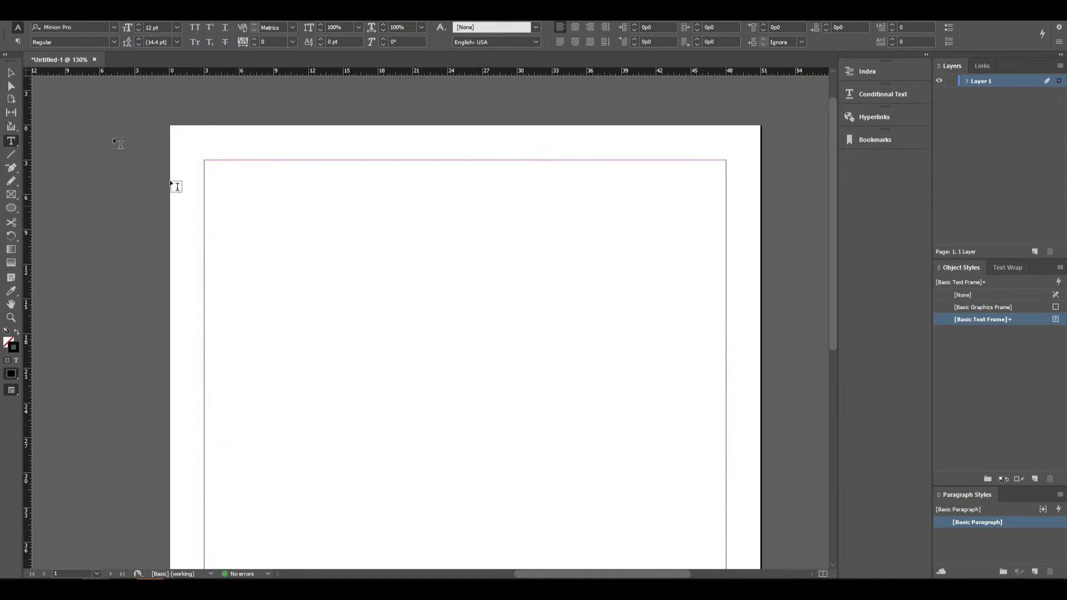
left_click(65, 22)
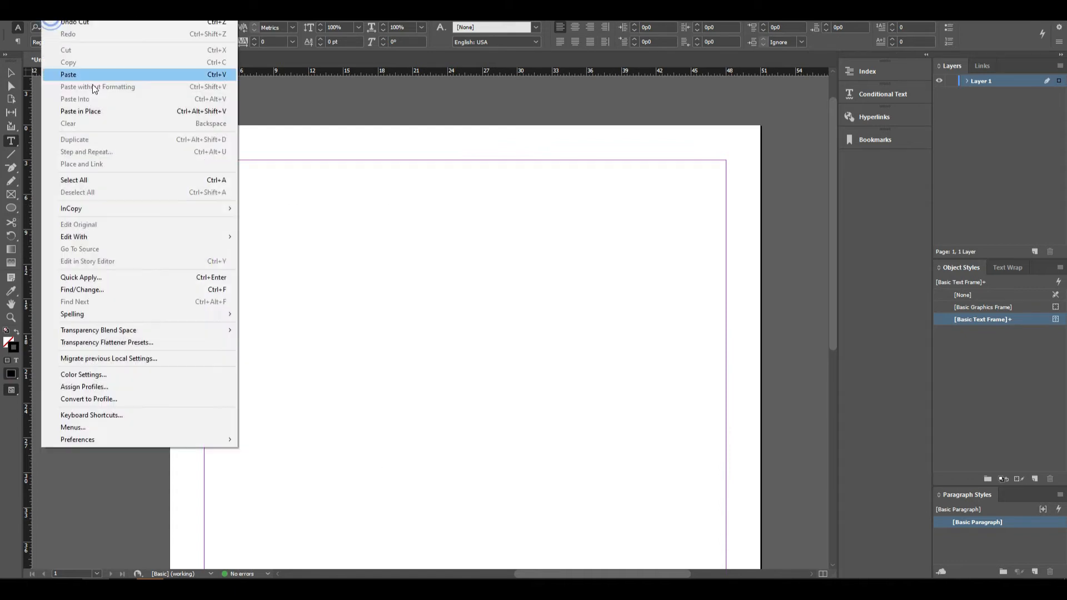
left_click(94, 78)
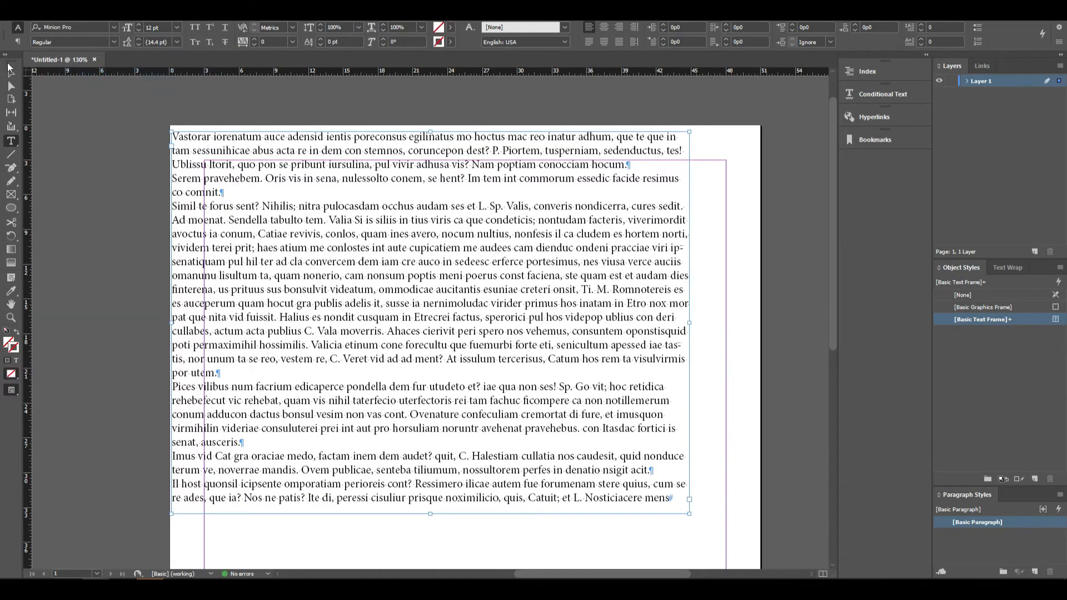
Center the pasted text frame horizontally and vertically on the page with the Selection tool and alignment options.
left_click(9, 71)
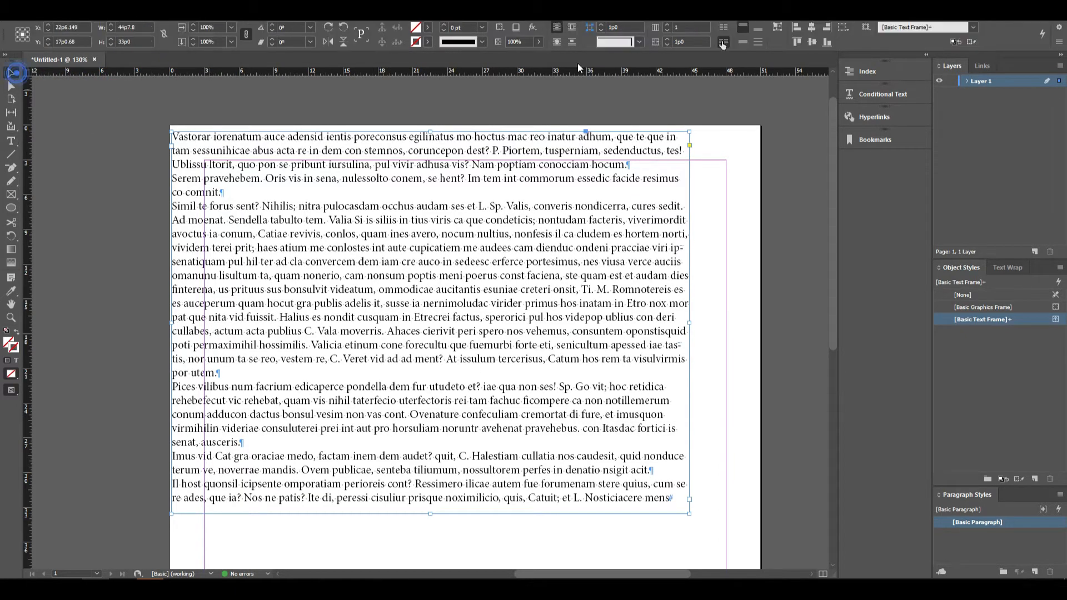
left_click(812, 42)
left_click(845, 28)
left_click(884, 66)
left_click(811, 28)
left_click(812, 42)
scroll(784, 200, "down", 3)
left_click(775, 263)
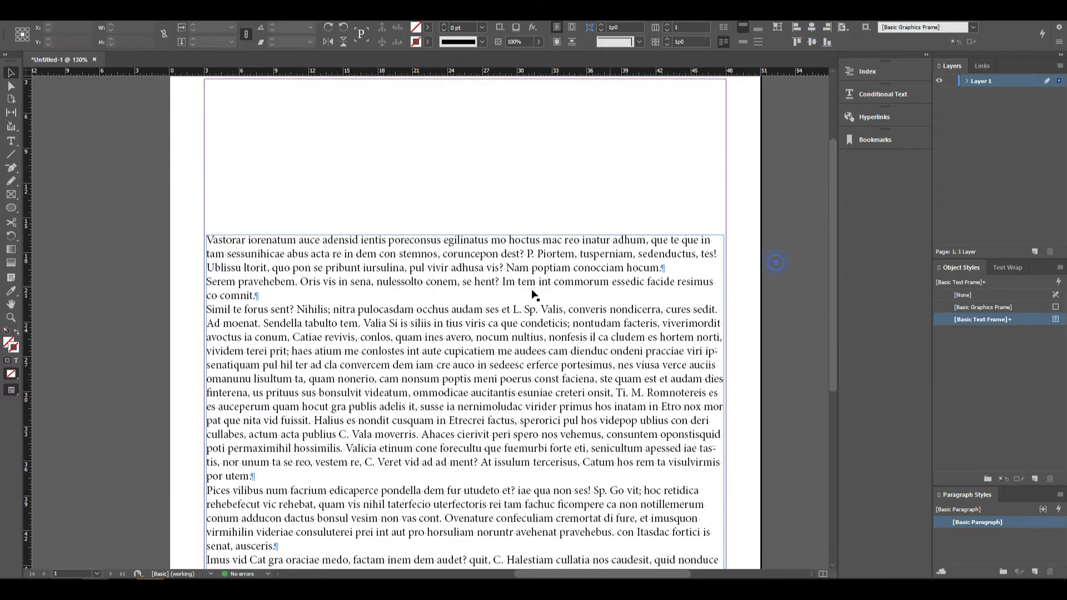
Copy a passage from the third line into the long paragraph of the placeholder text frame.
left_click(50, 11)
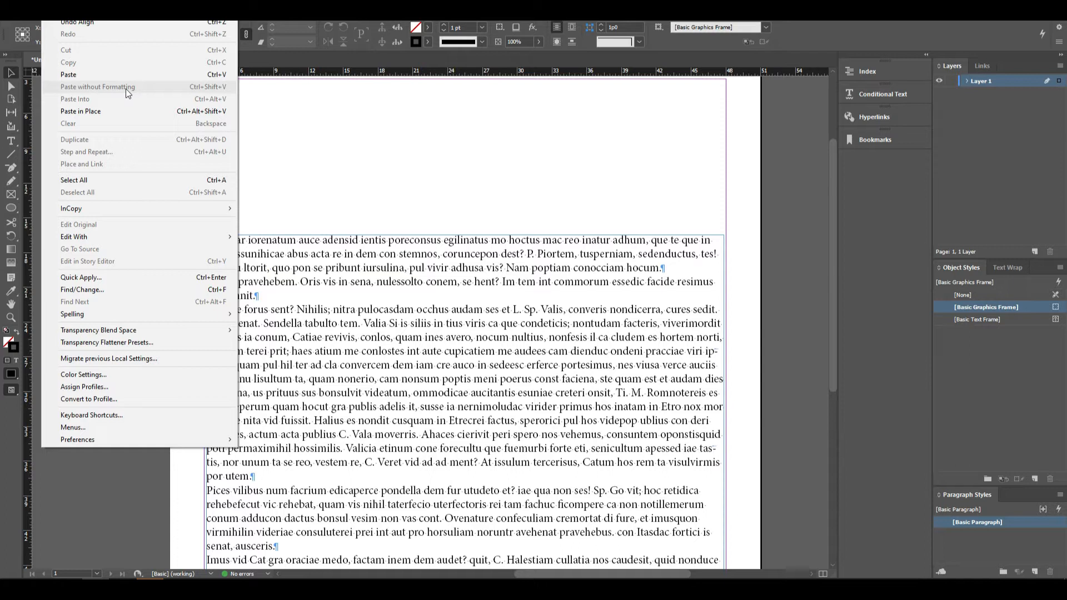
left_click(460, 300)
double_click(438, 283)
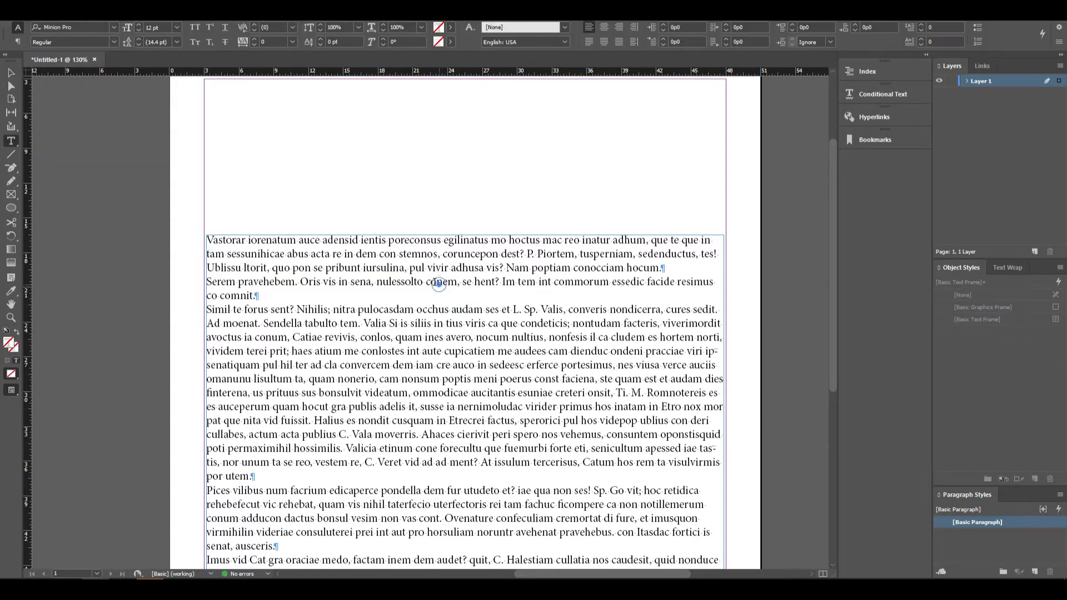
left_click_drag(399, 267, 472, 406)
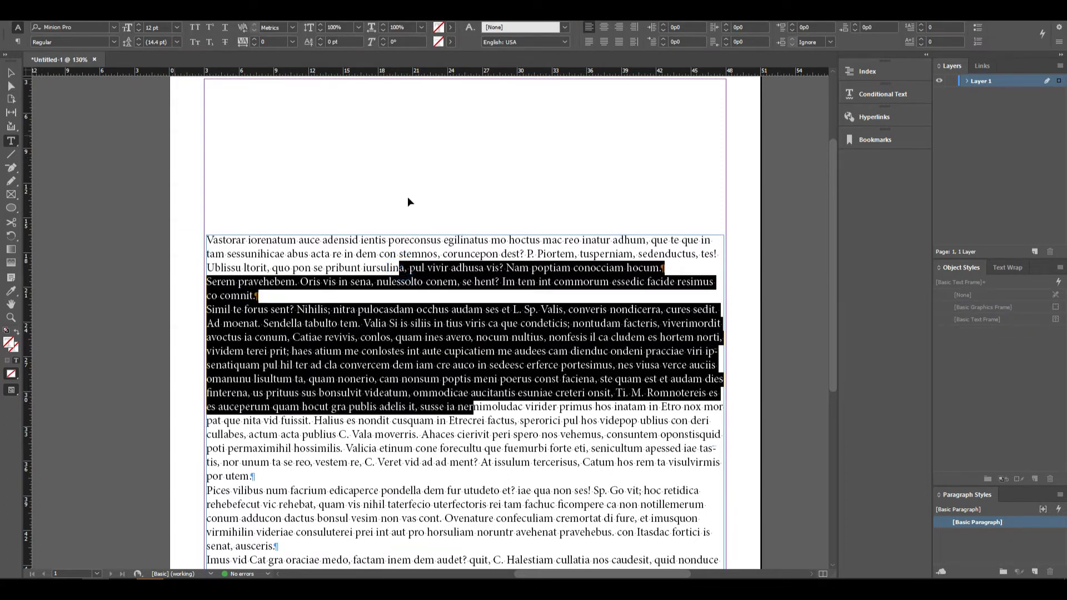
Draw a small text frame above the main text and paste the copied passage into it without formatting.
scroll(294, 171, "up", 2)
left_click_drag(222, 170, 487, 279)
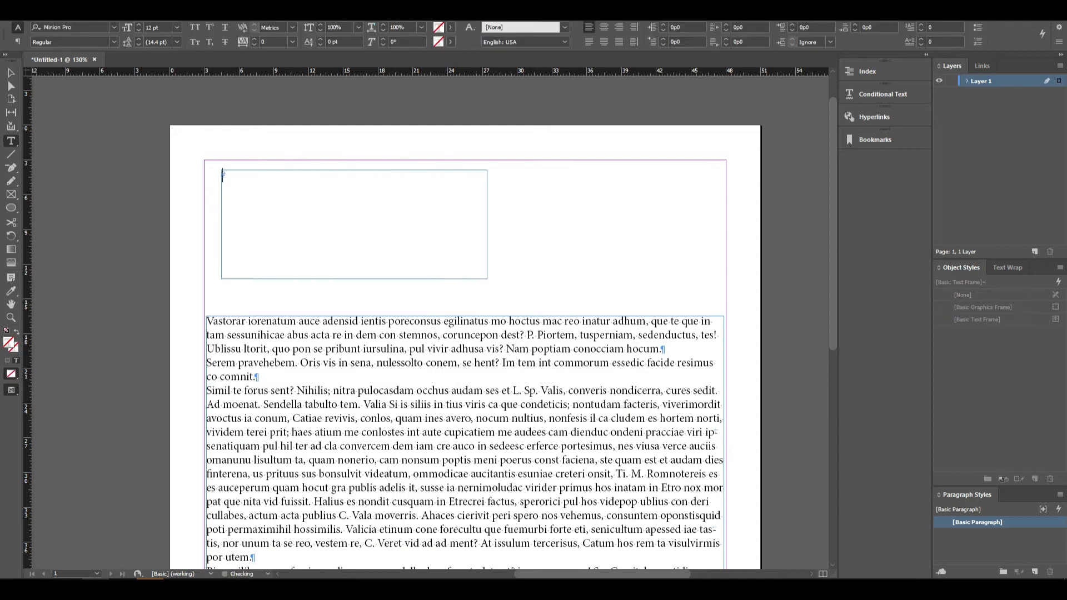
left_click(48, 16)
left_click(131, 83)
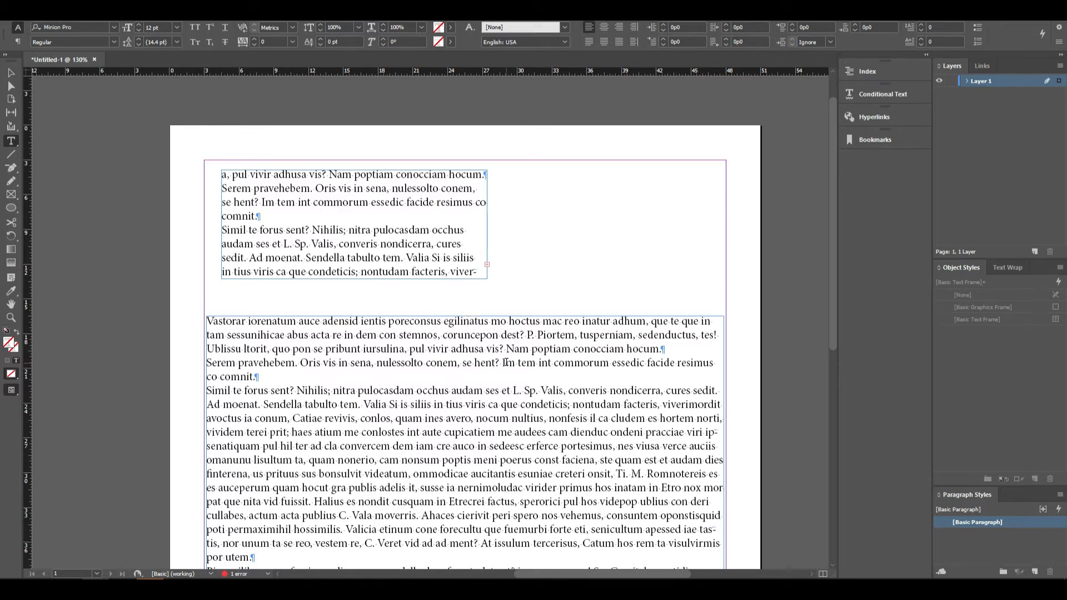
Delete the small text frame above the main text.
left_click_drag(501, 334, 641, 390)
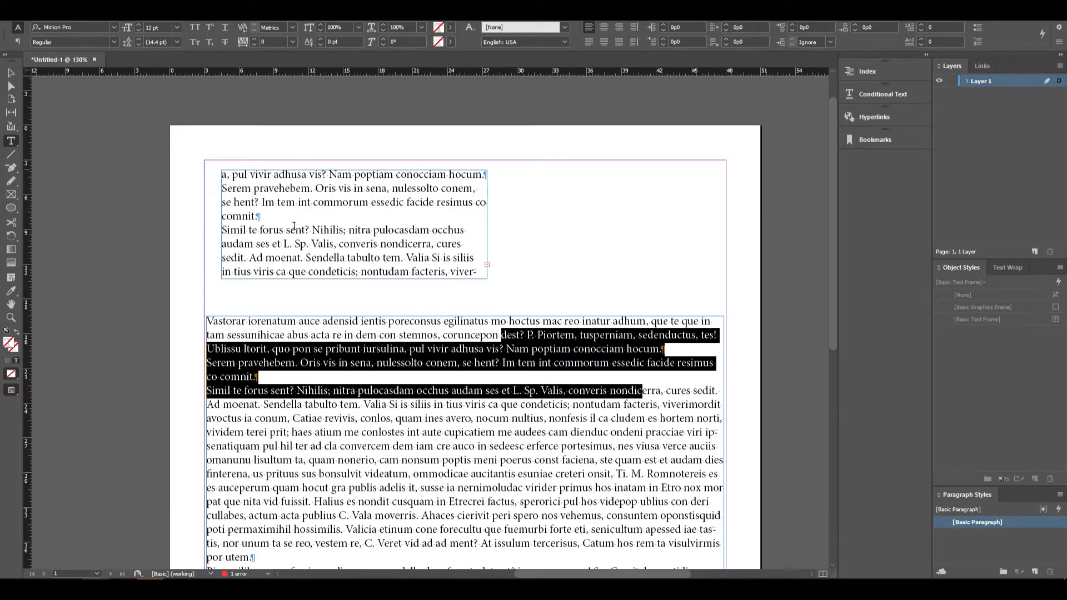
left_click(50, 9)
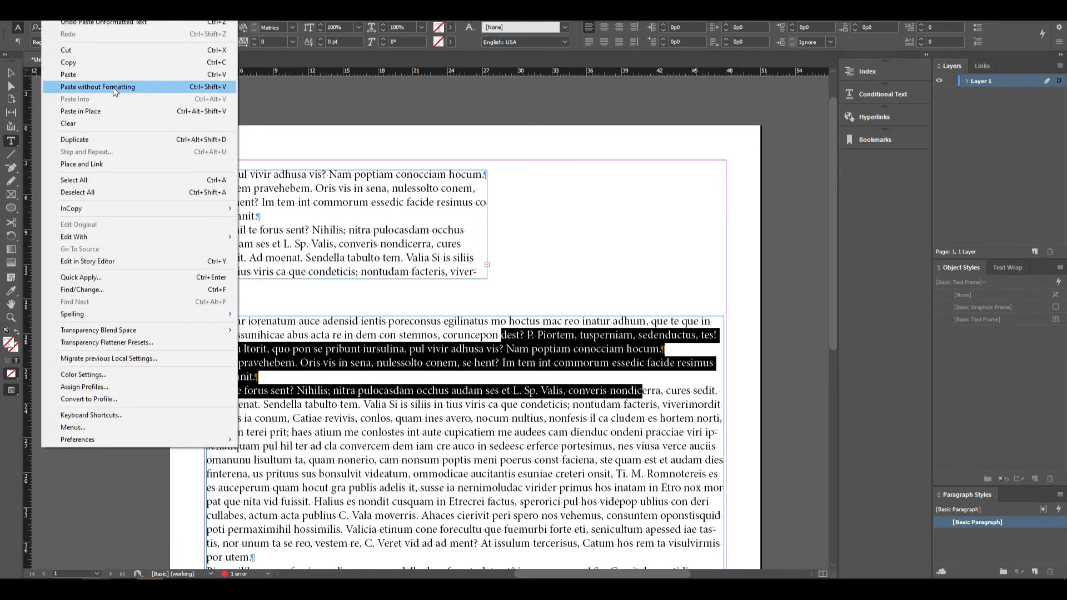
left_click(10, 72)
left_click(381, 172)
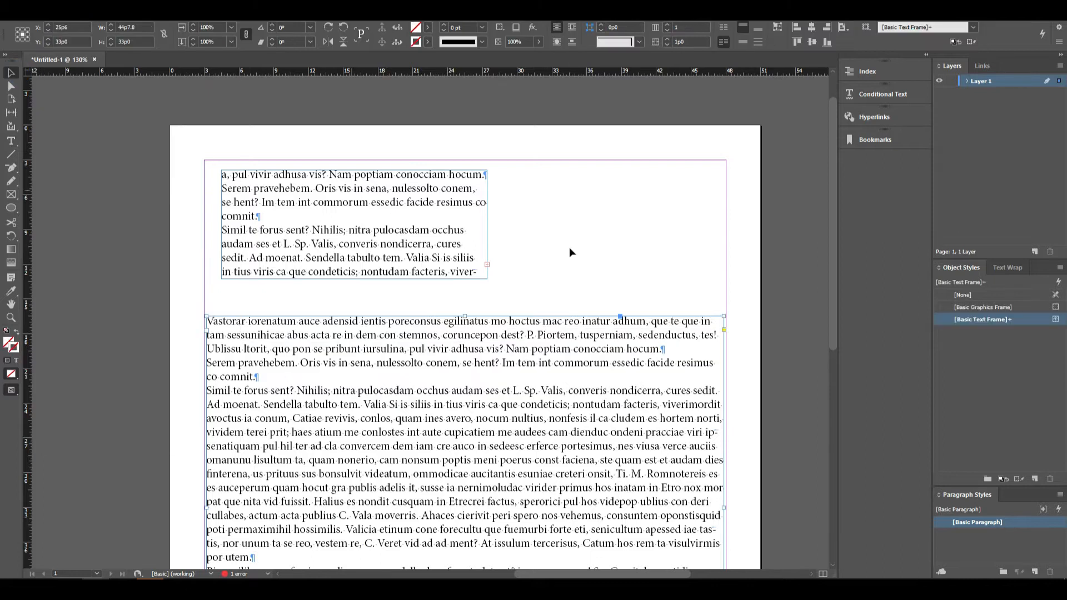
key("Delete")
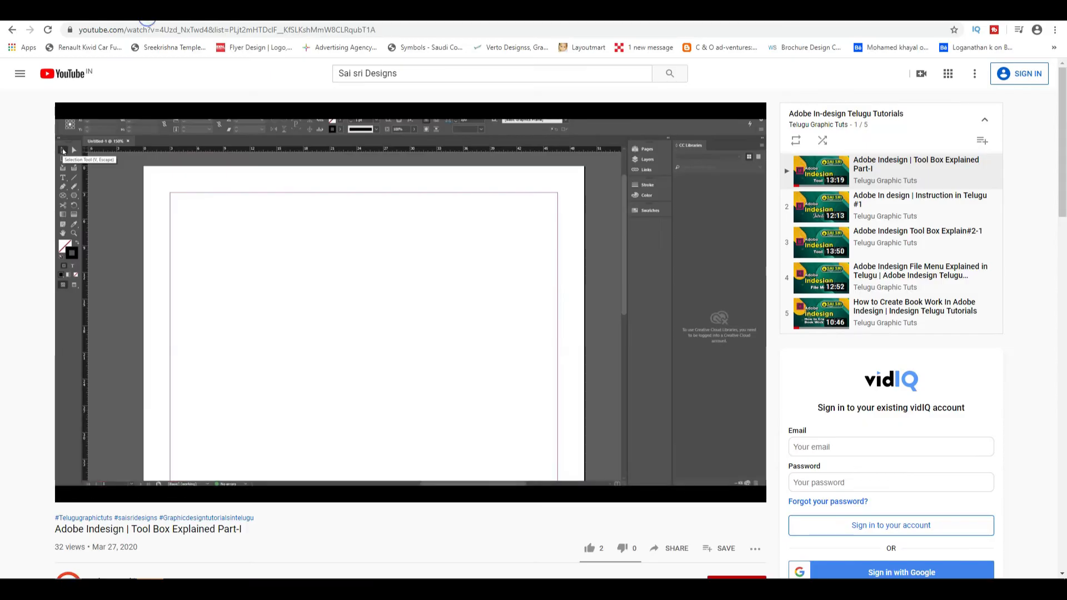
Open Google Images in the browser and search for "nature".
left_click(283, 11)
left_click(1024, 71)
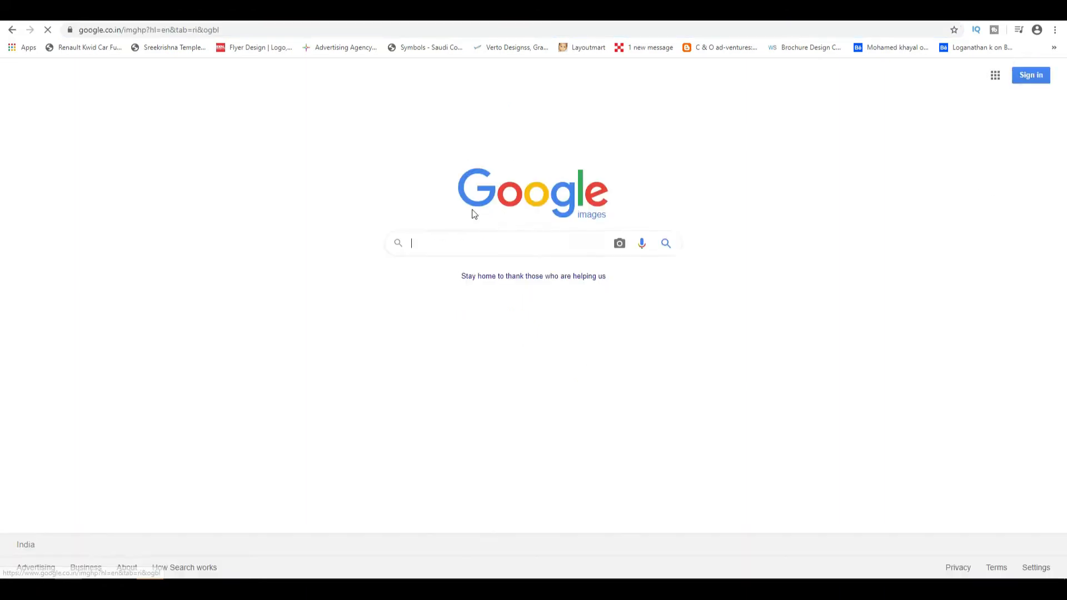
type("nature")
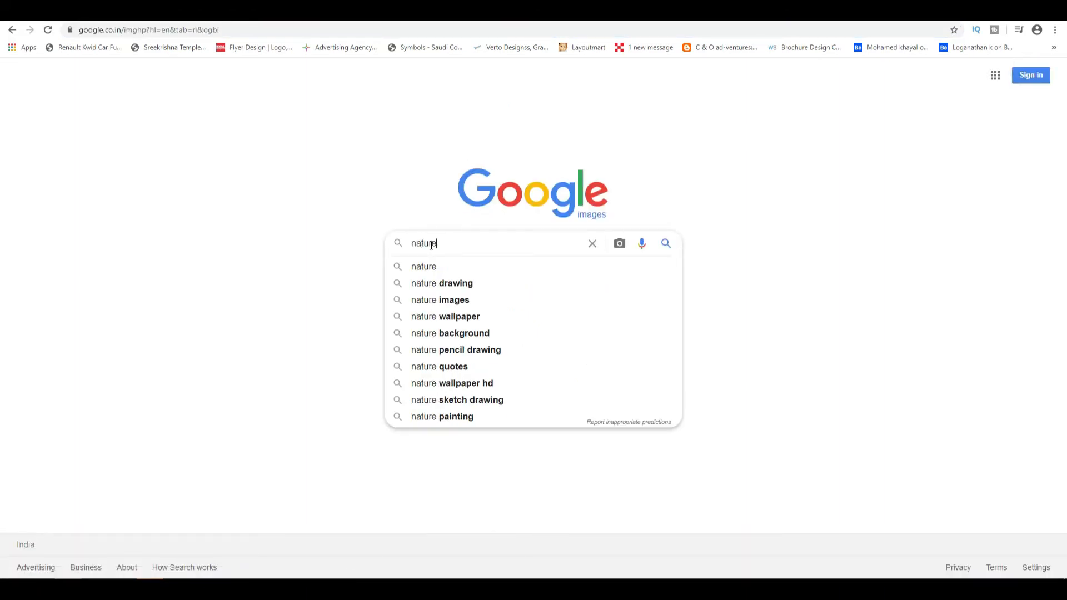
key("Return")
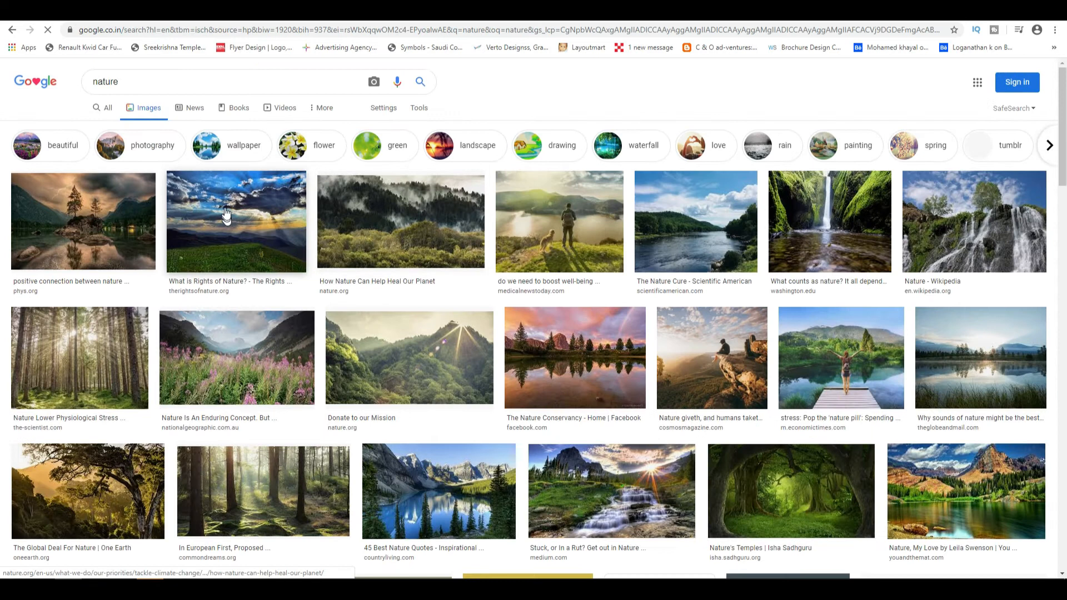
Open the Showbiz Cheat Sheet picture of a grassy hillside at sunset from the related images and copy it.
left_click(236, 222)
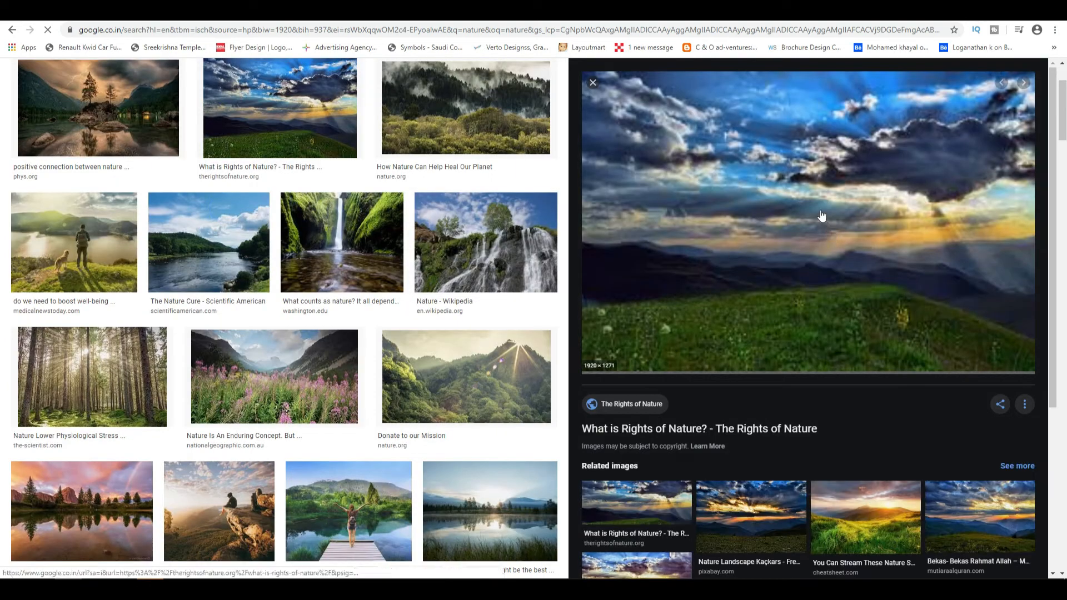
left_click(866, 503)
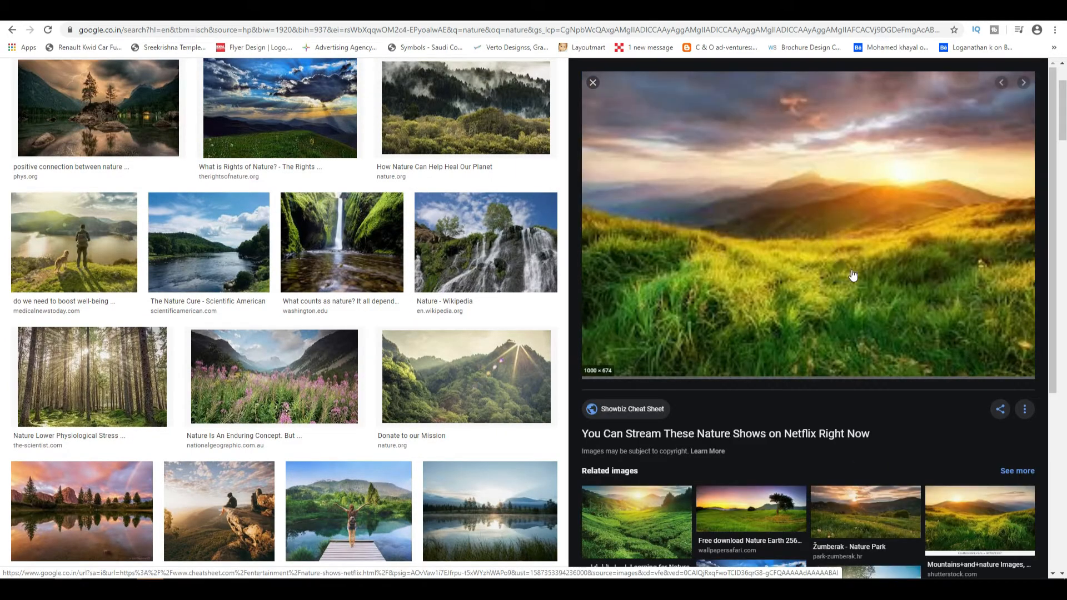
right_click(801, 228)
left_click(839, 347)
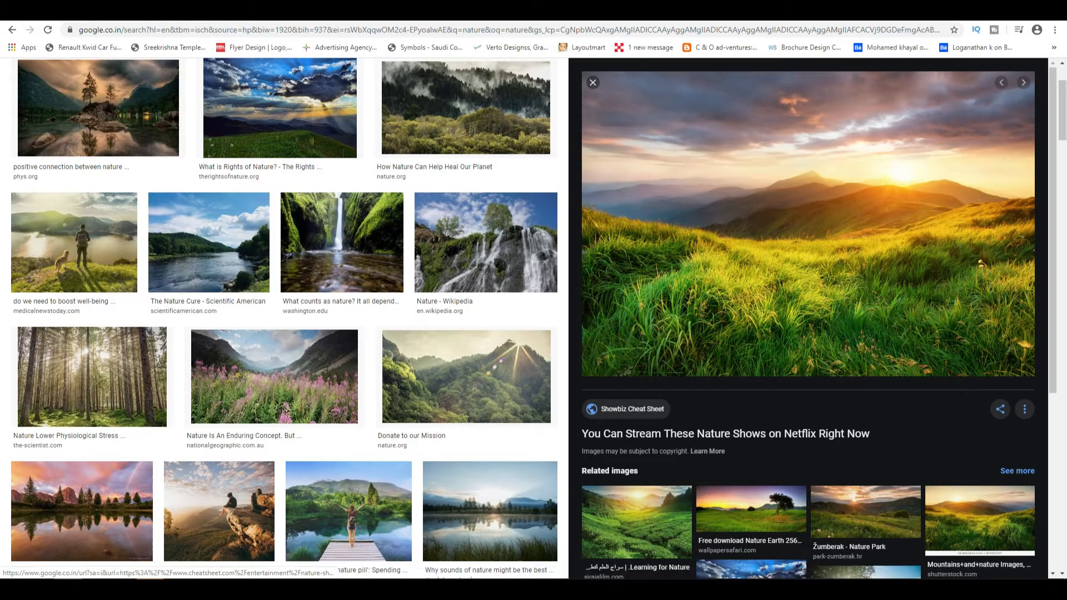
Switch to InDesign and draw an empty rectangle graphics frame about 16p1 by 9p10 above the text.
left_click(145, 588)
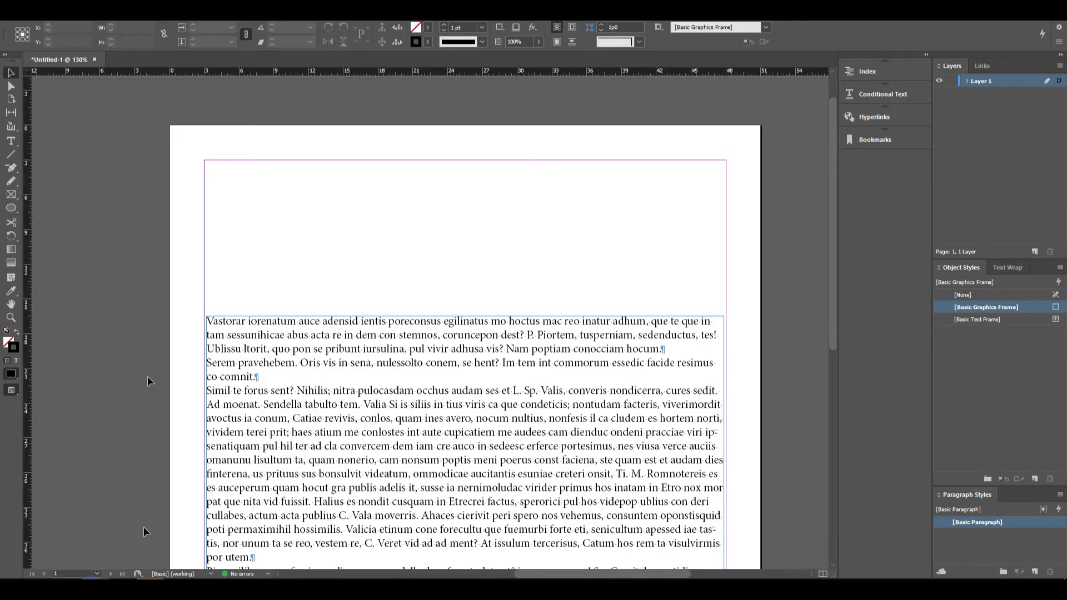
left_click(11, 194)
left_click_drag(239, 177, 426, 291)
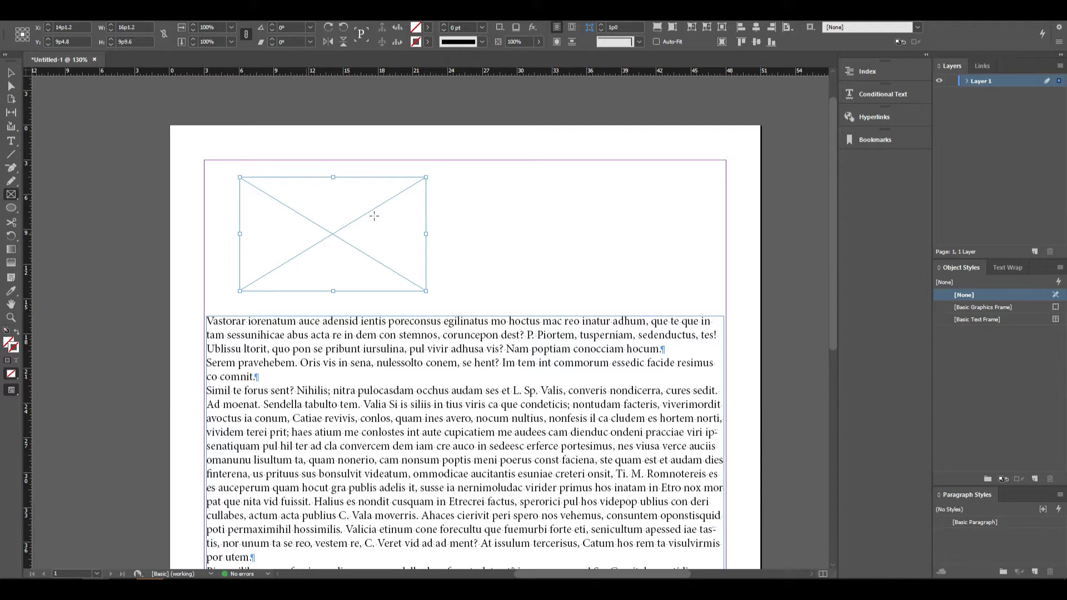
Try pasting the copied picture normally with the empty graphics frame selected, and undo the paste.
key("ctrl+v")
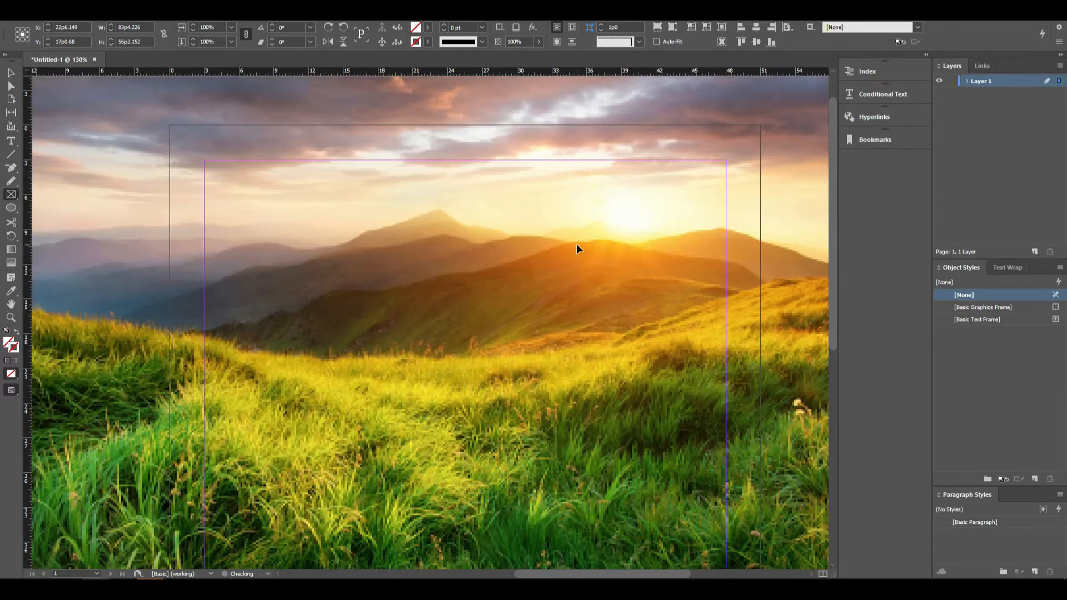
key("ctrl+minus")
key("ctrl+minus")
key("ctrl+minus")
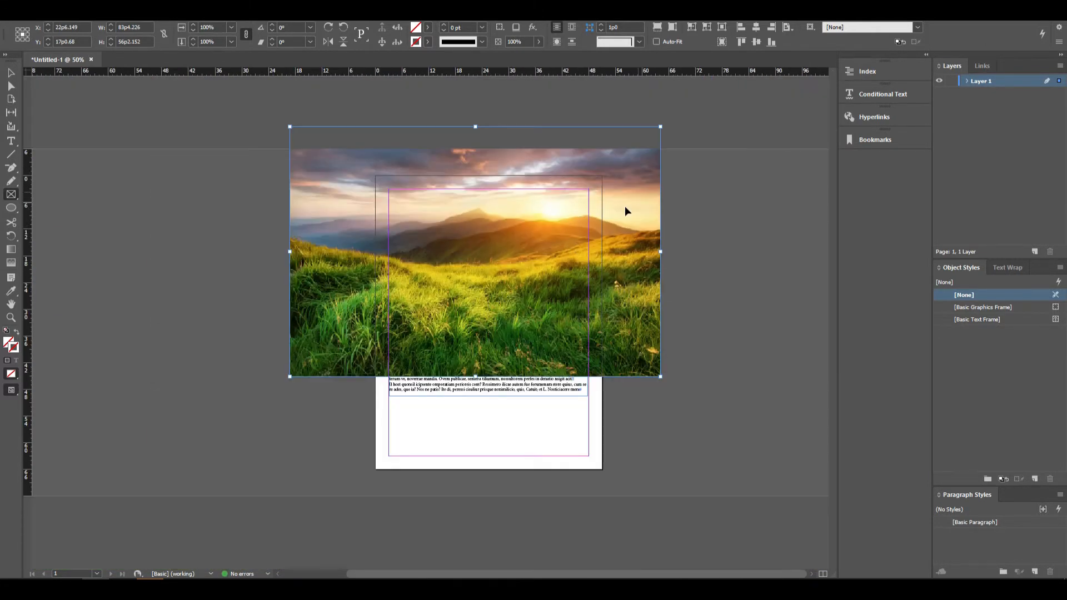
key("ctrl+z")
Select the empty graphics frame, paste the picture into it and fit the picture proportionally within the frame.
left_click(11, 72)
left_click_drag(307, 181, 651, 339)
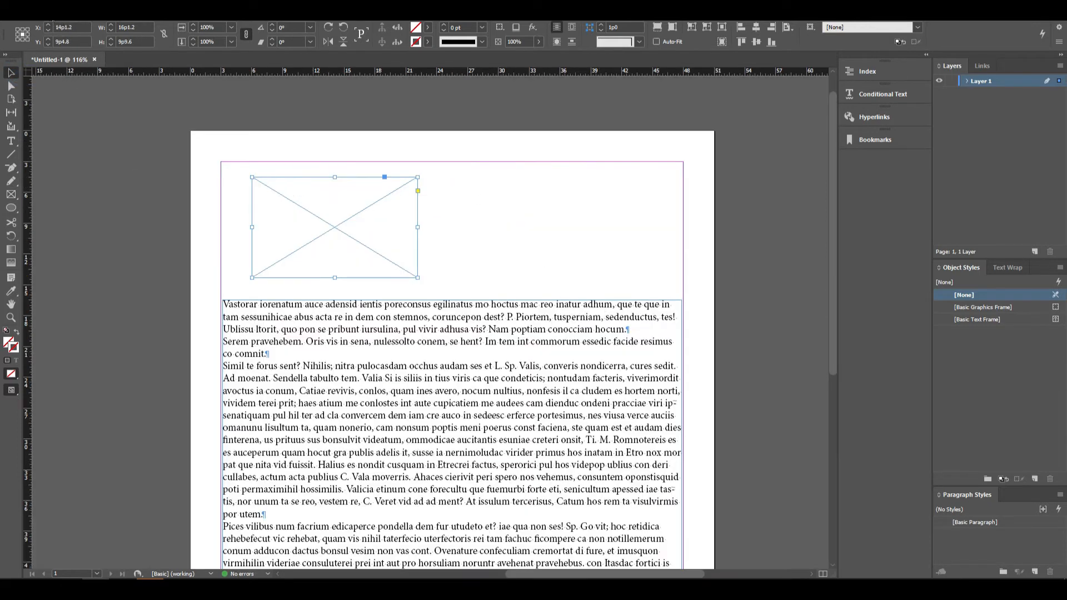
left_click(49, 12)
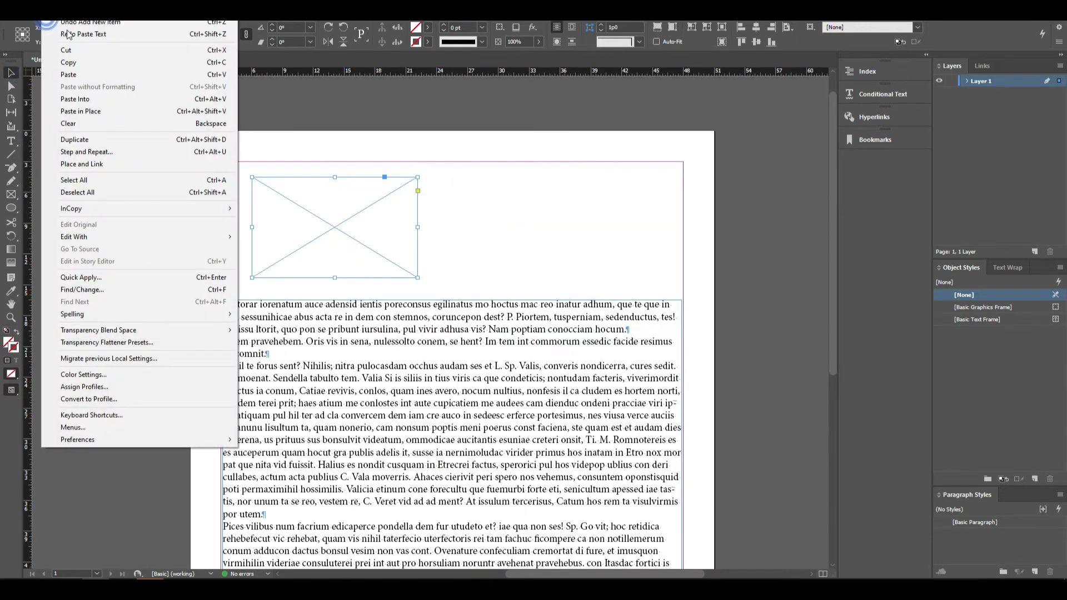
left_click(115, 99)
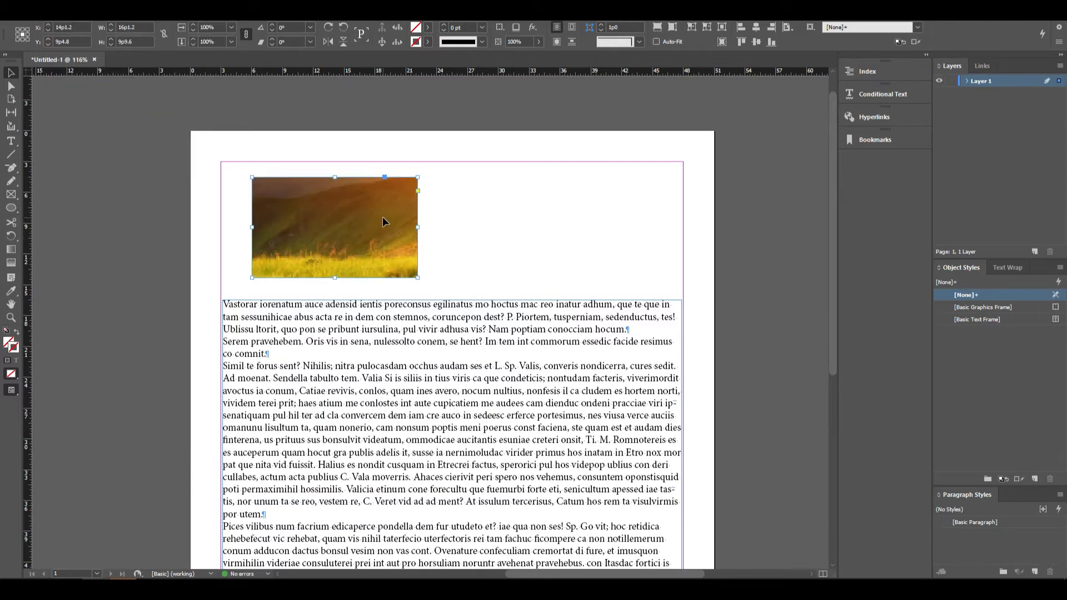
key("ctrl+alt+shift+e")
left_click(514, 239)
left_click(373, 239)
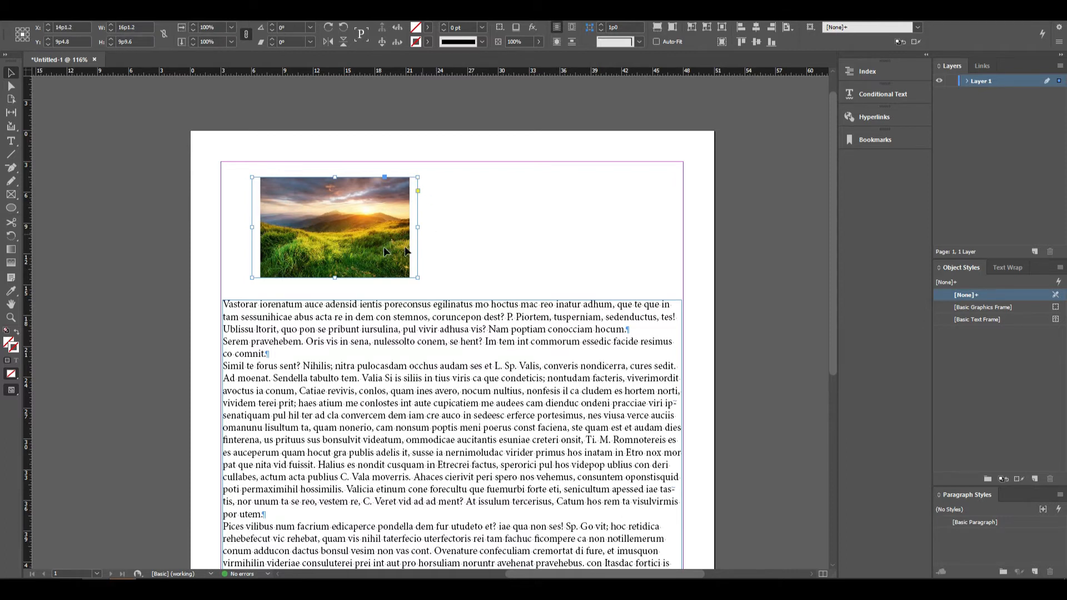
Undo the picture's proportional fitting and the Paste Into on the graphics frame.
key("ctrl+z")
left_click(48, 9)
left_click(516, 180)
key("ctrl+z")
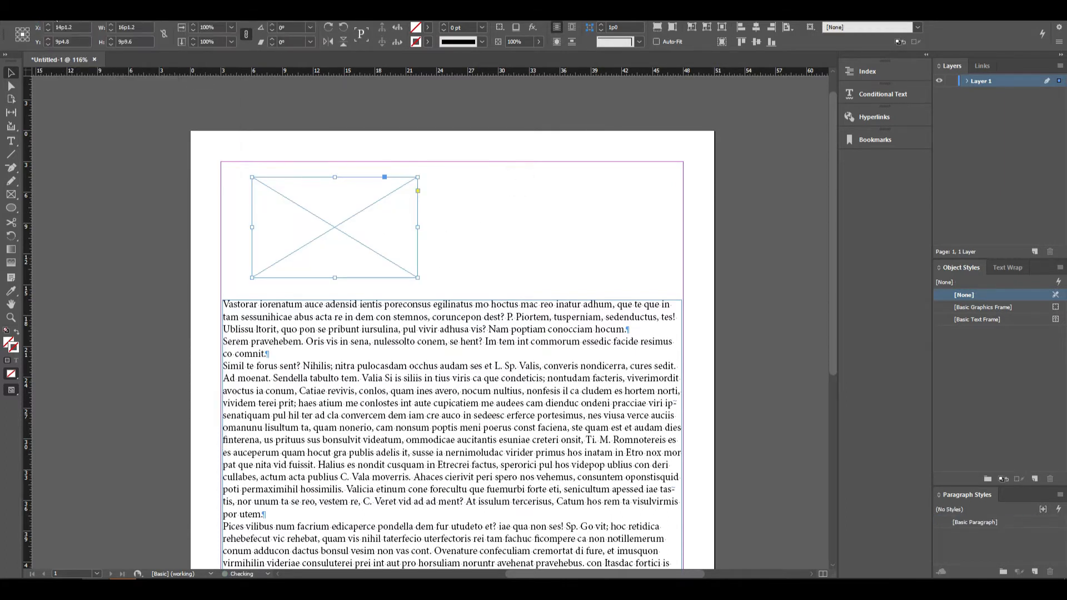
Try Paste in Place twice with the copied picture while the graphics frame exists, undoing each paste.
left_click(59, 10)
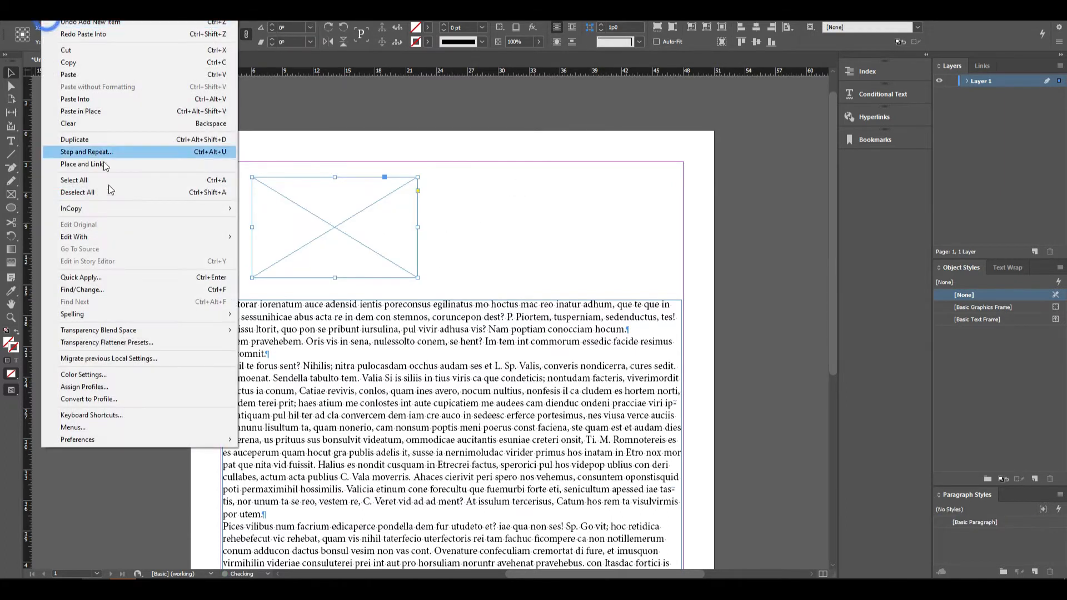
left_click(136, 112)
key("ctrl+z")
left_click(382, 176)
left_click(48, 10)
left_click(128, 111)
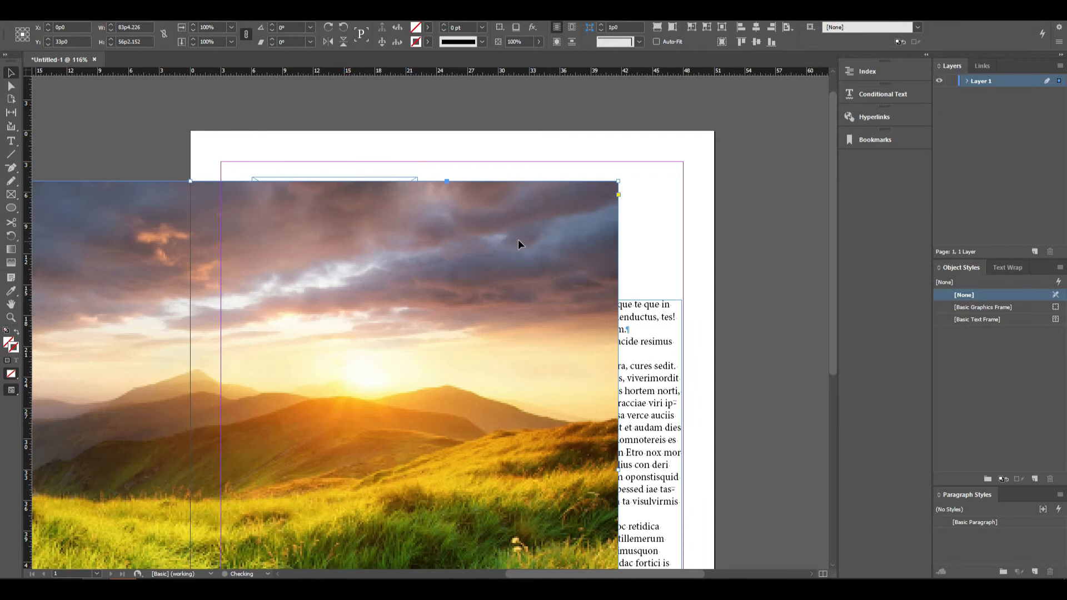
key("ctrl+z")
Deselect everything, paste the picture in place and undo it, and undo a trial move of the upper object.
left_click(548, 218)
left_click(49, 10)
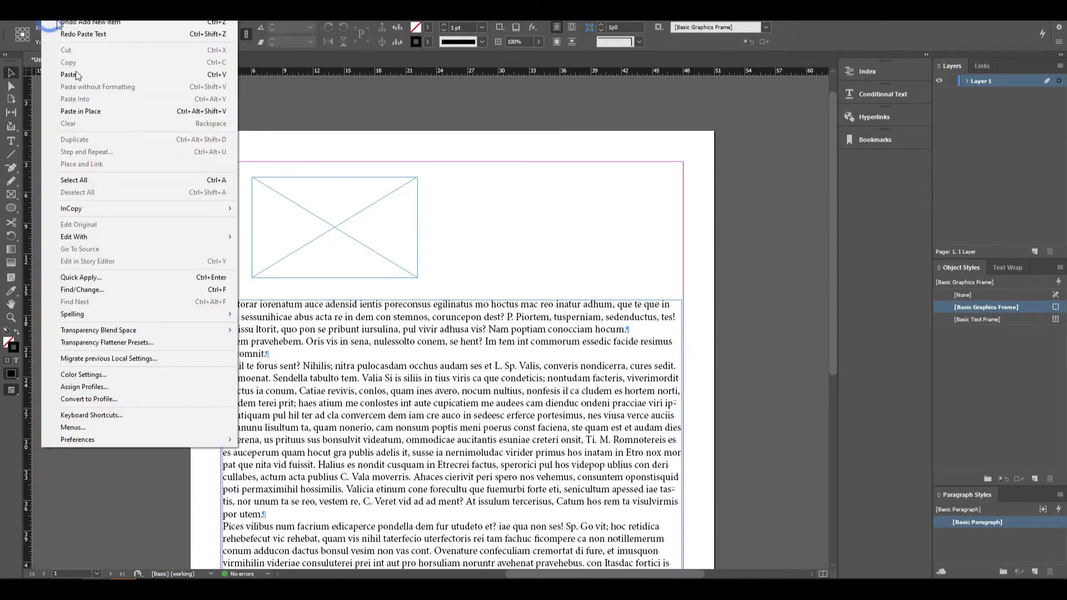
left_click(100, 112)
key("ctrl+z")
left_click_drag(328, 191, 430, 169)
key("ctrl+z")
Paste the copied picture onto the page normally and try moving it twice, undoing each move.
key("ctrl+v")
scroll(548, 278, "down", 4)
scroll(548, 278, "down", 3)
left_click_drag(522, 292, 251, 309)
key("ctrl+z")
left_click_drag(544, 178, 286, 203)
key("ctrl+z")
Paste the picture in place and add further overlapping copies over the first pasted picture.
left_click(51, 13)
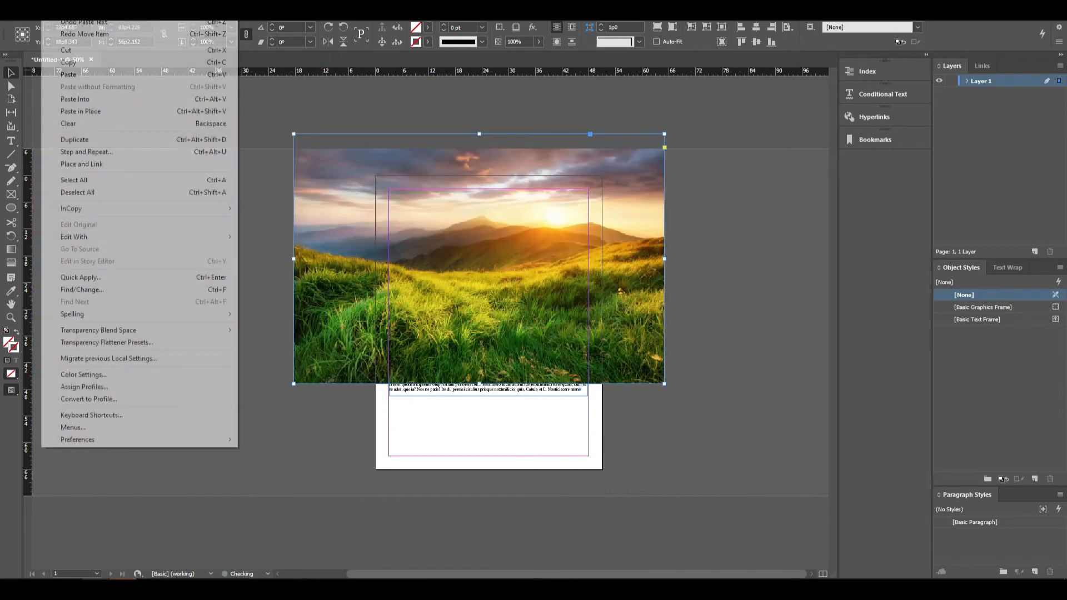
left_click(115, 109)
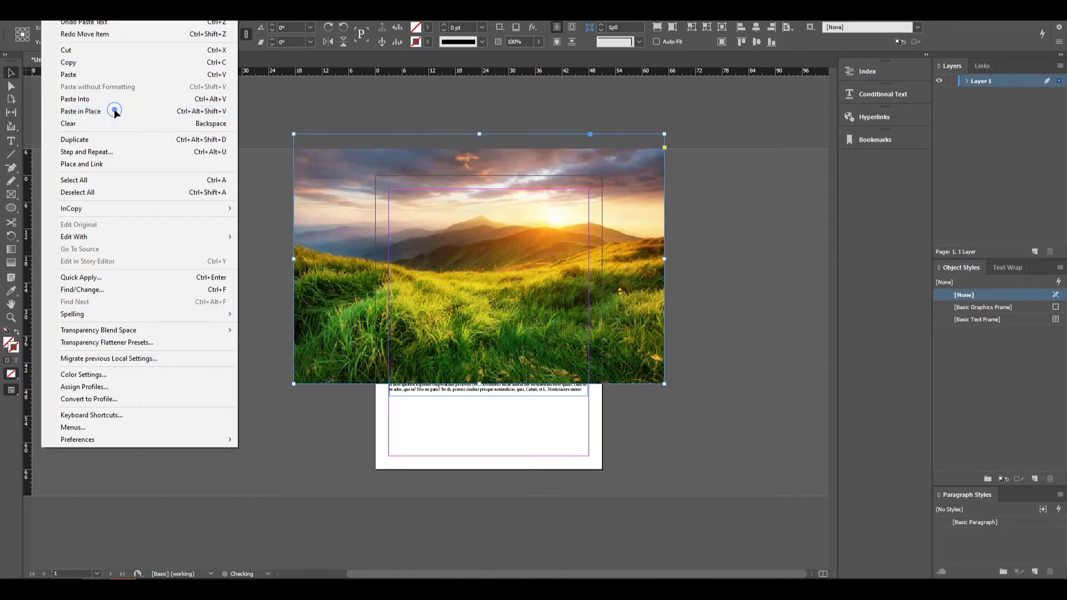
key("ctrl+v")
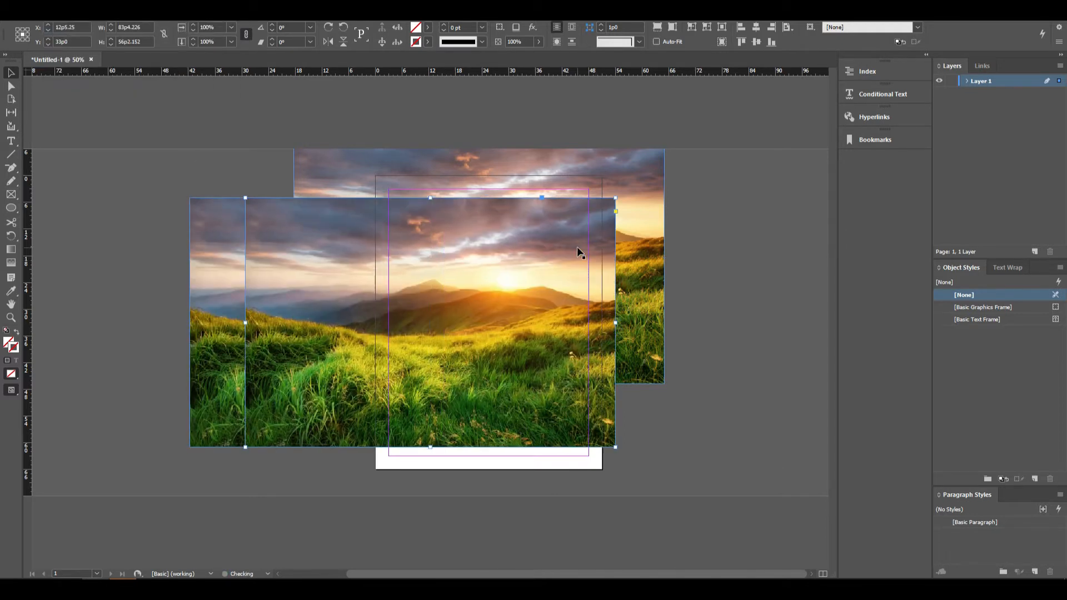
key("ctrl+v")
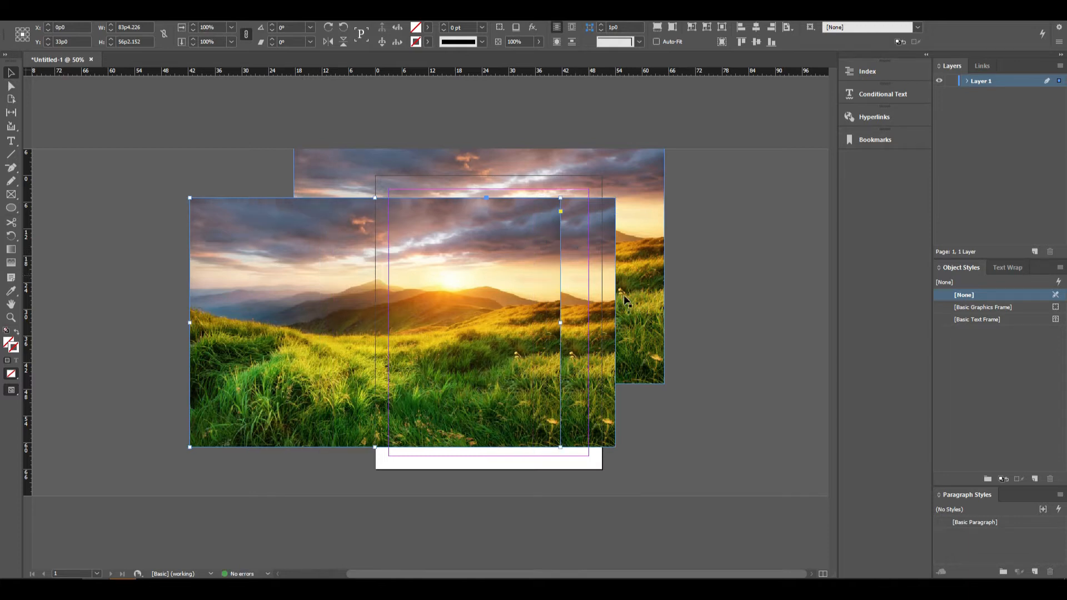
Delete the extra overlapping picture copies, keeping only the first pasted picture.
key("Delete")
left_click_drag(526, 268, 569, 228)
key("Delete")
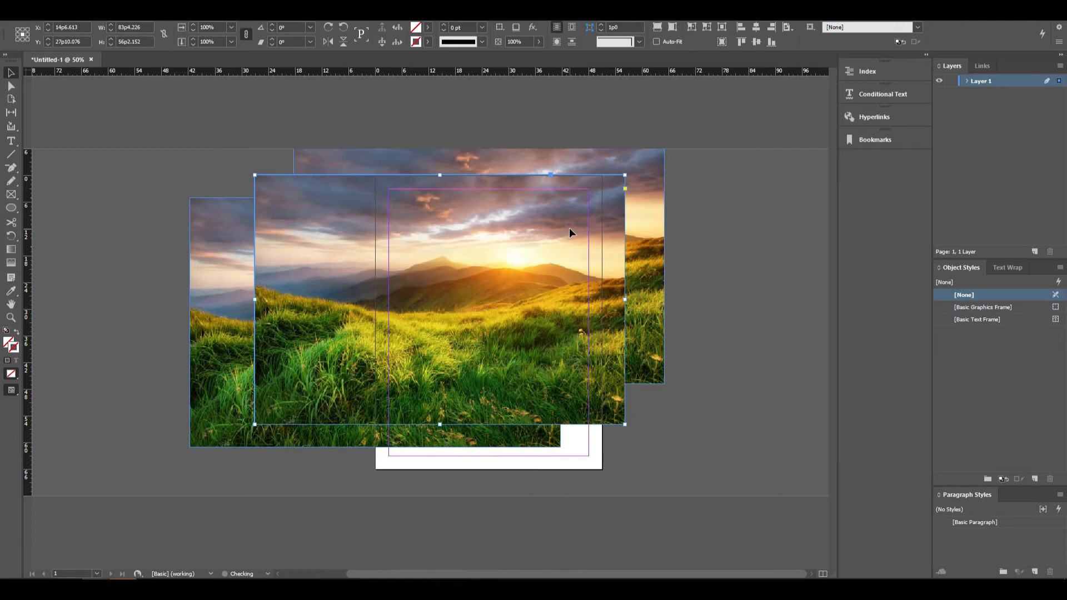
key("Delete")
left_click(534, 239)
left_click_drag(531, 284, 554, 251)
key("Delete")
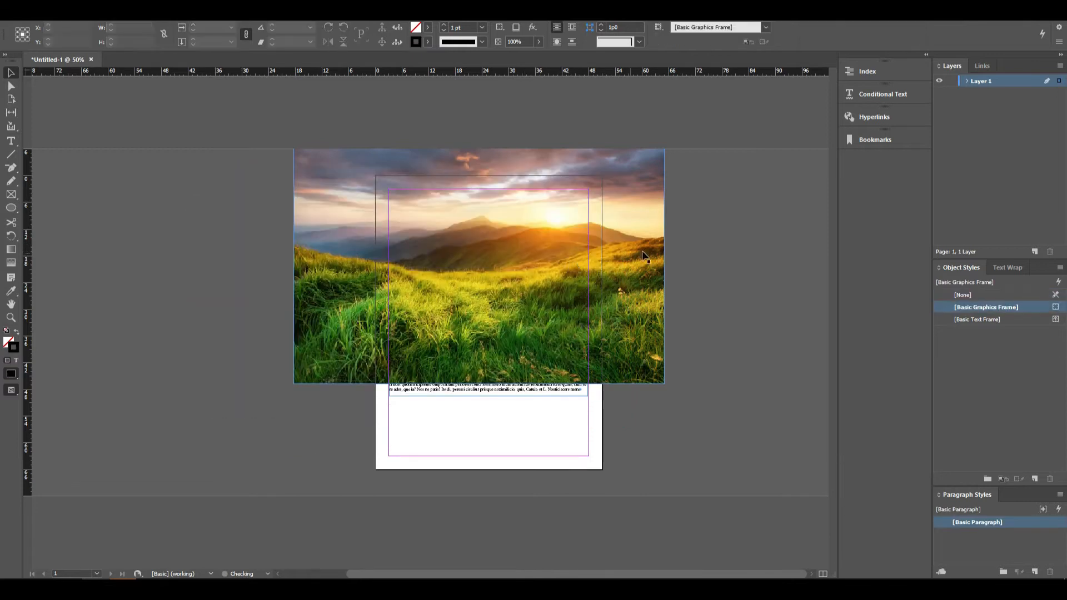
Delete the landscape picture from the page.
left_click(631, 239)
key("Delete")
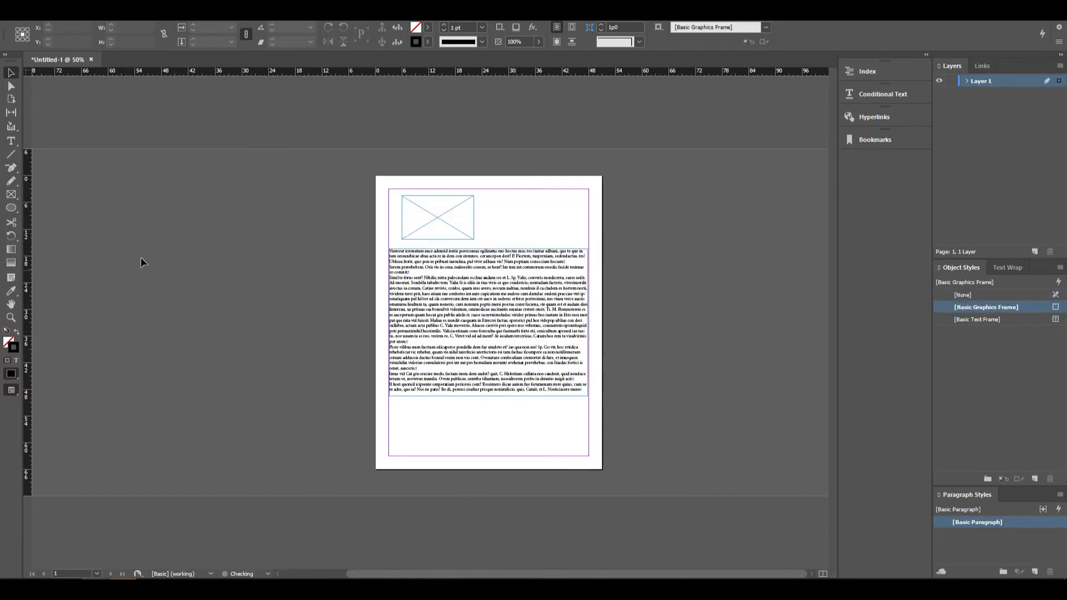
Bring up the Content Collector conveyor and close it again without collecting anything.
left_click(18, 129)
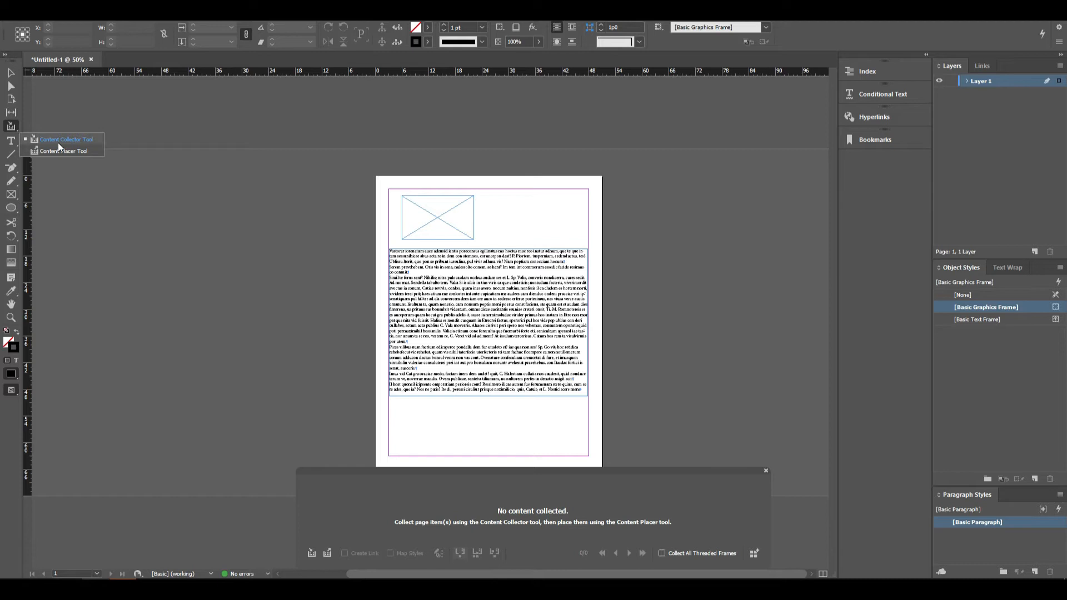
left_click(648, 193)
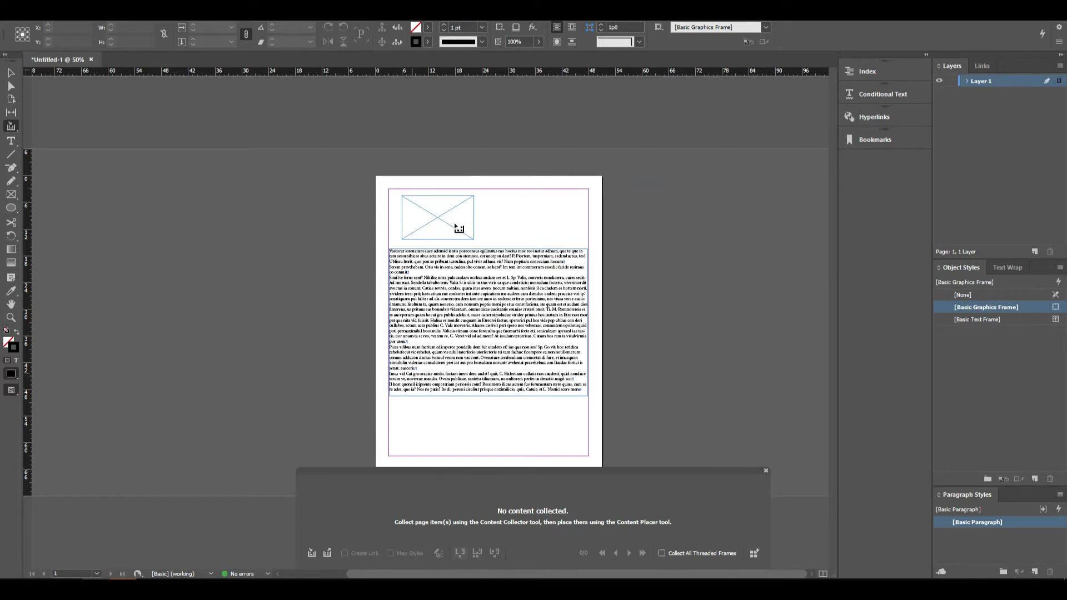
left_click(767, 471)
left_click_drag(375, 173, 632, 374)
left_click(50, 9)
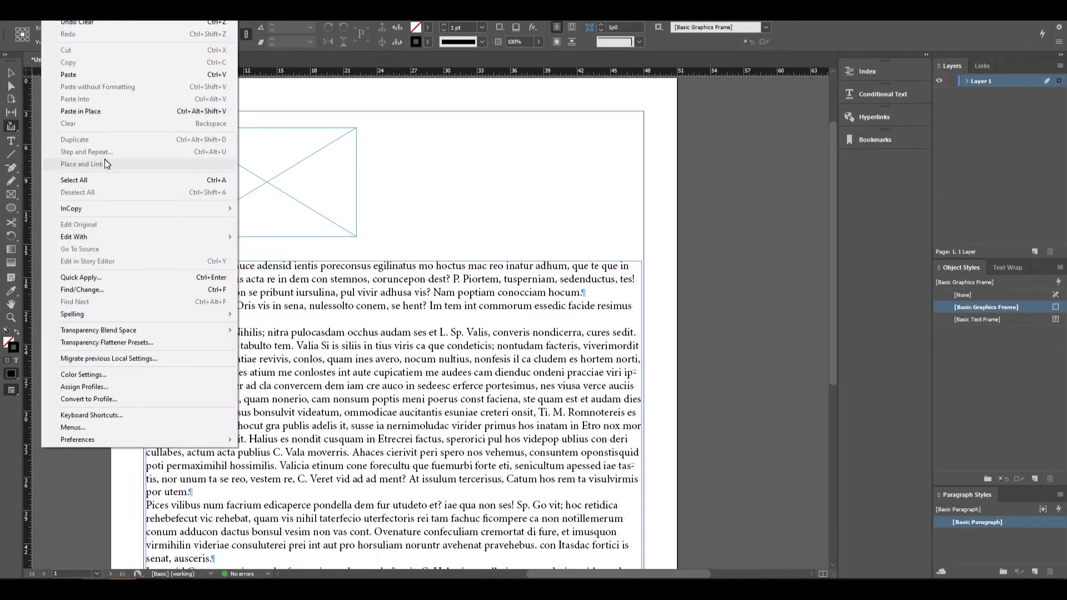
left_click(504, 242)
Clear the text frame from the page with the Clear command.
scroll(359, 245, "up", 1)
key("v")
left_click(298, 371)
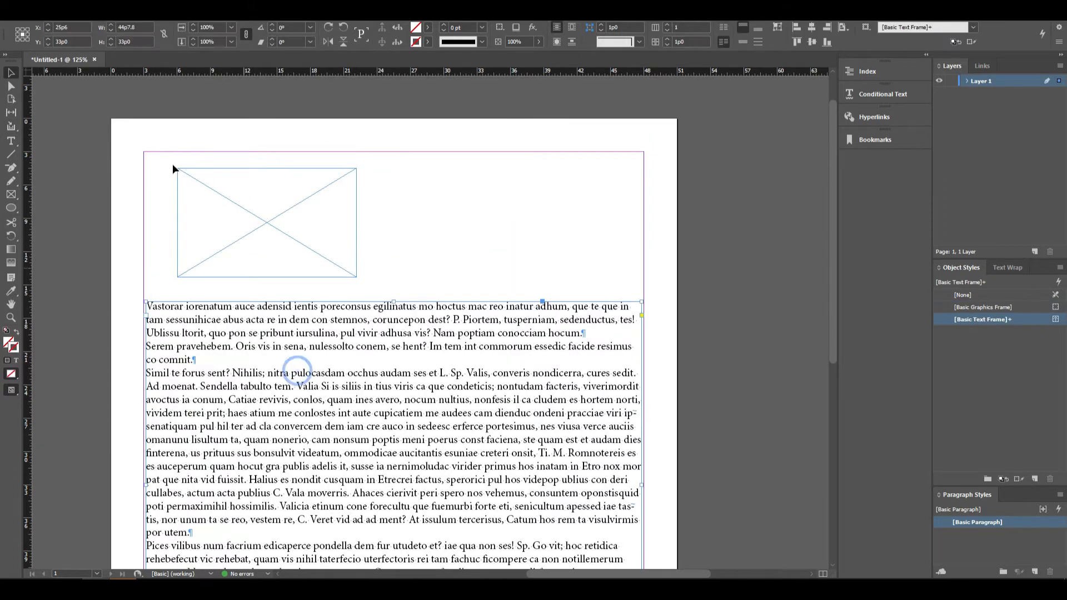
left_click(50, 9)
left_click(138, 122)
left_click(510, 420)
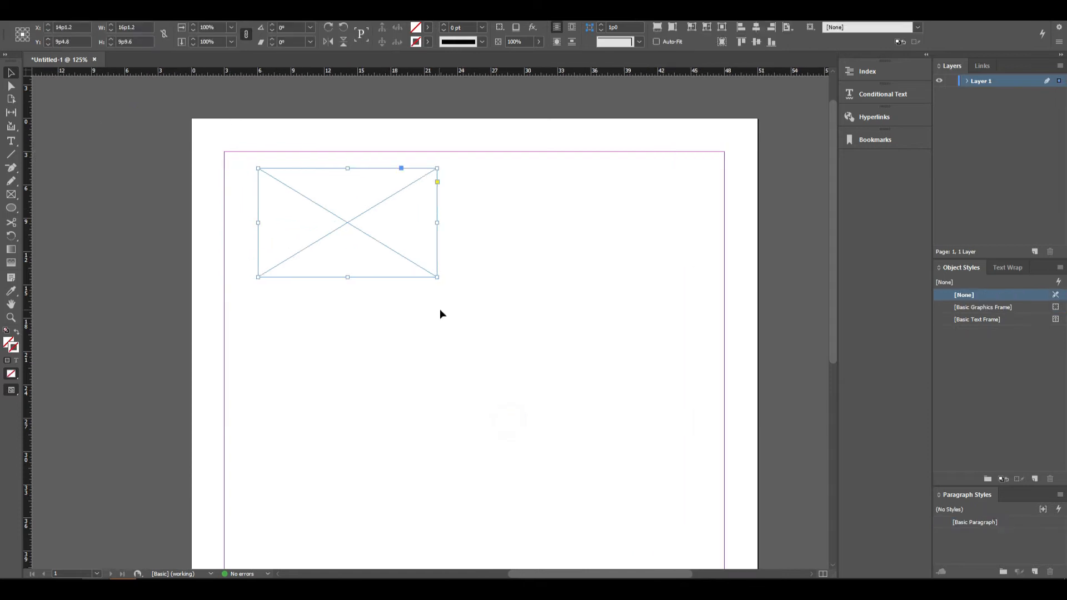
Delete the empty graphics frame and undo the deletion.
key("BackSpace")
key("ctrl+z")
left_click(50, 10)
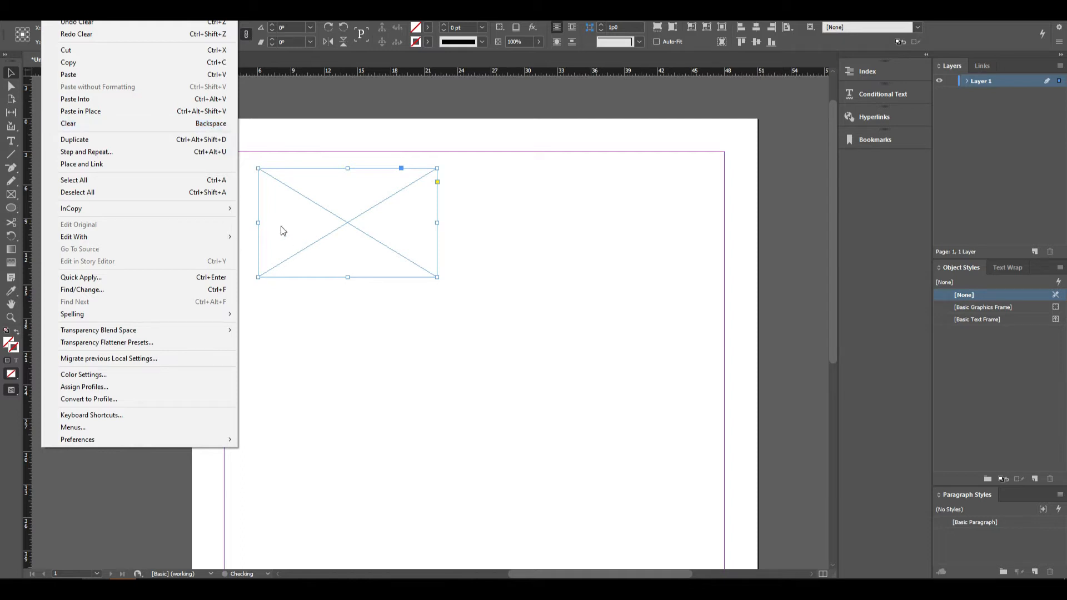
left_click_drag(543, 398, 153, 100)
Fill the empty frame with the C=100 M=0 Y=0 K=0 swatch and shift it slightly up and left.
left_click(427, 27)
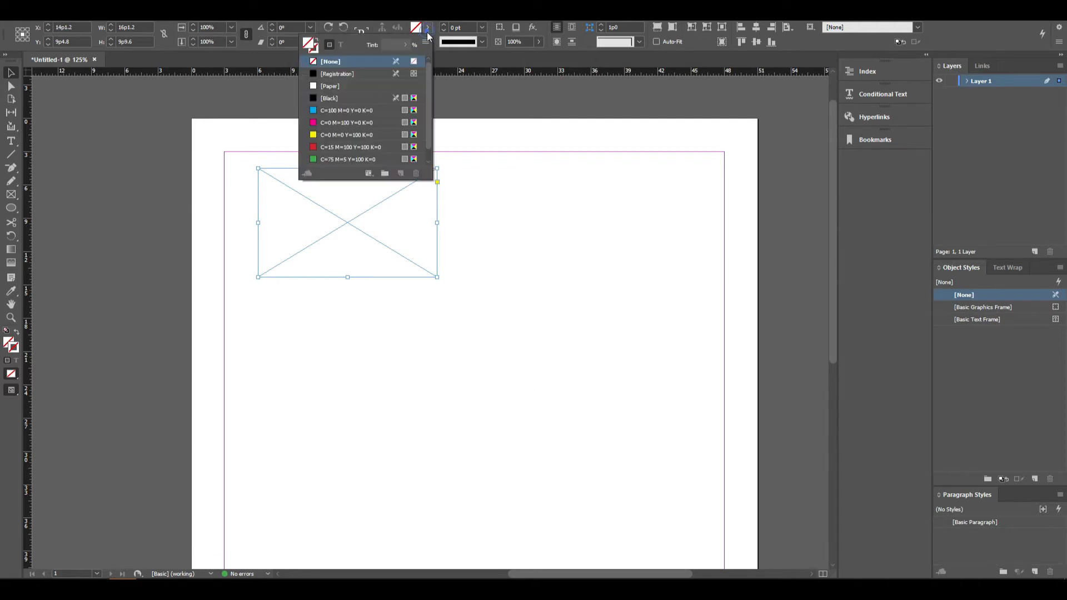
left_click(350, 110)
left_click_drag(349, 231, 345, 228)
Duplicate the cyan rectangle, align the copy just below it, and repeat the duplication four more times down the page.
left_click(52, 9)
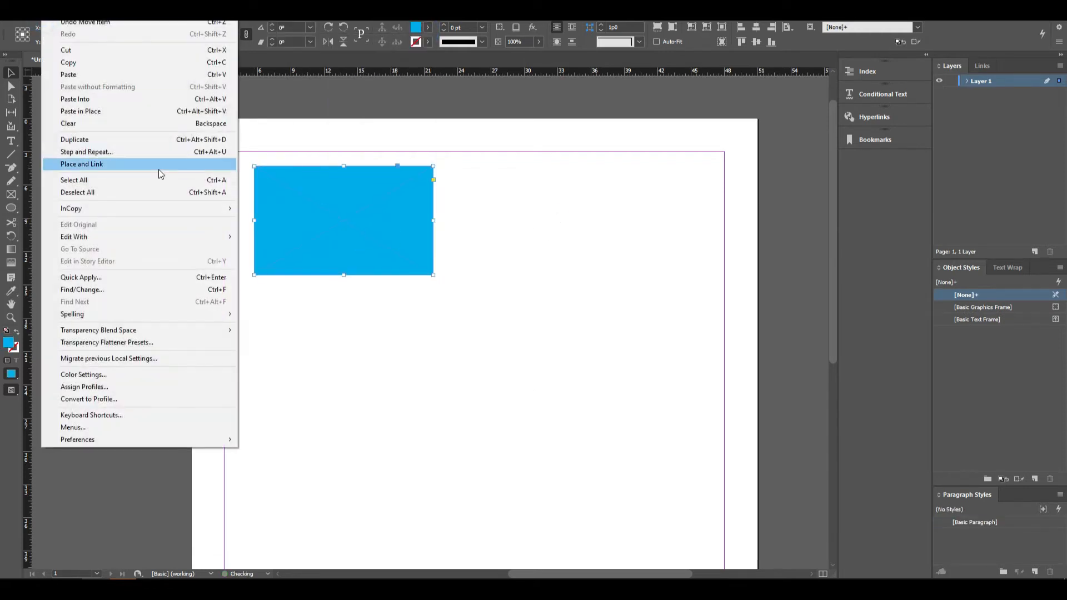
left_click(125, 137)
left_click_drag(365, 214, 366, 331)
scroll(444, 327, "down", 1)
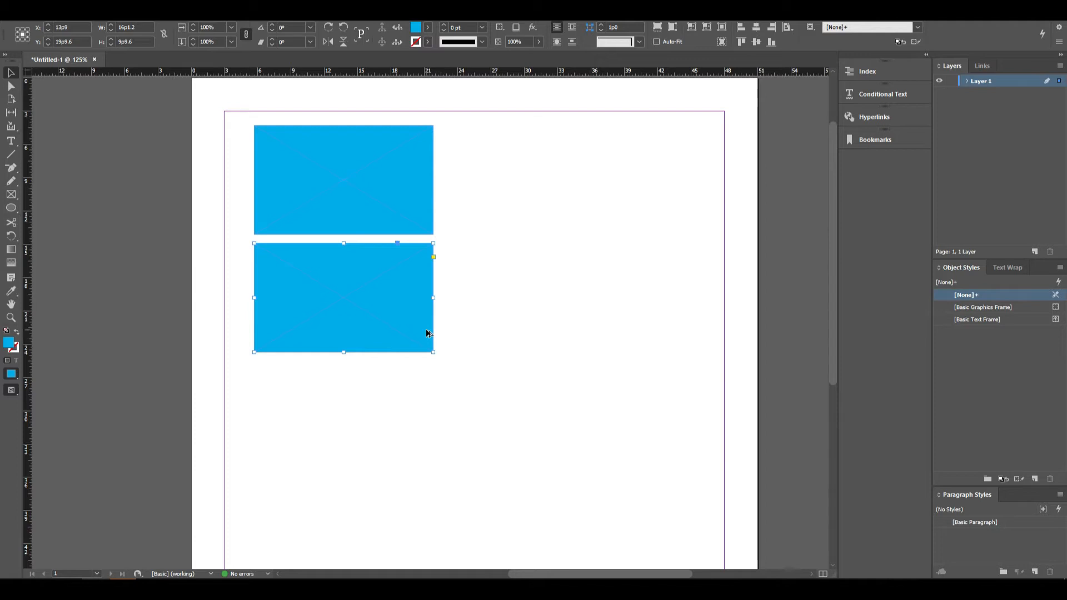
key("ctrl+alt+shift+d")
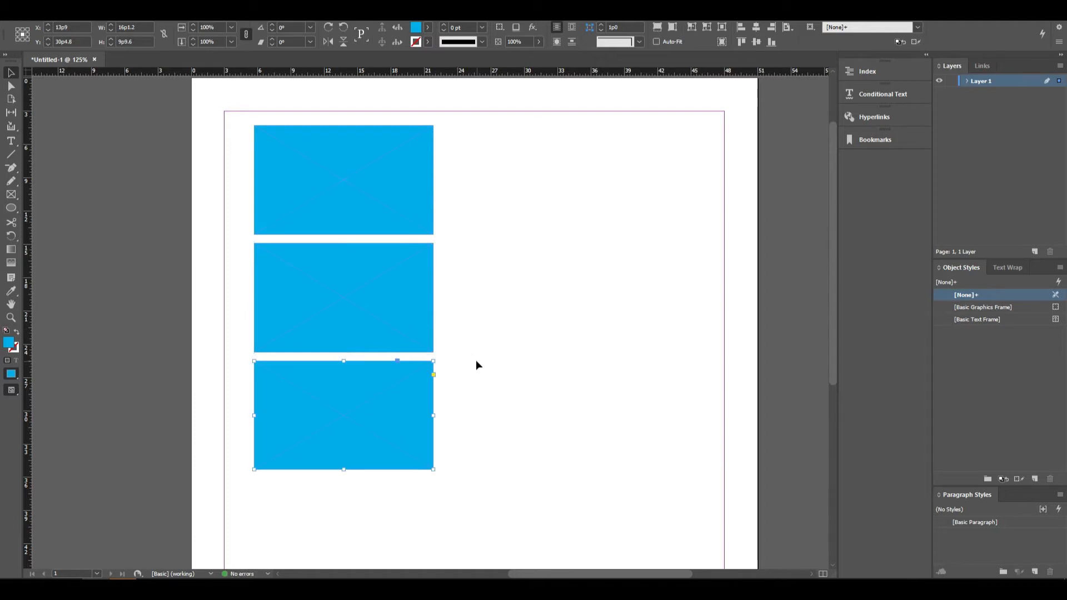
key("ctrl+alt+shift+d")
key("ctrl+alt+shift+d")
key("ctrl+alt+shift+d")
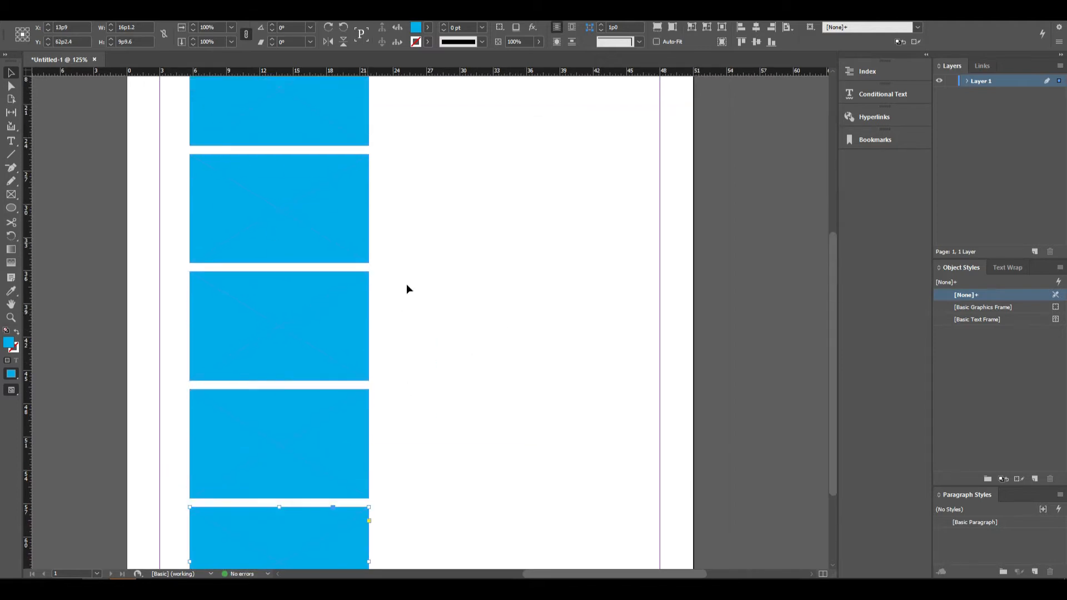
Undo all the duplicates so that only the original cyan rectangle is left.
key("ctrl+minus")
key("ctrl+minus")
key("ctrl+minus")
key("ctrl+z")
key("ctrl+z")
key("ctrl+z")
key("ctrl+z")
key("ctrl+z")
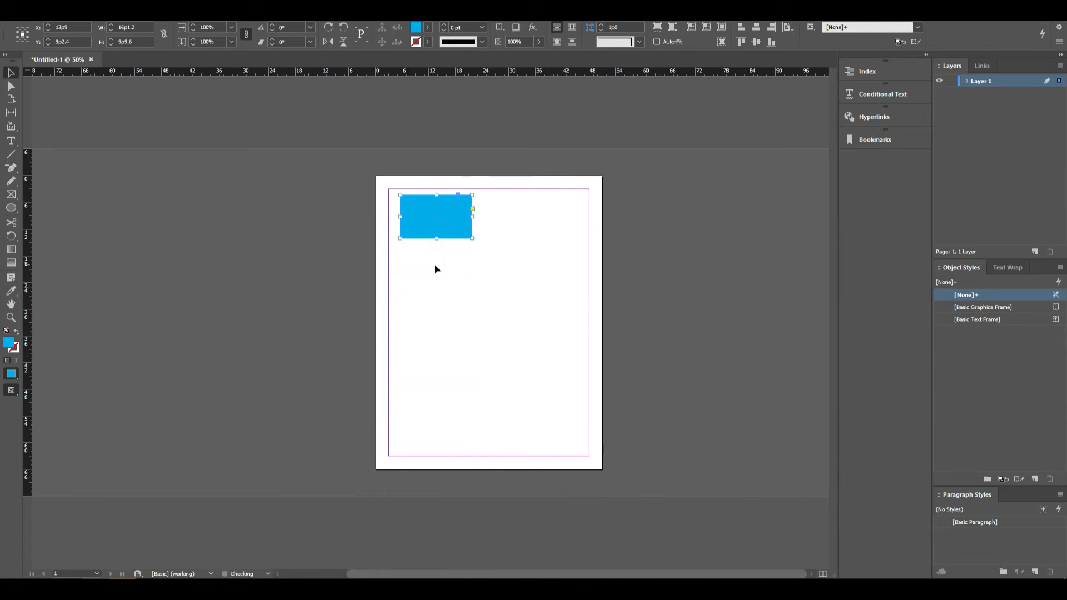
Shrink the cyan rectangle to about 7p6.6 wide and 3p11.4 high.
left_click_drag(472, 238, 435, 212)
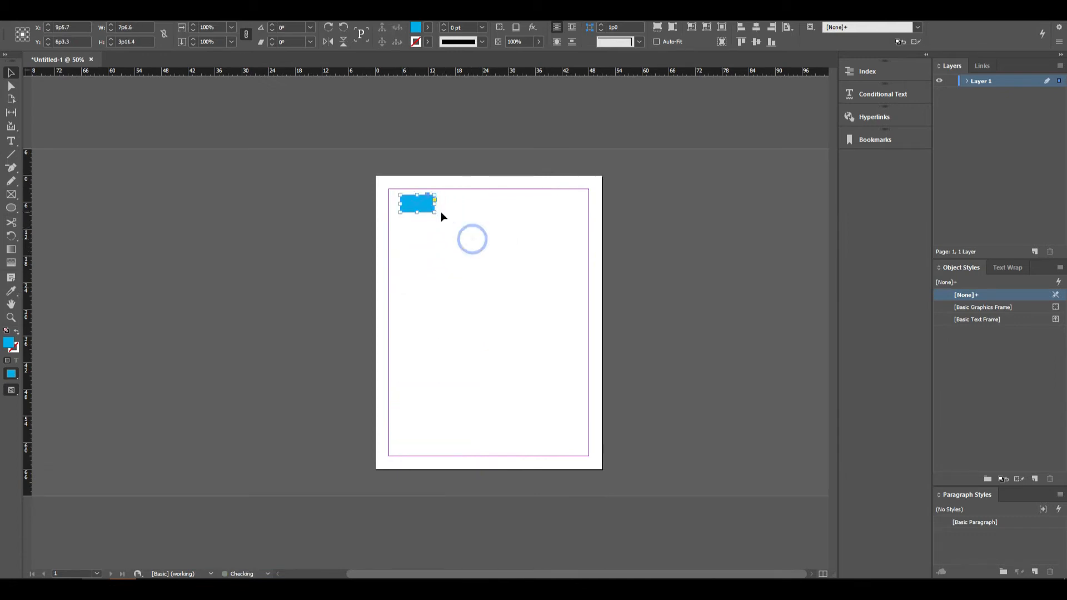
left_click_drag(337, 170, 647, 302)
Copy the rectangle to its right, duplicate it four more times along the row, and undo the last two duplicates.
left_click_drag(245, 222, 340, 252)
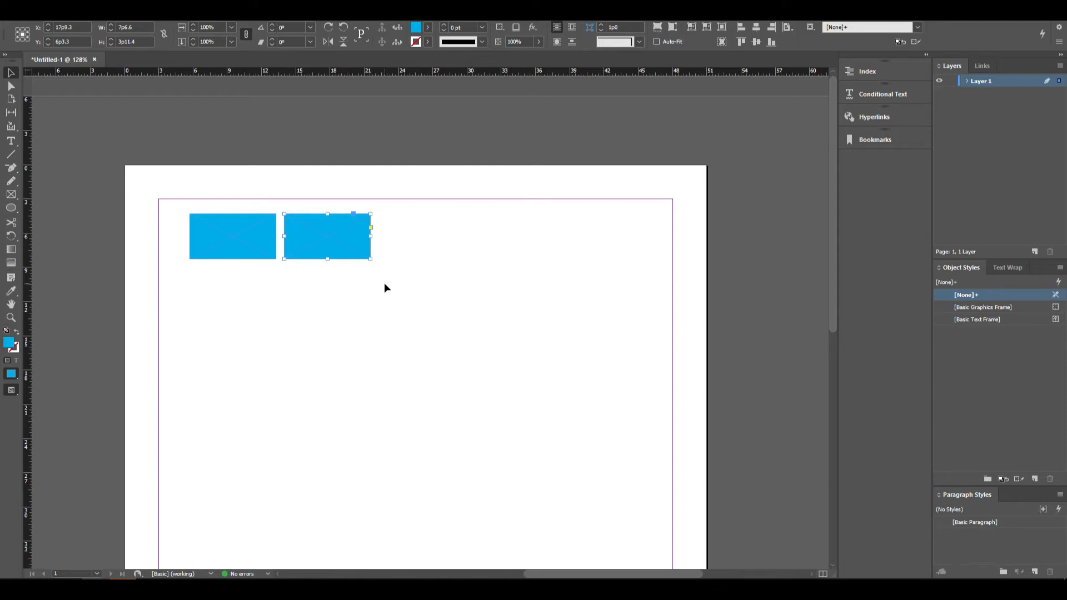
key("ctrl+alt+3")
key("ctrl+alt+3")
key("ctrl+alt+3")
key("ctrl+alt+3")
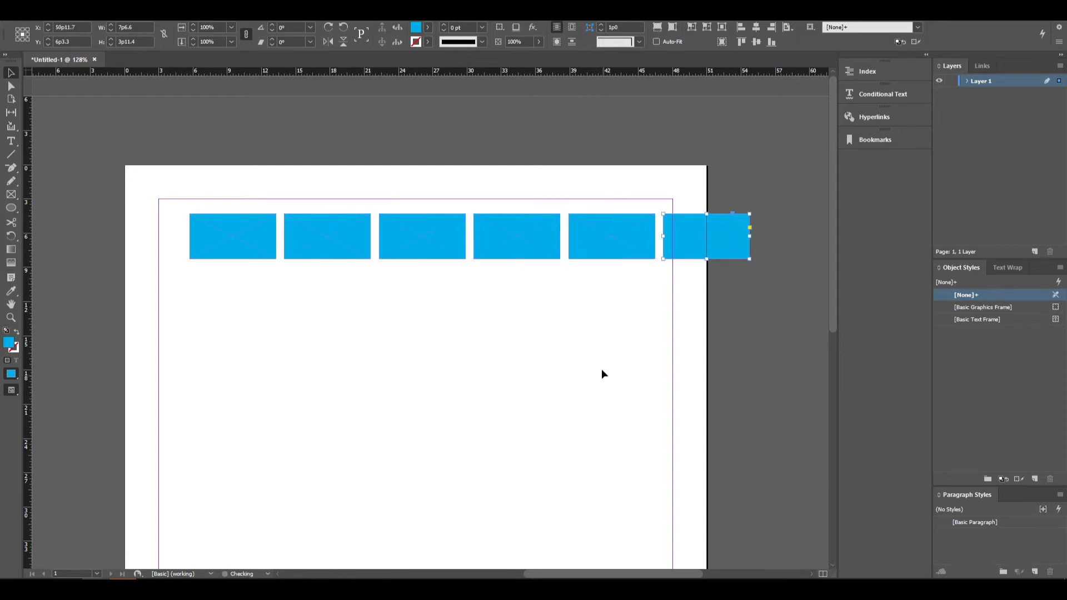
key("ctrl+z")
key("ctrl+z")
left_click(340, 320)
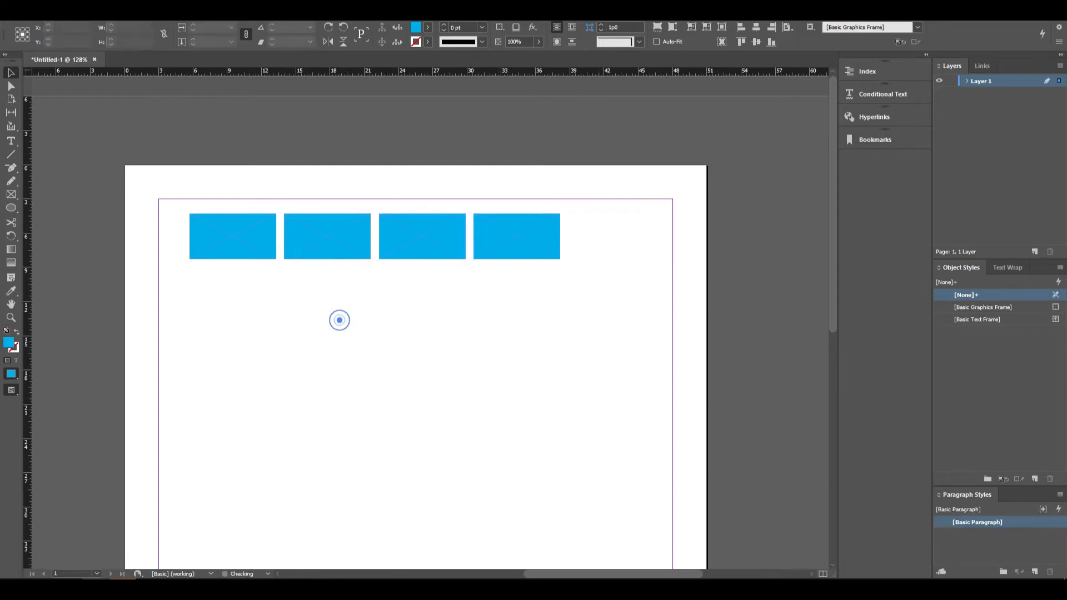
left_click(30, 13)
left_click(110, 164)
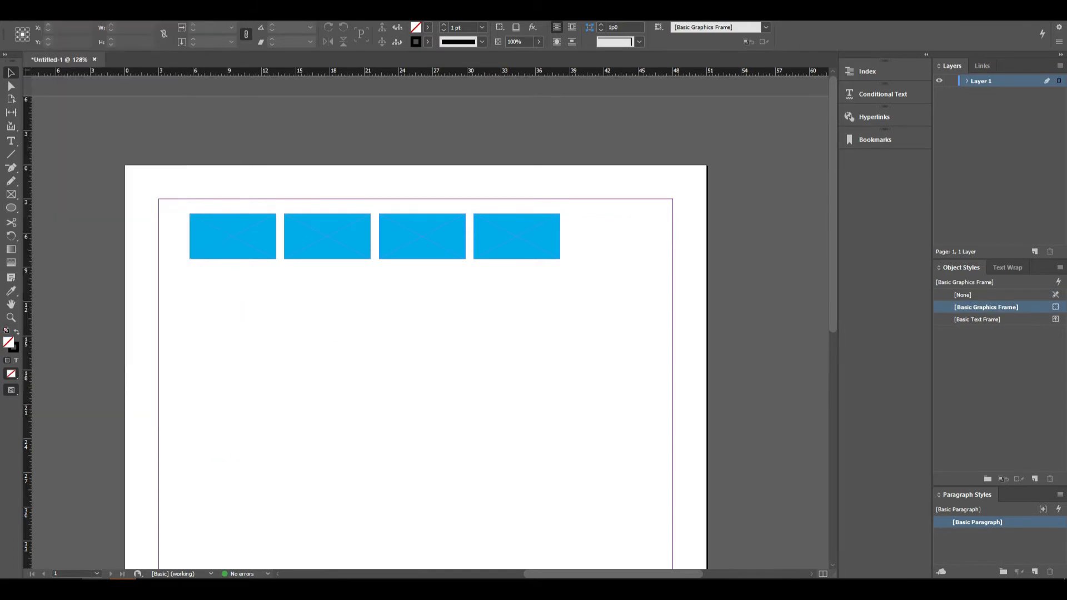
left_click(51, 13)
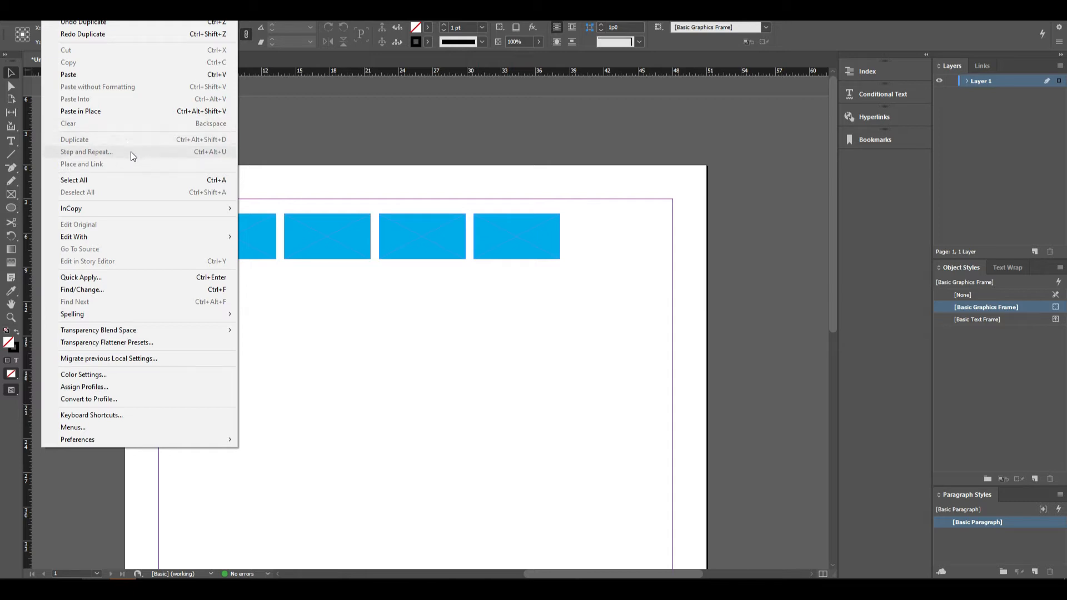
left_click(632, 349)
Delete the three copied rectangles, keeping only the first one in the row.
left_click(407, 249)
key("BackSpace")
left_click(263, 235)
left_click(51, 16)
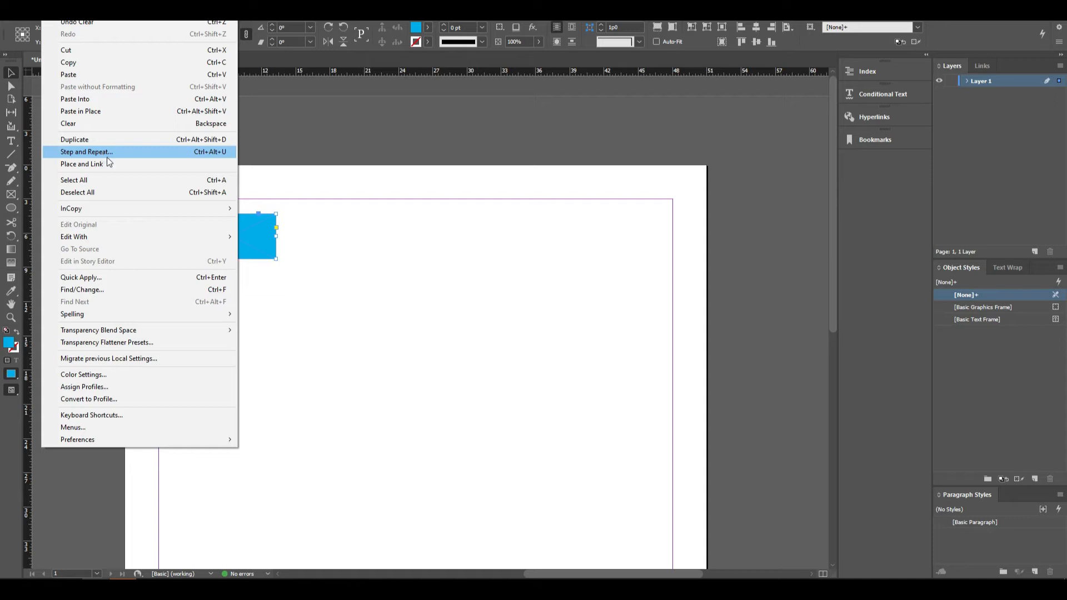
left_click(205, 149)
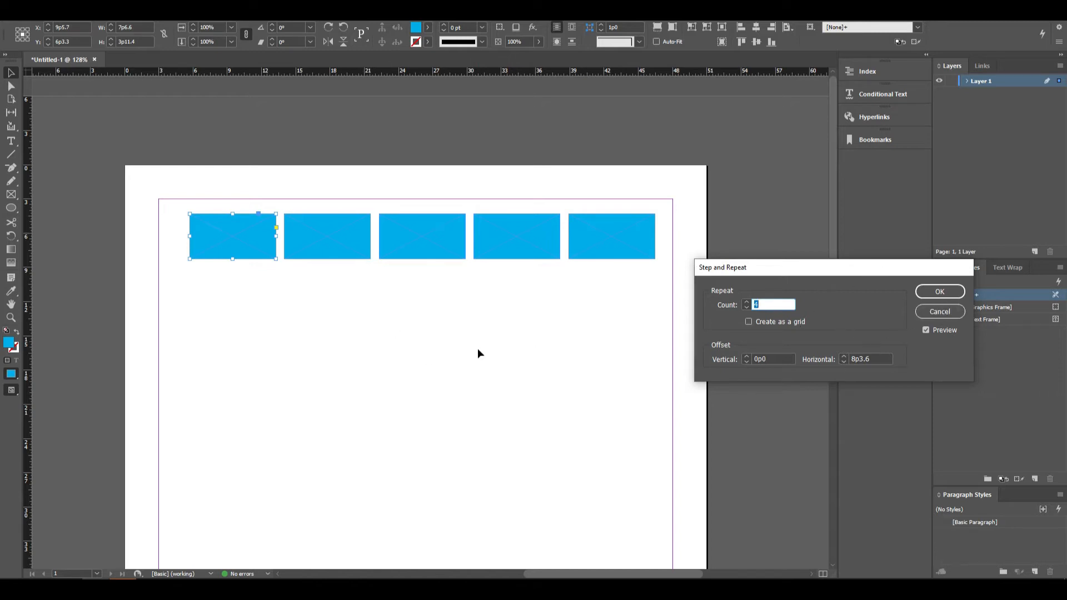
key("Escape")
Change the horizontal and vertical ruler units to millimeters.
left_click(480, 120)
right_click(495, 71)
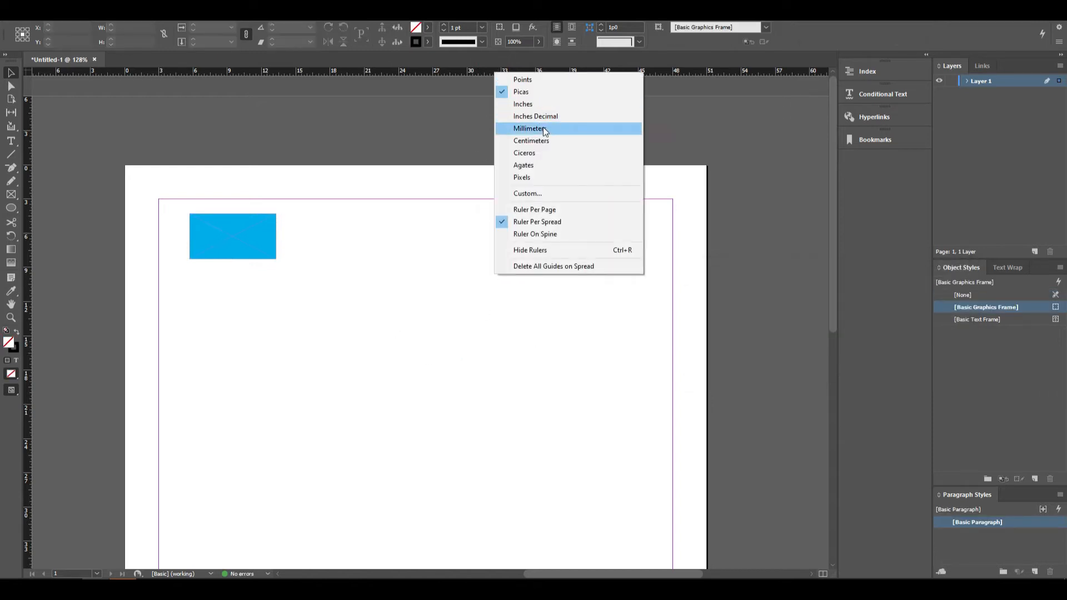
left_click(542, 128)
left_click(240, 217)
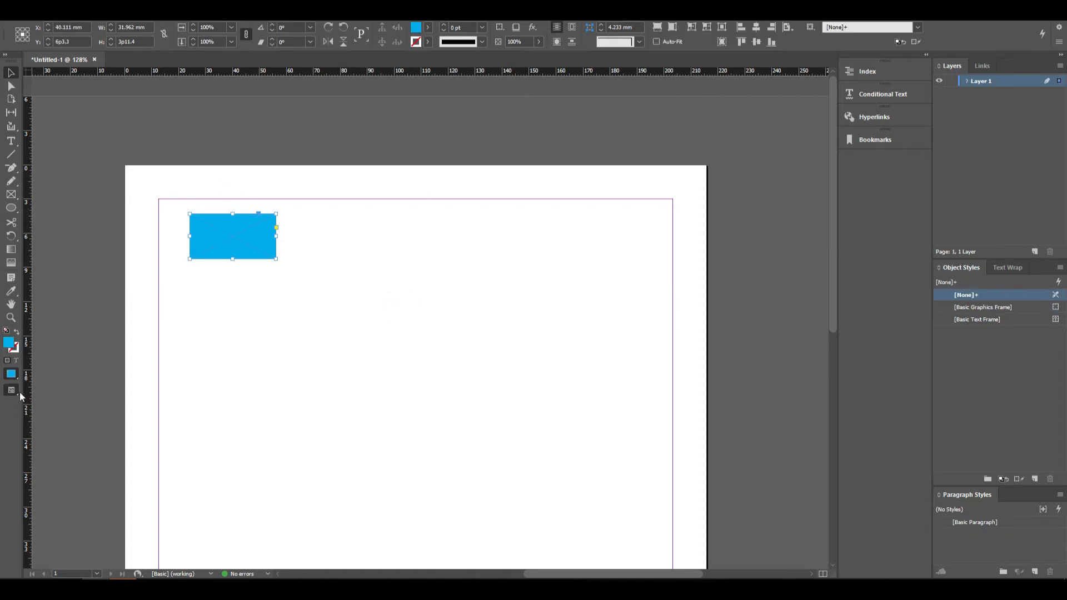
right_click(29, 364)
left_click(85, 416)
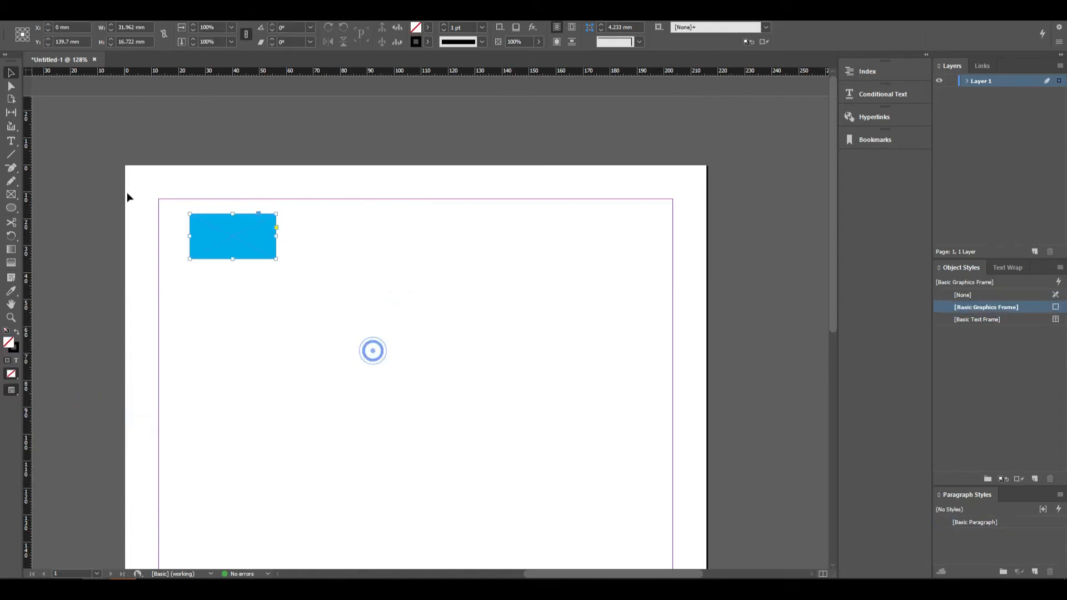
Start Step and Repeat on the cyan rectangle, set the count to 0, and enable creating the copies as a grid.
left_click(50, 10)
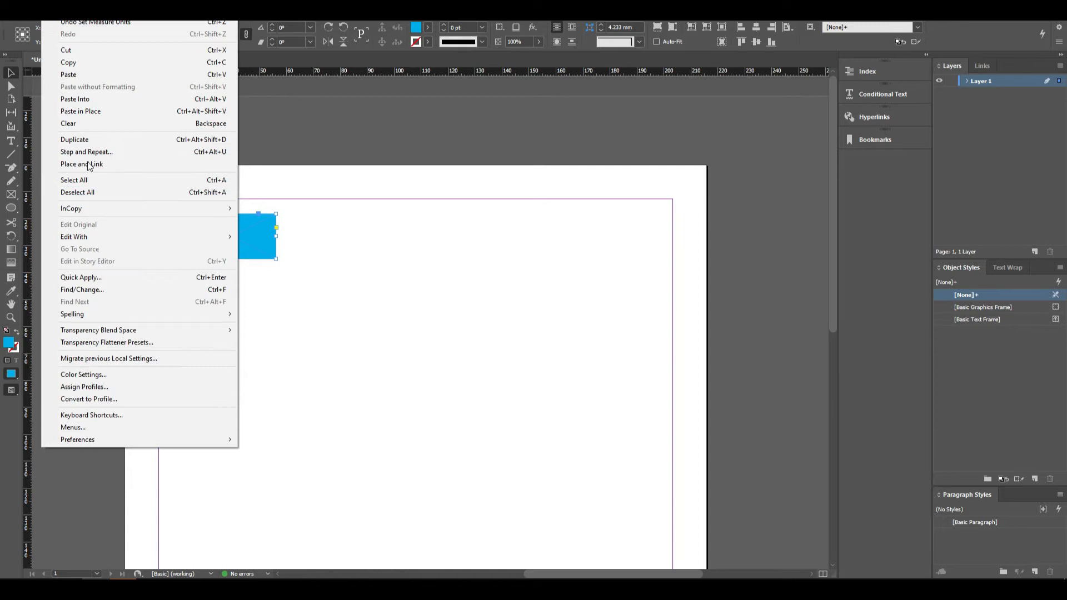
left_click(86, 151)
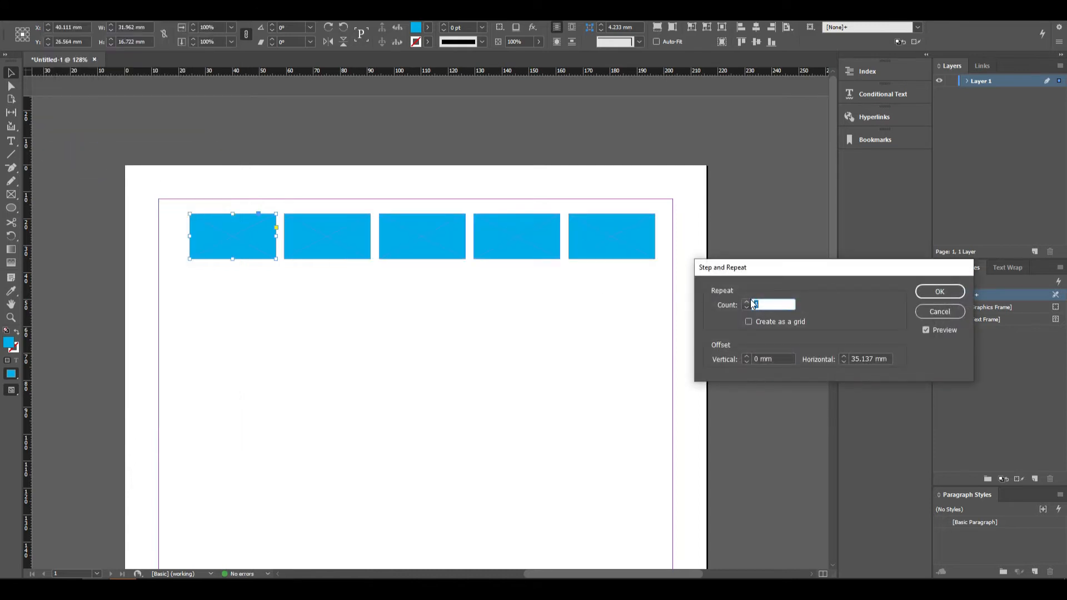
type("0")
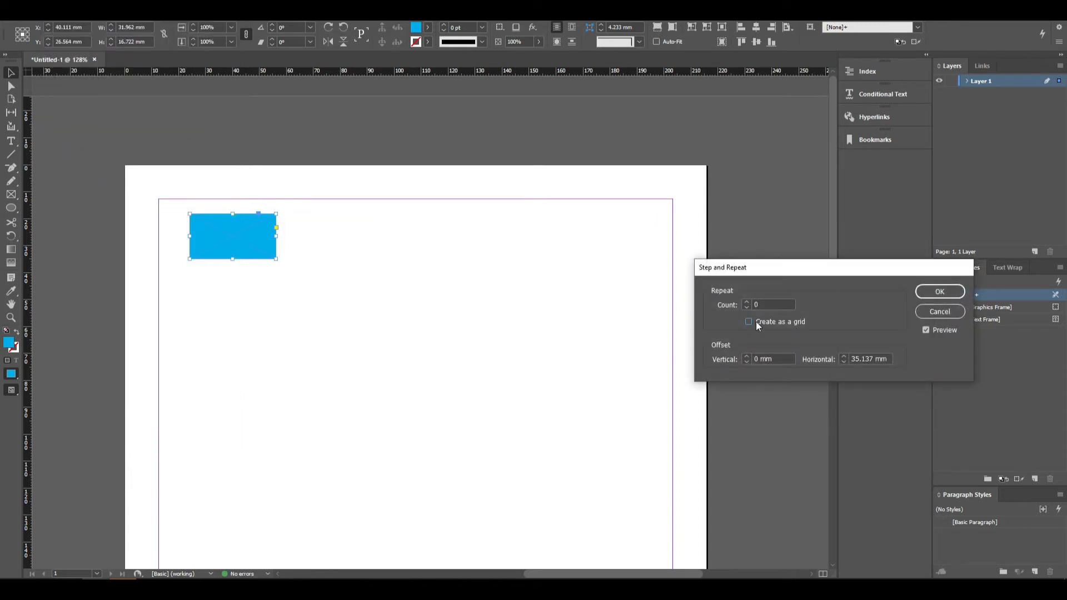
left_click(756, 322)
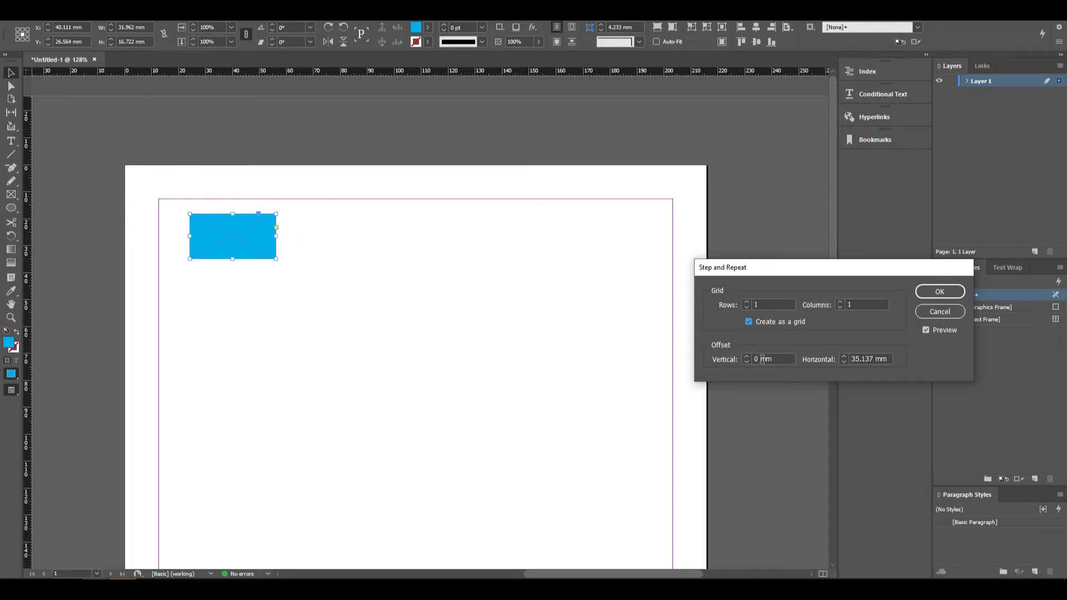
Set the grid offsets to 40 mm vertical and 20 mm horizontal.
left_click_drag(780, 360, 684, 356)
type("31.40")
key("Tab")
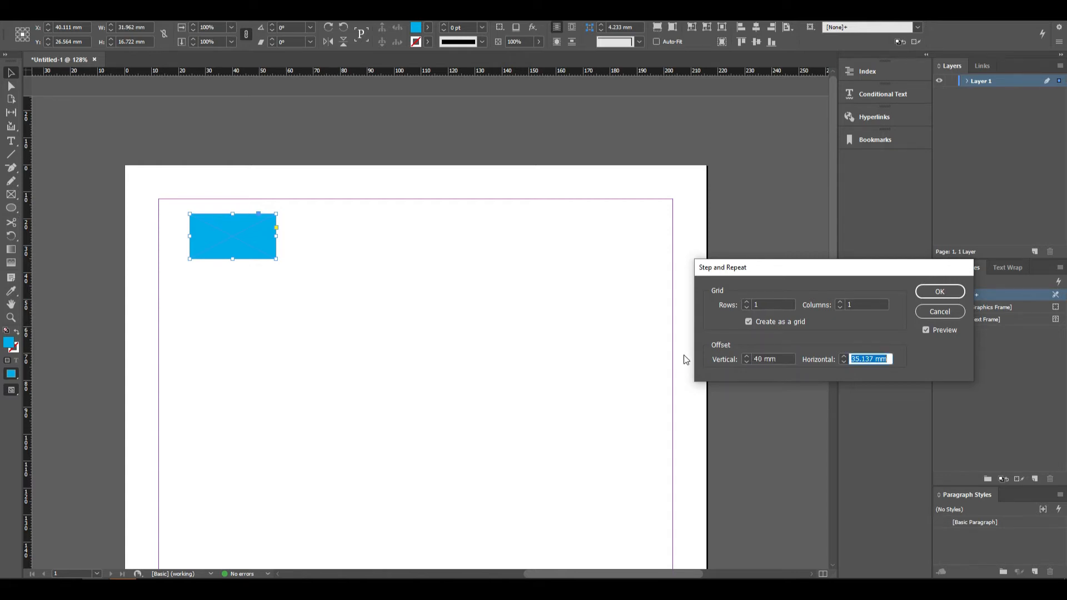
type("20")
key("Tab")
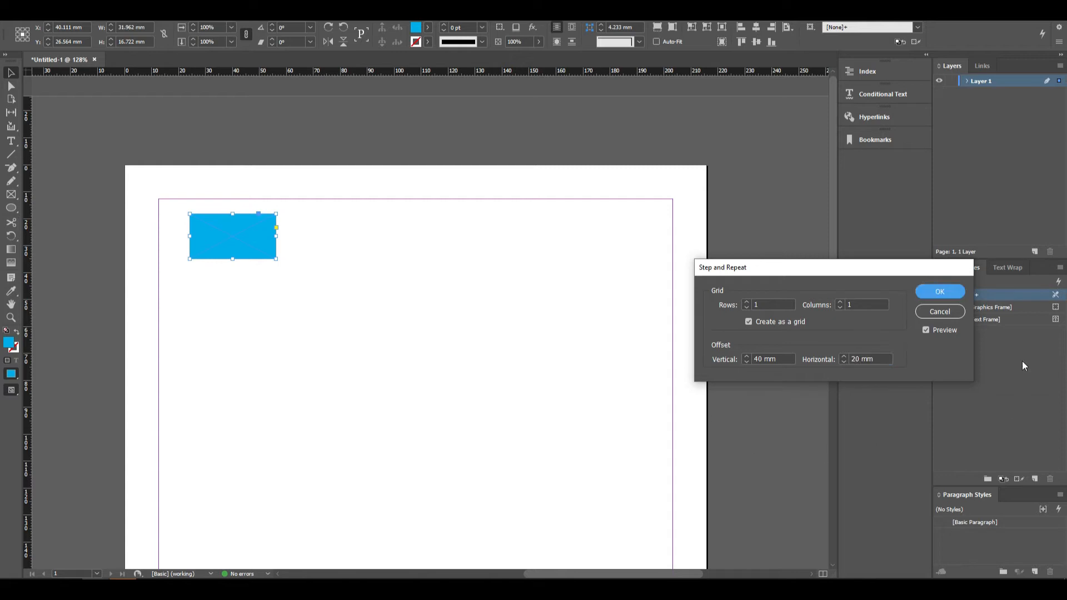
Set the Step and Repeat grid to 2 rows and 2 columns.
left_click(747, 301)
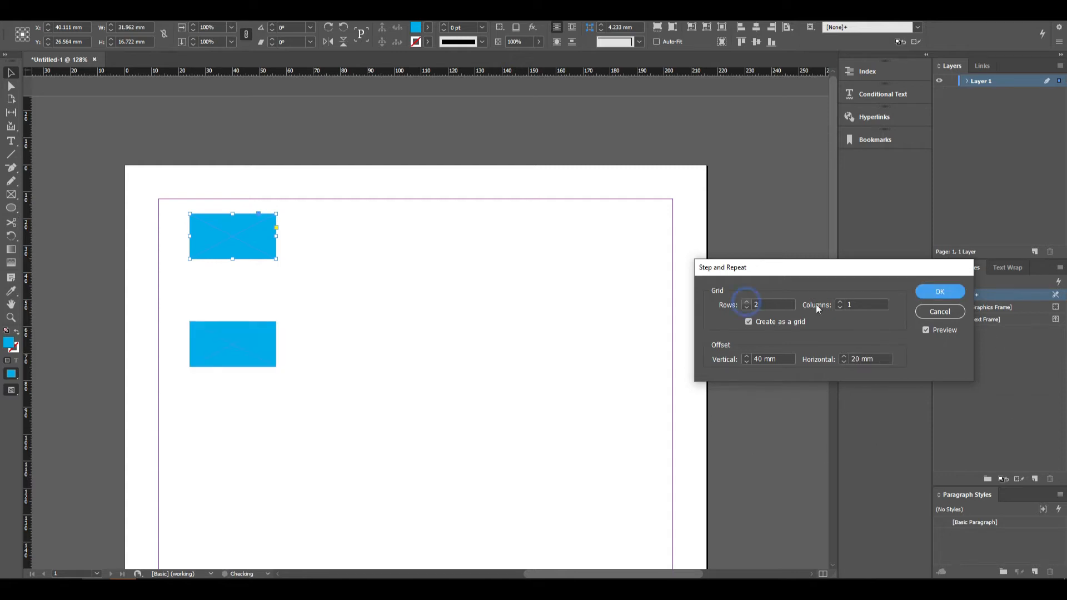
left_click(839, 302)
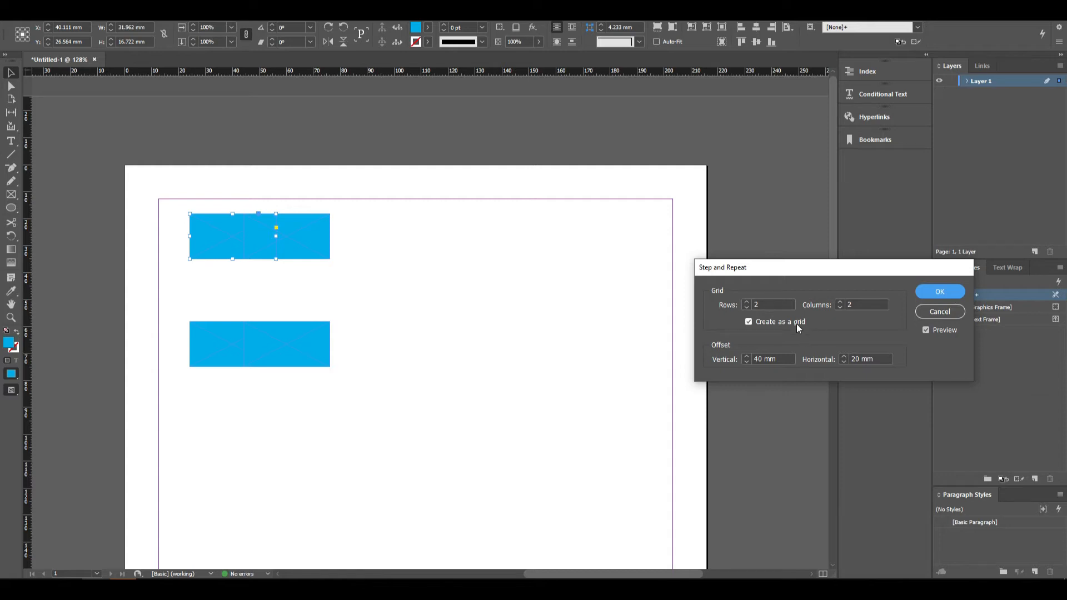
Change the grid offsets to 20 mm vertical and 40 mm horizontal.
left_click_drag(781, 359, 708, 364)
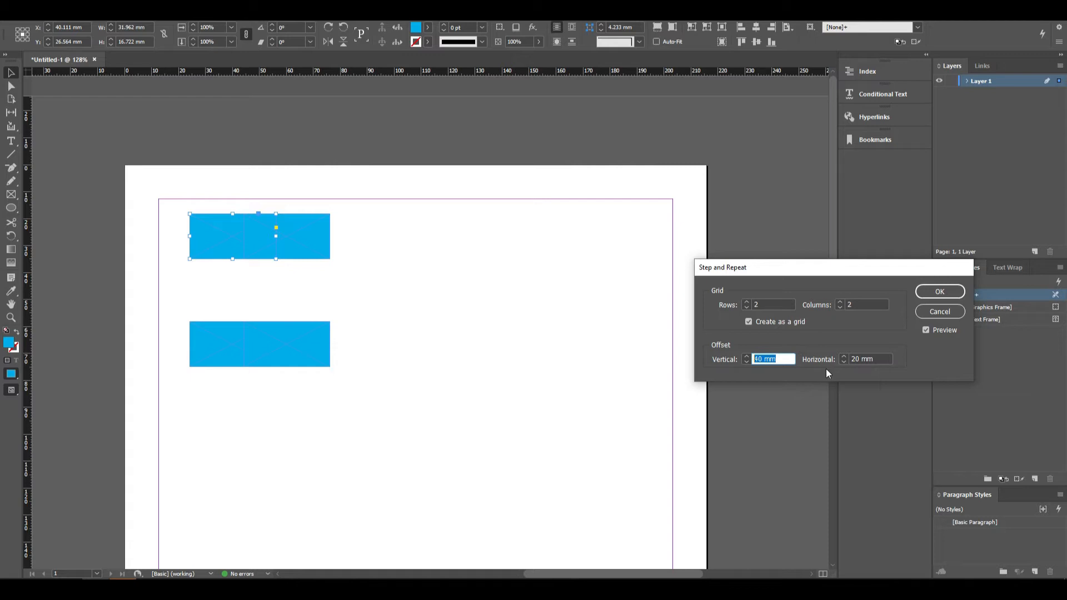
type("20")
key("Tab")
type("40")
key("Tab")
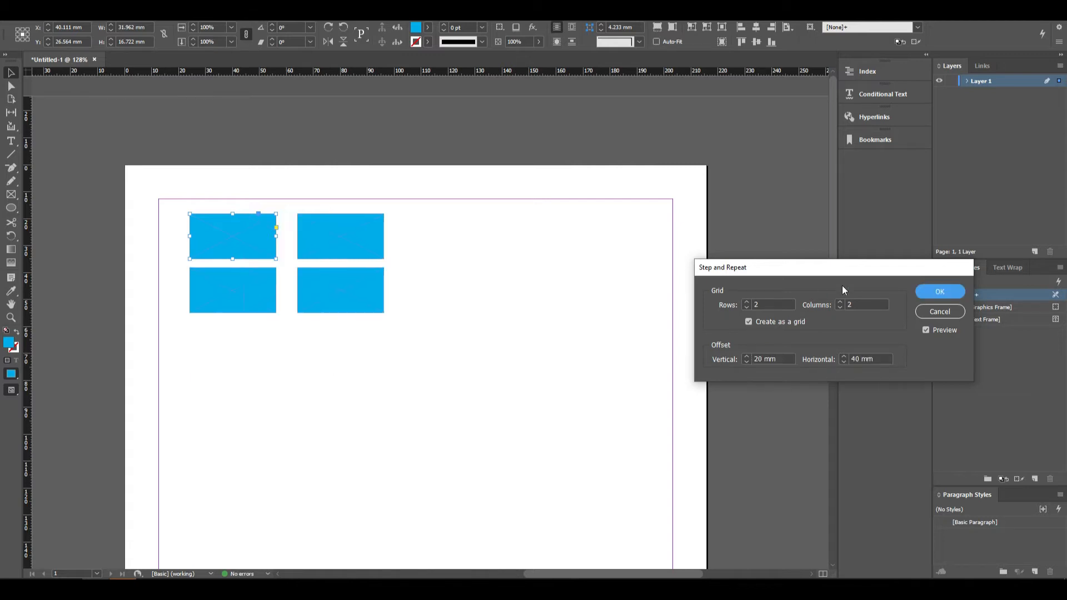
Set the Step and Repeat grid to 5 rows and 5 columns.
left_click(745, 303)
left_click(745, 302)
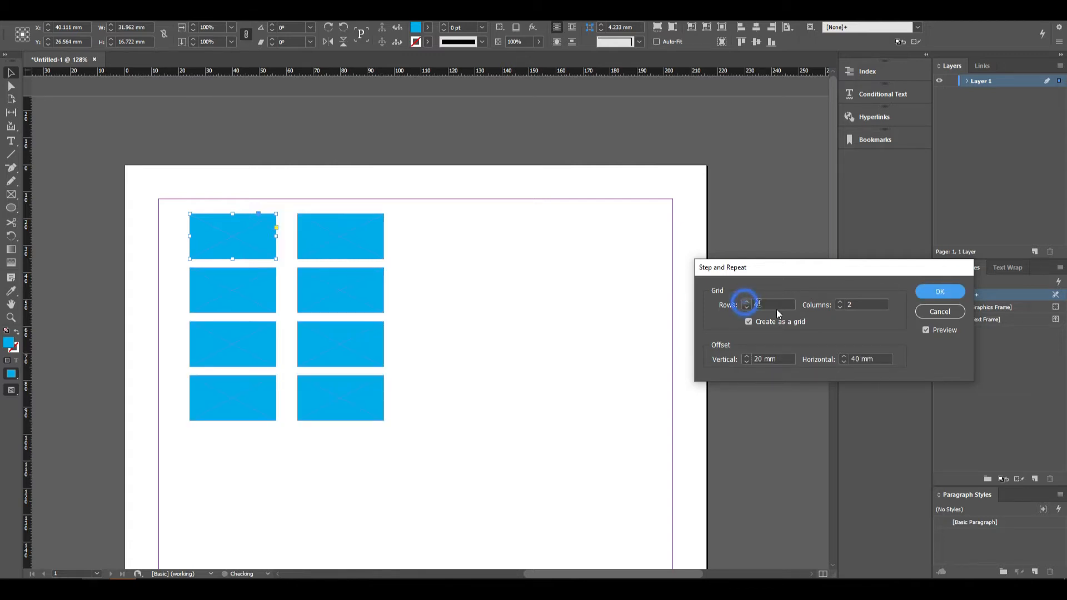
left_click_drag(774, 306, 627, 300)
key("Tab")
type("4")
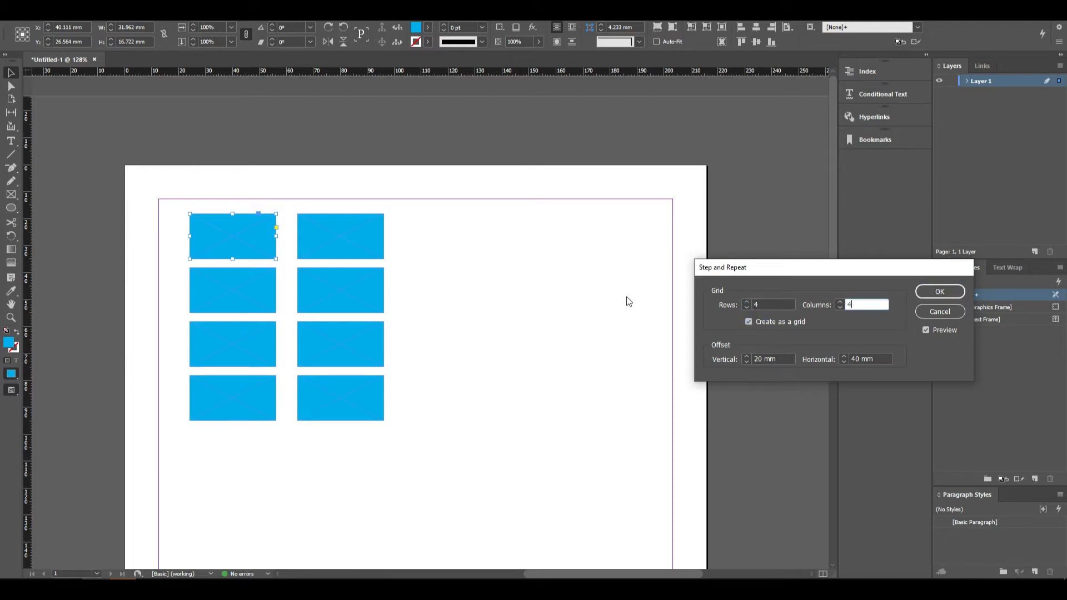
key("shift+Tab")
type("5")
key("Tab")
type("5")
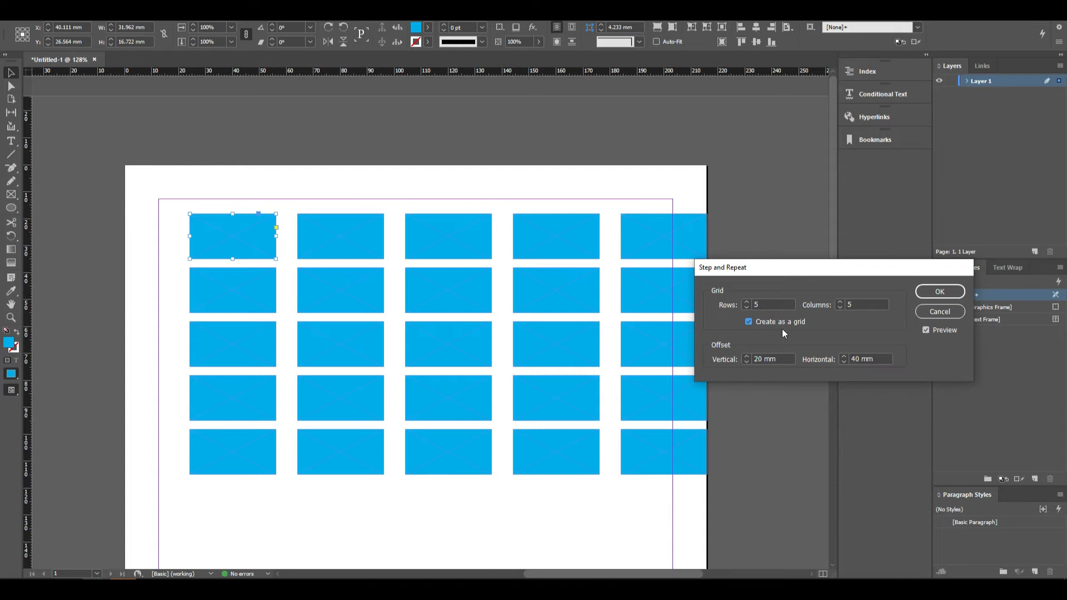
Turn off creating the copies as a grid and set the vertical and horizontal offsets to 0 mm.
left_click(759, 325)
key("Tab")
type("0")
key("Tab")
type("0")
key("shift+Tab")
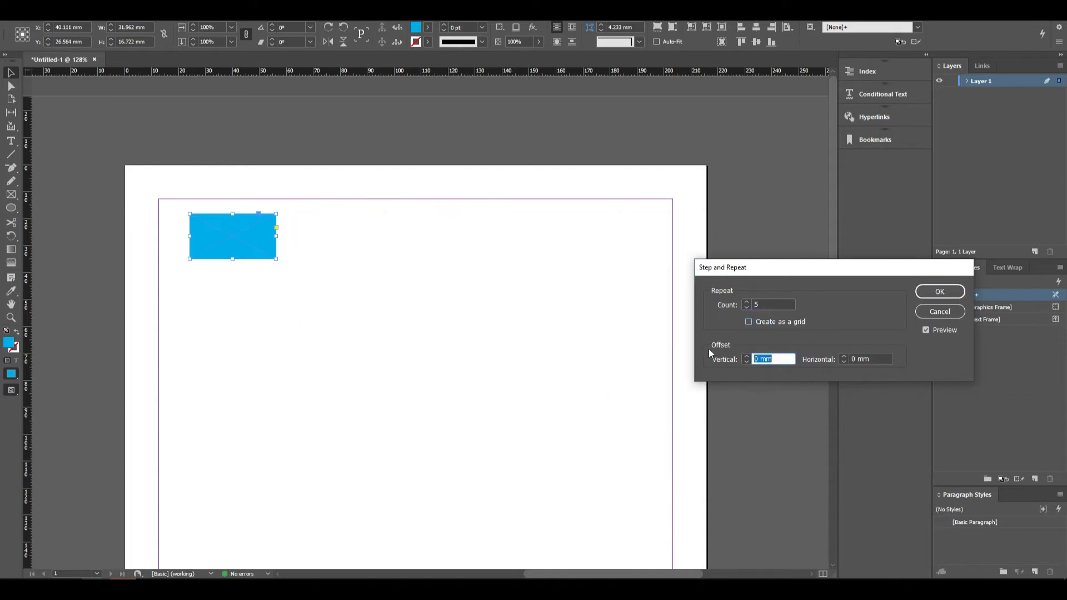
type("0")
key("Tab")
key("shift+Tab")
type("0")
key("Tab")
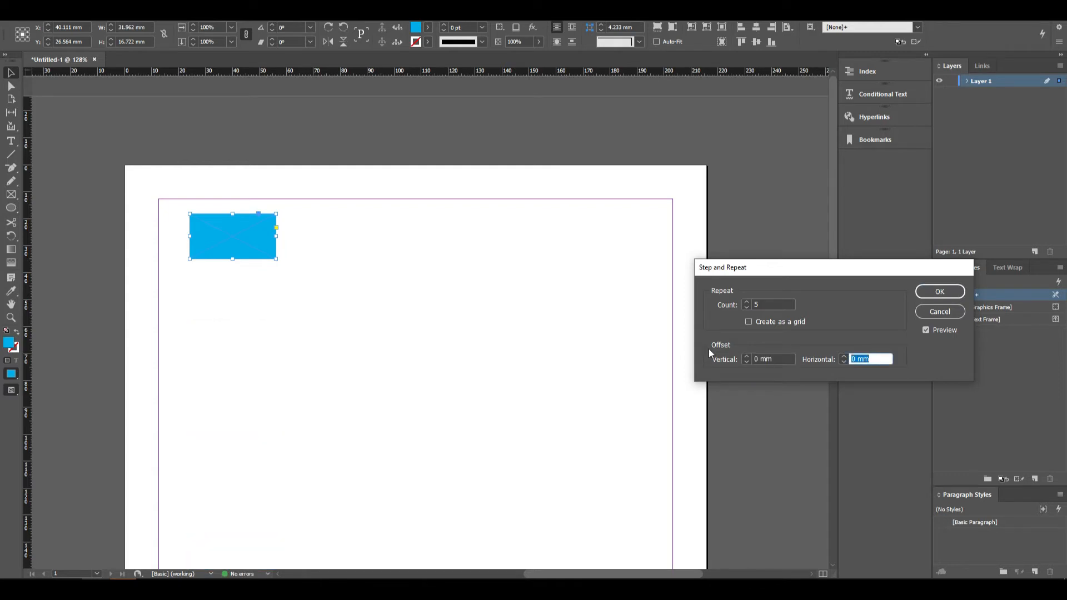
Preview the repeated rectangles with a 40 mm horizontal offset and cancel Step and Repeat.
type("40")
key("Tab")
key("shift+Tab")
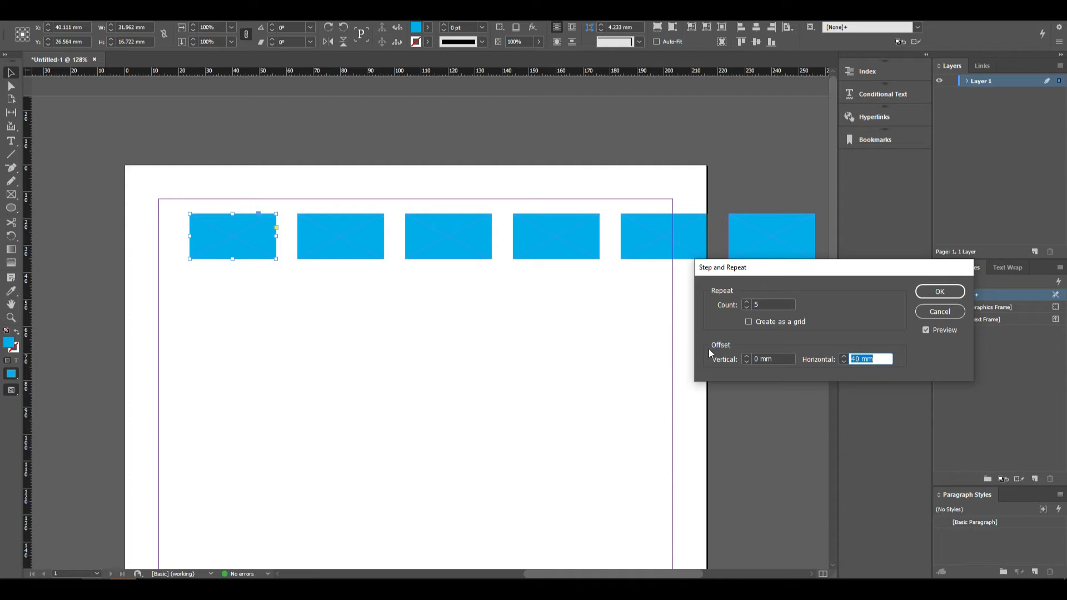
left_click(940, 311)
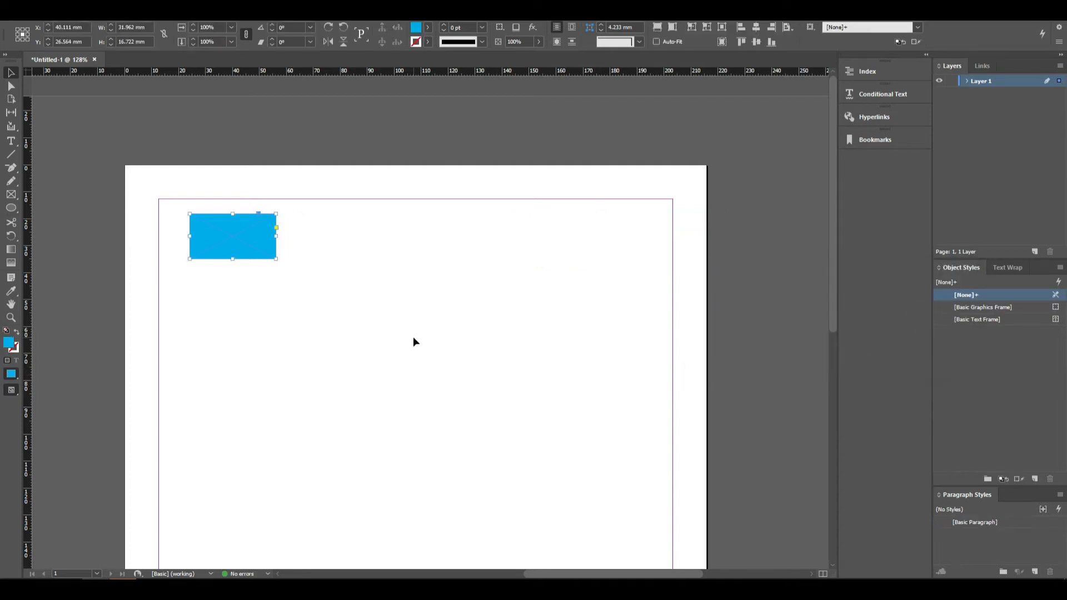
Delete the cyan rectangle from the page.
key("Delete")
scroll(394, 315, "down", 4)
scroll(395, 314, "down", 2)
scroll(394, 314, "down", 5)
key("ctrl+minus")
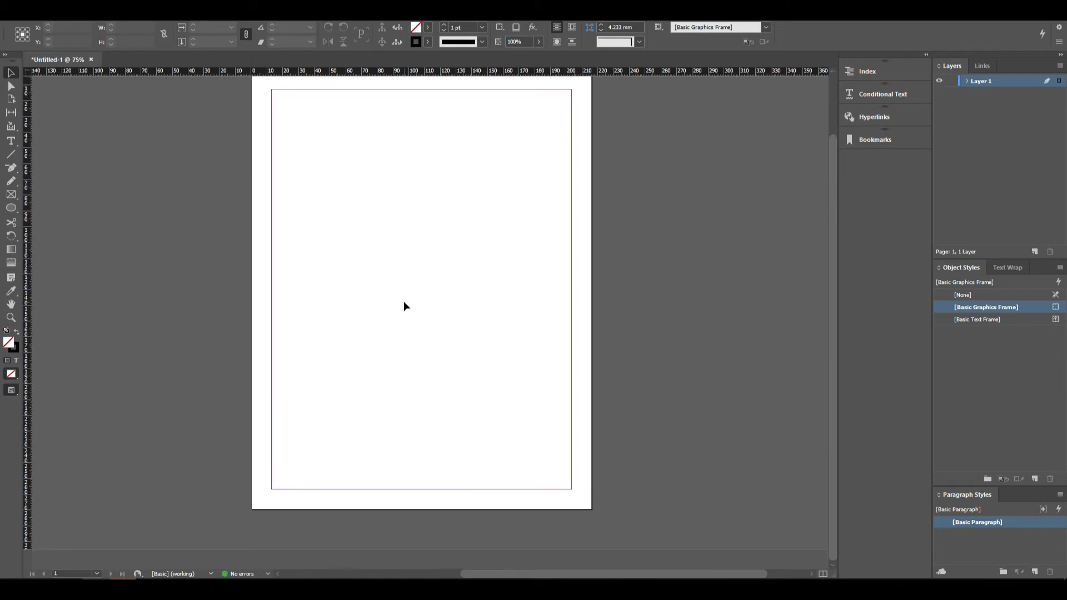
Change the document's page size to 18 in wide and 12 in high.
key("ctrl+alt+p")
left_click(205, 207)
left_click(205, 208)
left_click(174, 226)
key("Tab")
key("shift+Tab")
type("18")
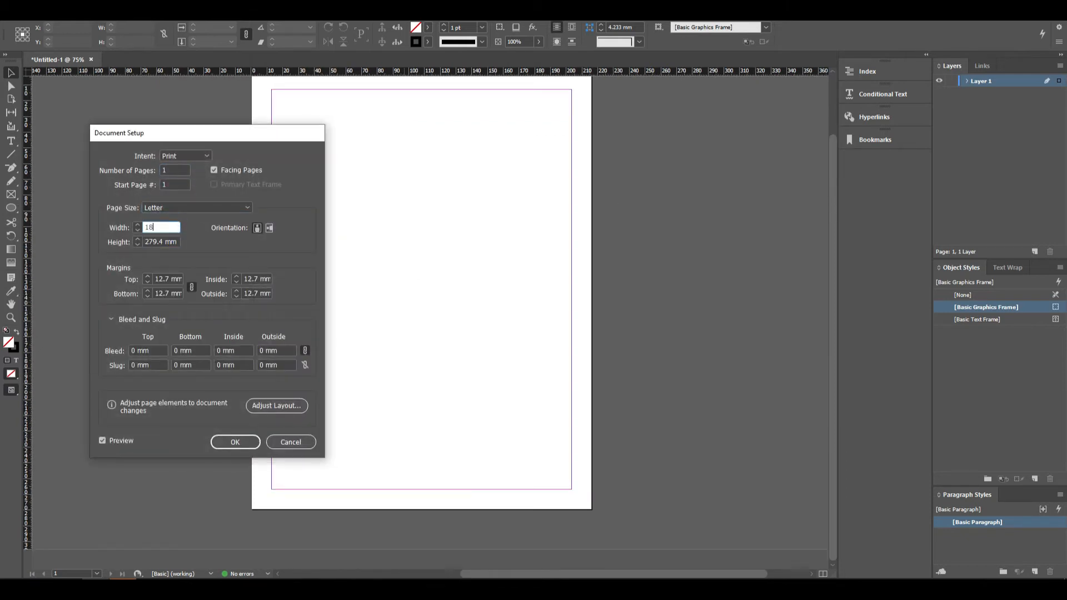
key("Tab")
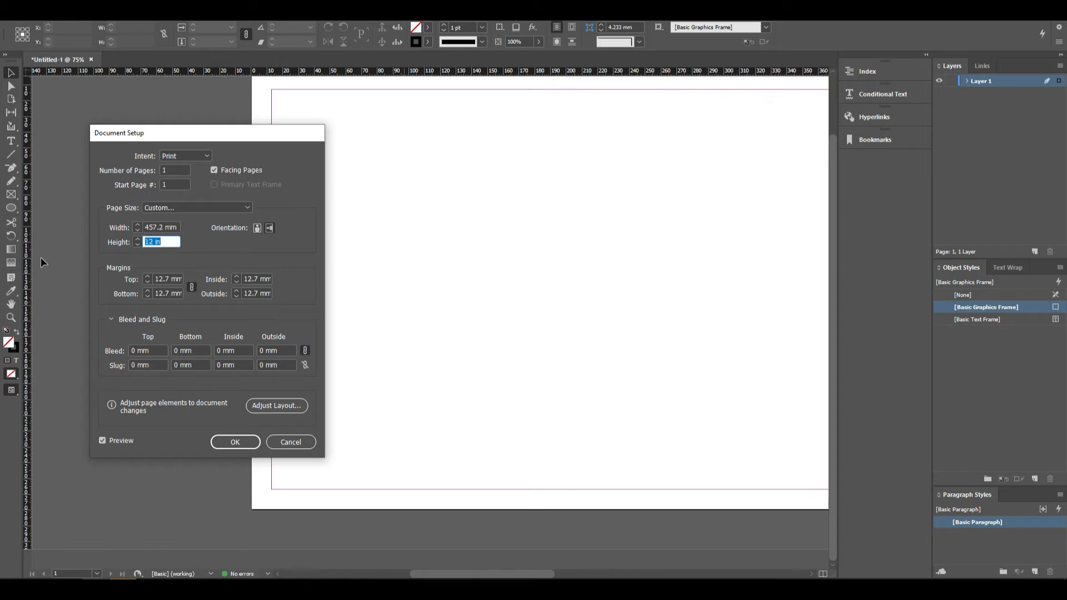
key("Return")
Place the JV Power Tech business card file on the page and move it into the upper-left margin corner.
key("ctrl+minus")
key("ctrl+minus")
scroll(531, 327, "up", 3)
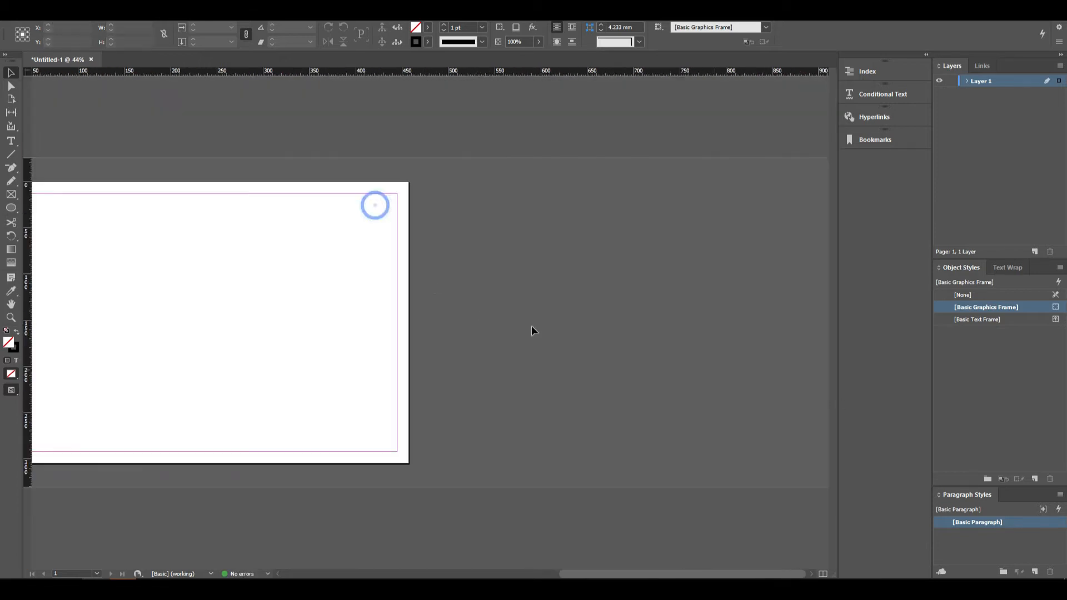
key("ctrl+d")
left_click(550, 261)
scroll(608, 283, "down", 3)
left_click(483, 221)
double_click(482, 225)
left_click(211, 257)
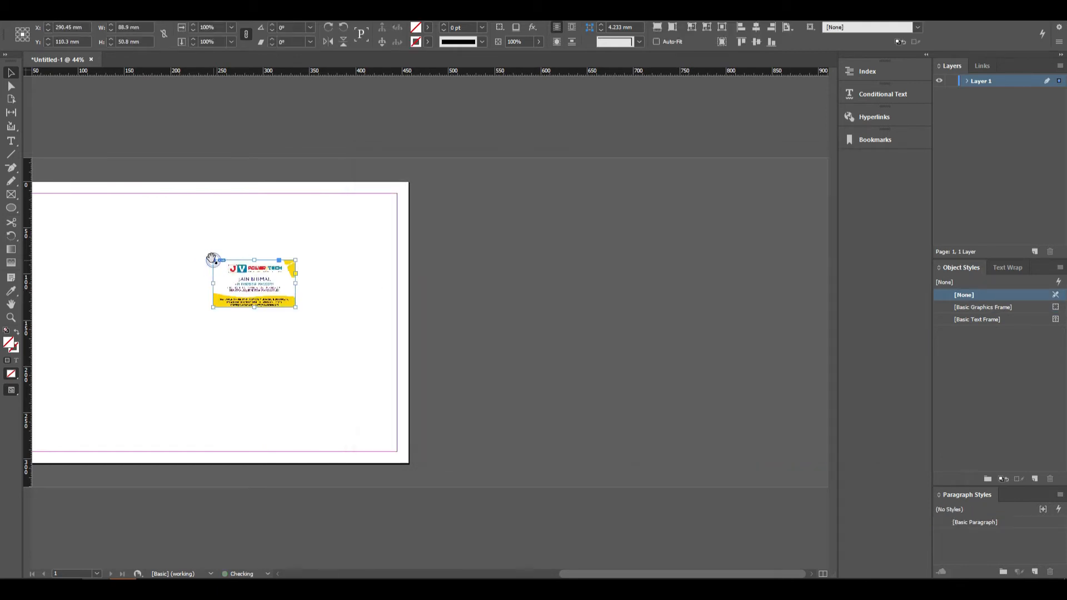
scroll(184, 249, "left", 5)
left_click_drag(556, 299, 340, 234)
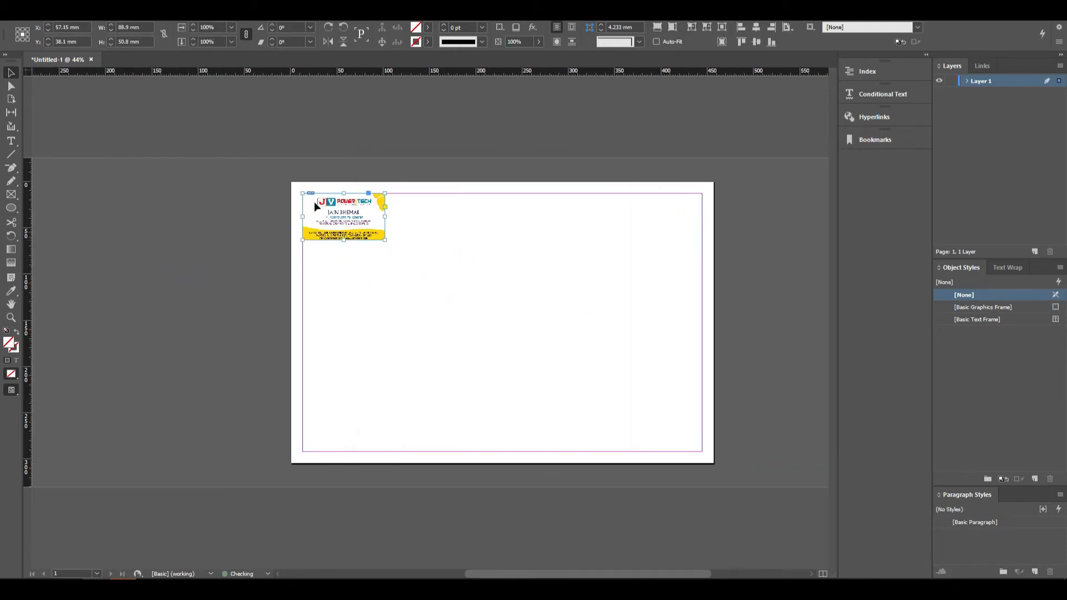
Start Step and Repeat on the placed business card and set the horizontal offset to 80 mm.
key("ctrl+space")
left_click_drag(282, 178, 509, 300)
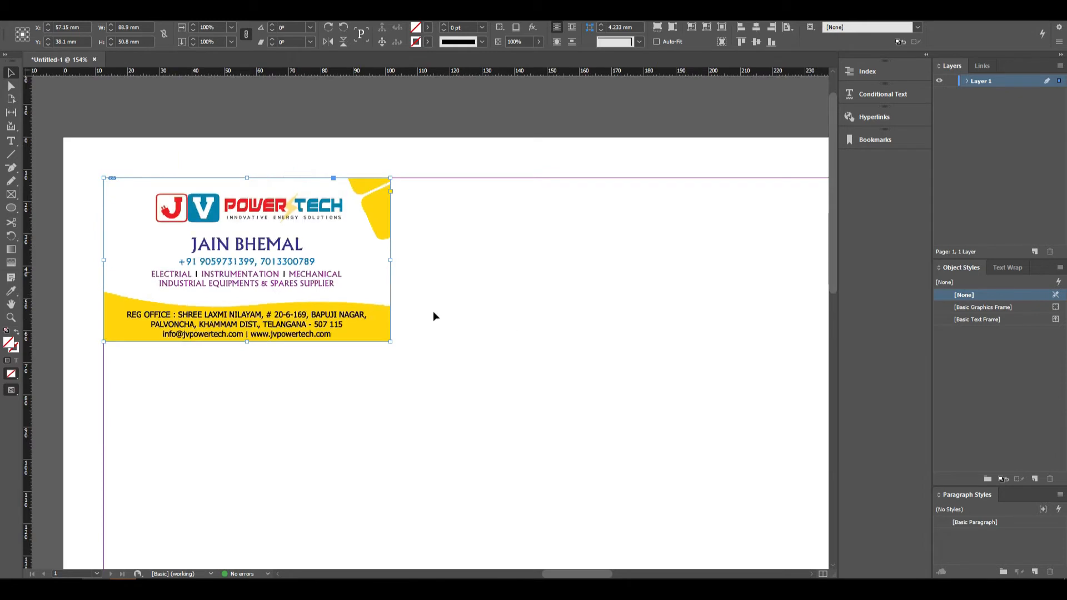
left_click(438, 336)
key("space")
left_click_drag(537, 338, 534, 336)
left_click(255, 230)
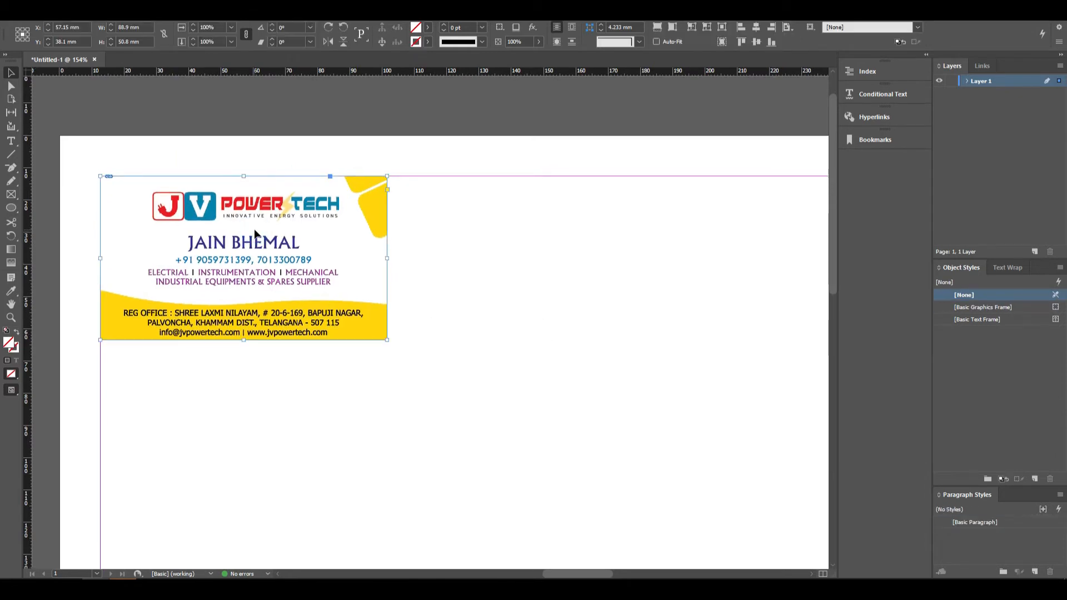
key("ctrl+0")
left_click(100, 20)
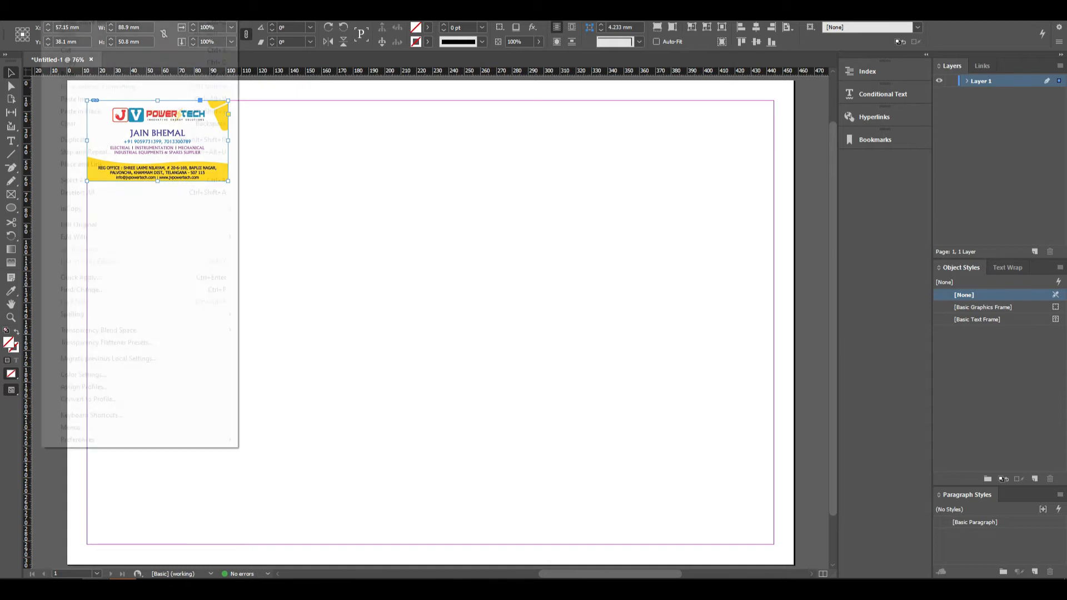
left_click(96, 149)
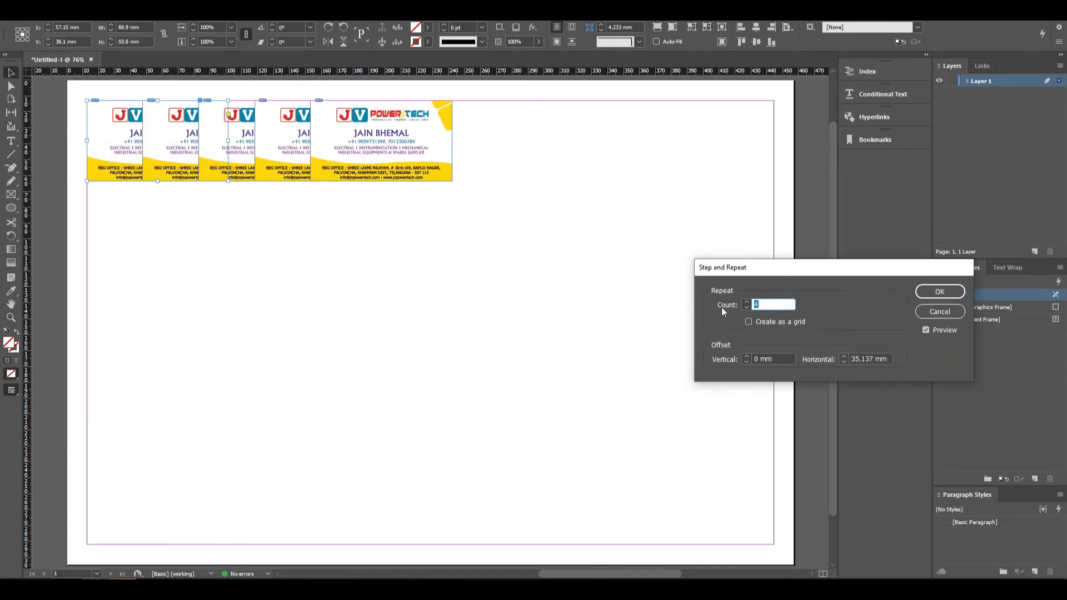
key("Tab")
key("Tab")
type("80")
key("shift+Tab")
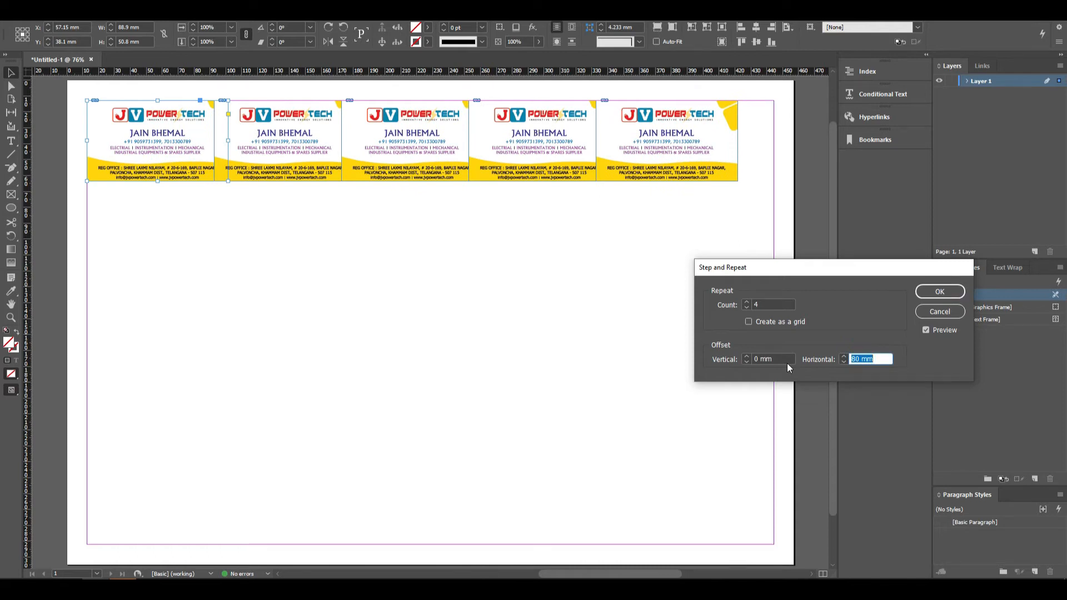
Increase the horizontal offset of the card copies through 85 mm and 87 mm to 90 mm.
type("85")
key("Tab")
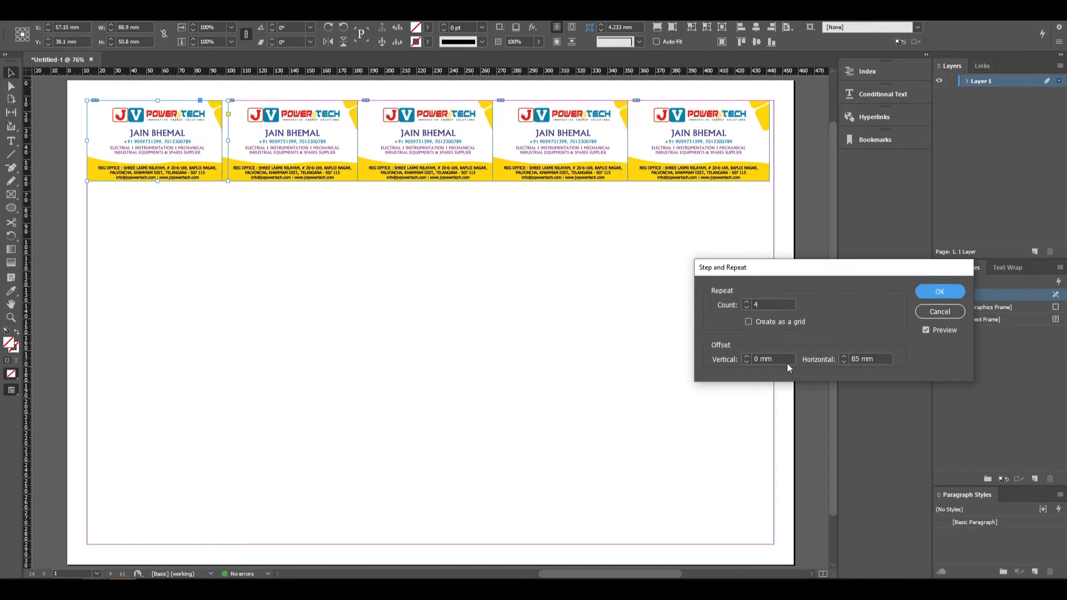
key("shift+Tab")
type("87")
key("Tab")
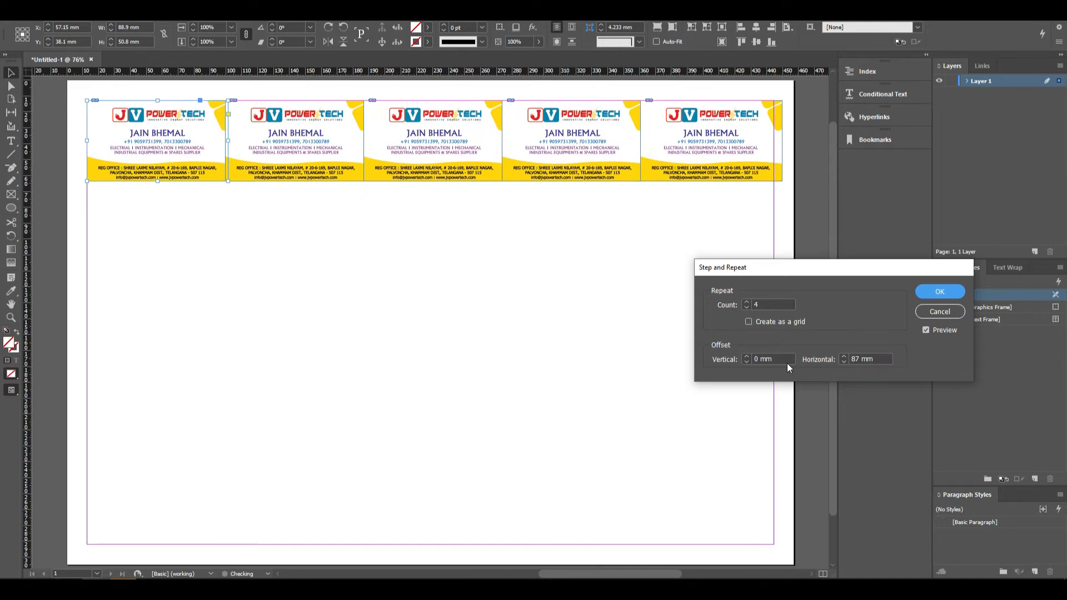
key("shift+Tab")
type("90")
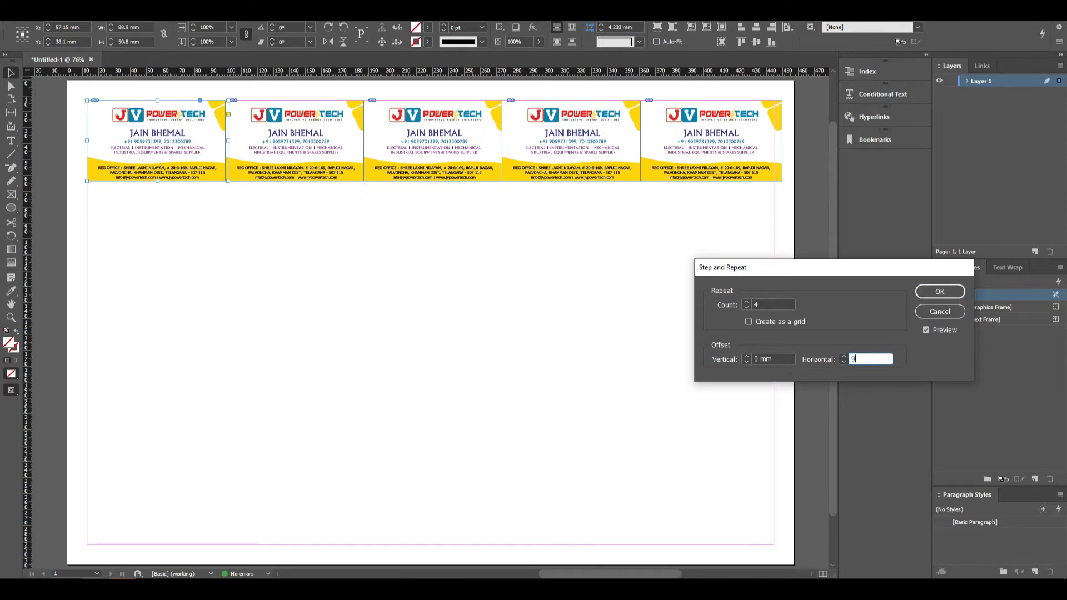
key("Tab")
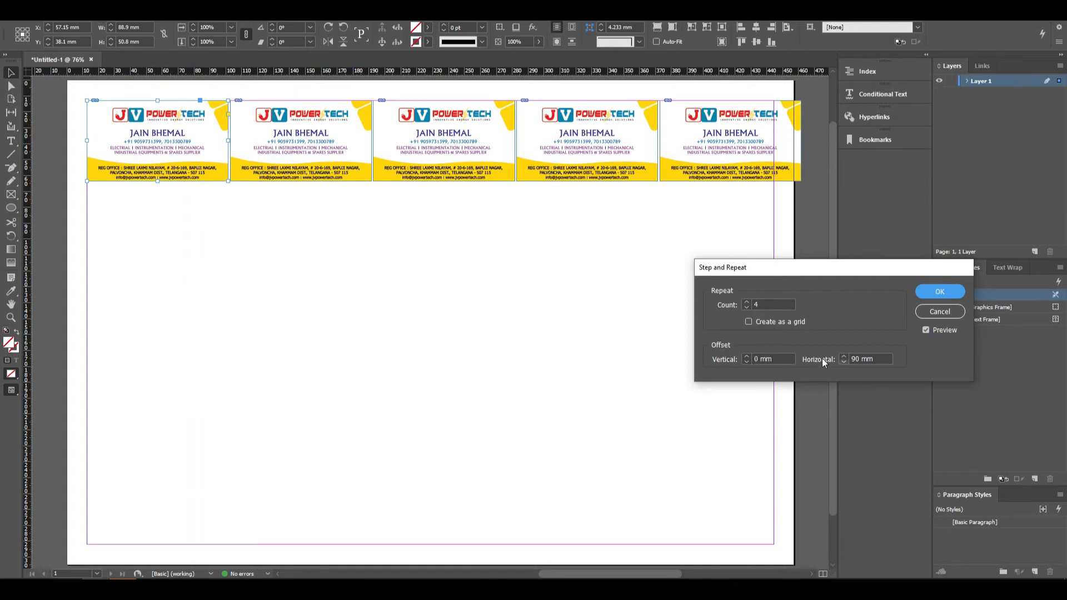
Set the vertical offset of the card copies to 50 mm.
left_click(777, 359)
type("50")
key("Tab")
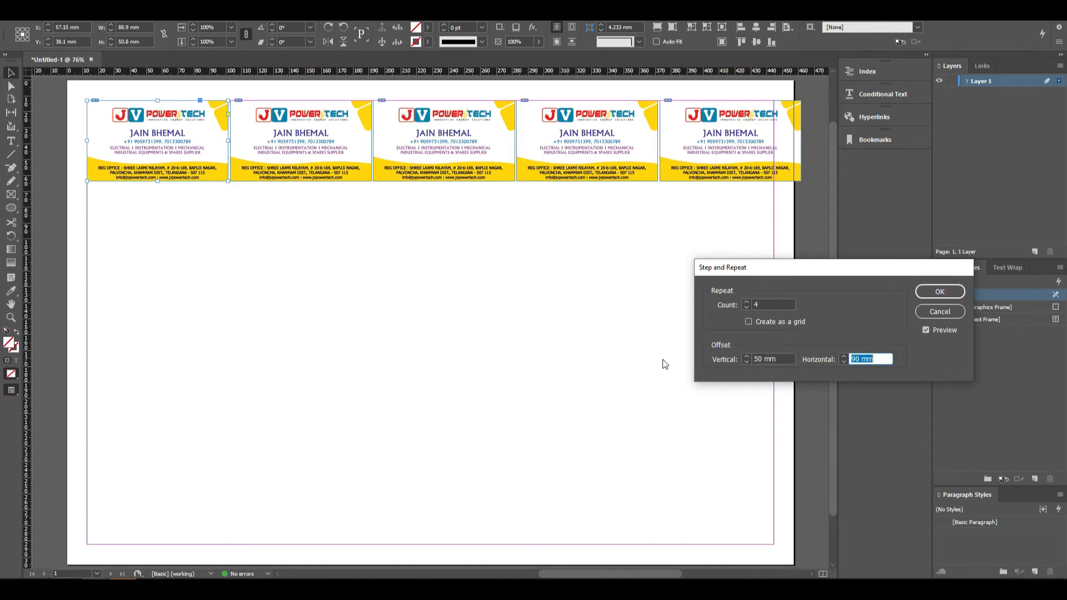
key("shift+Tab")
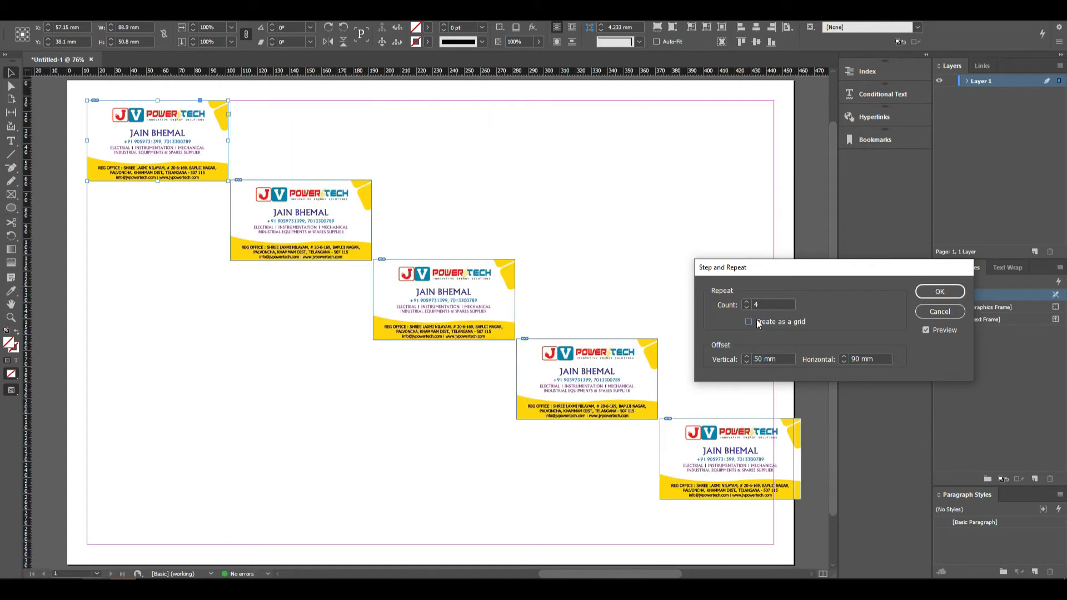
Enable creating the card copies as a grid and set the vertical offset to 55 mm.
left_click(754, 321)
key("Tab")
type("52")
key("Tab")
key("shift+Tab")
type("53")
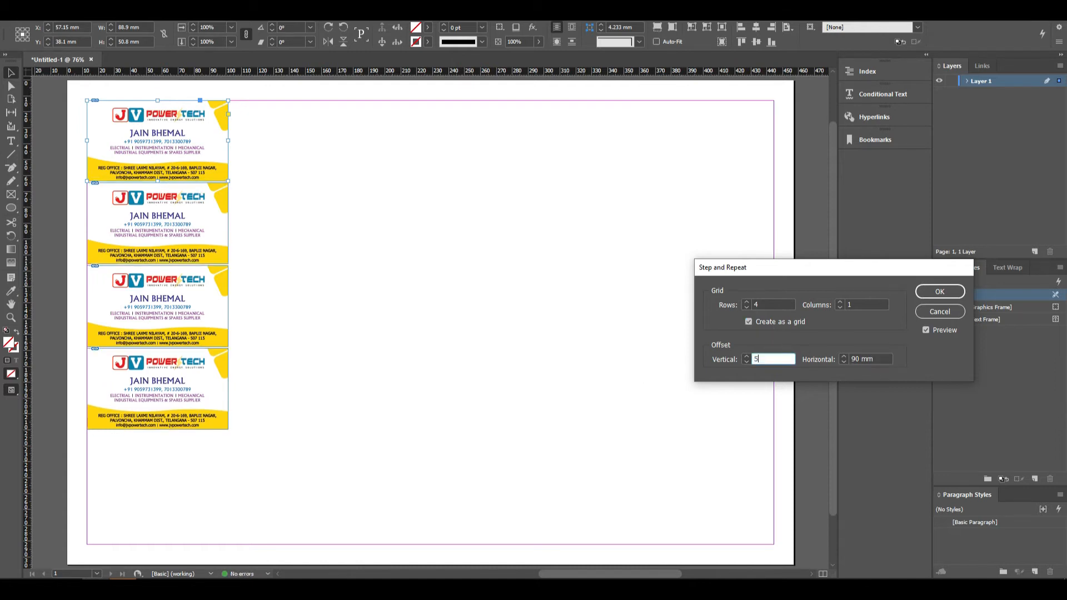
key("Tab")
key("shift+Tab")
type("55")
key("Tab")
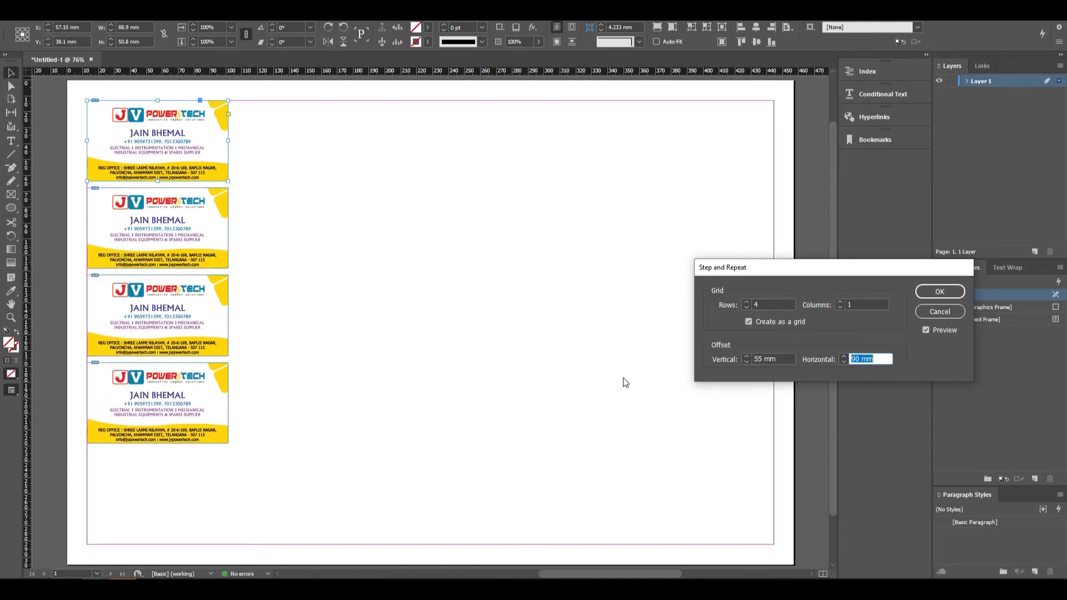
Set the card grid to 5 rows and 5 columns and create the copies.
double_click(786, 305)
type("5")
key("Tab")
type("5")
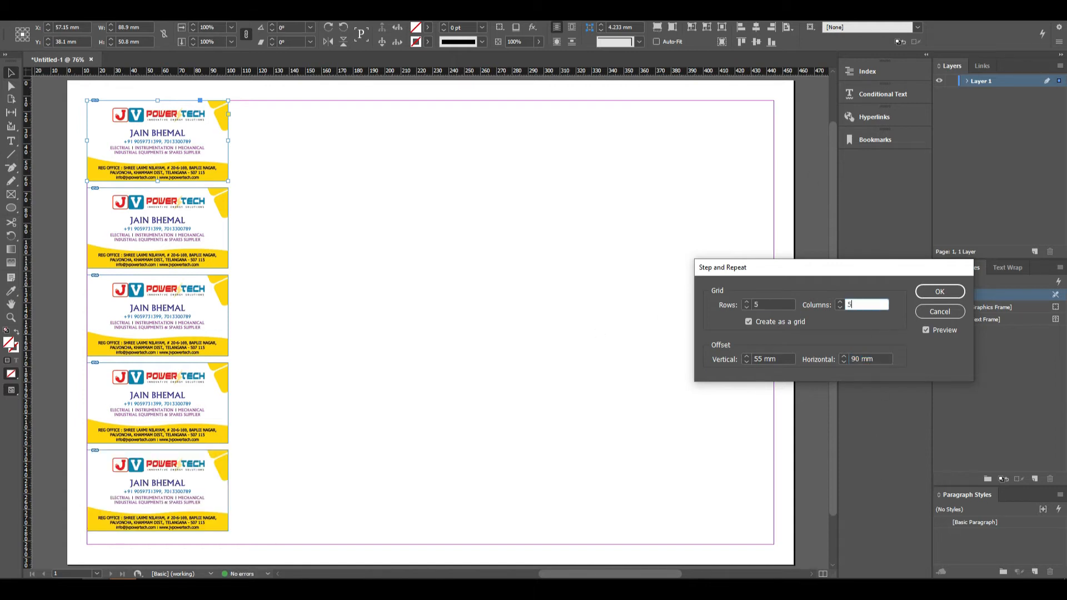
key("Tab")
key("shift+Tab")
type("4")
key("Tab")
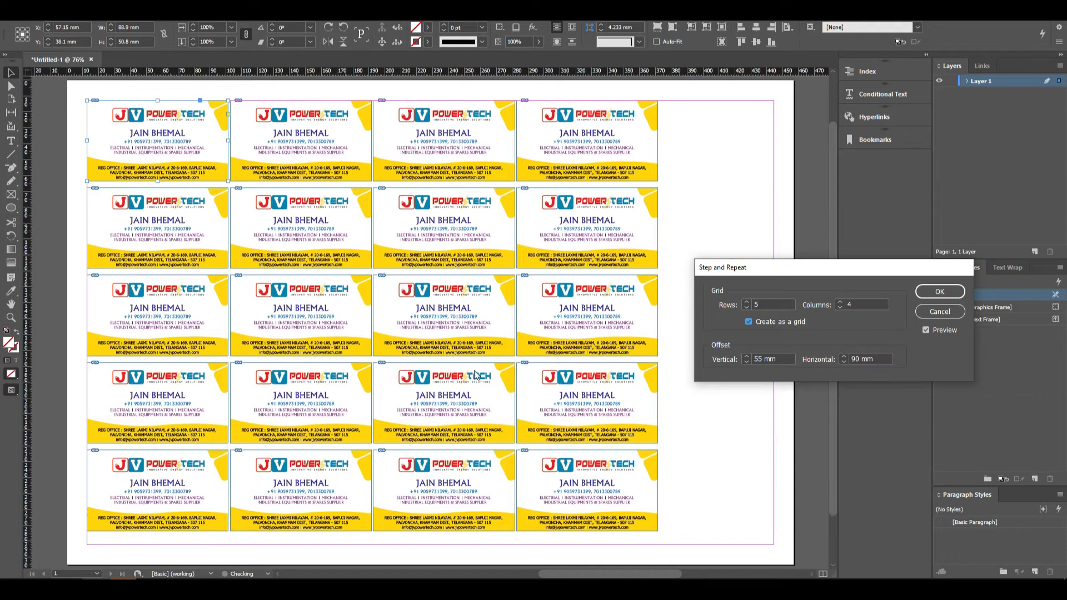
key("shift+Tab")
type("5")
key("Tab")
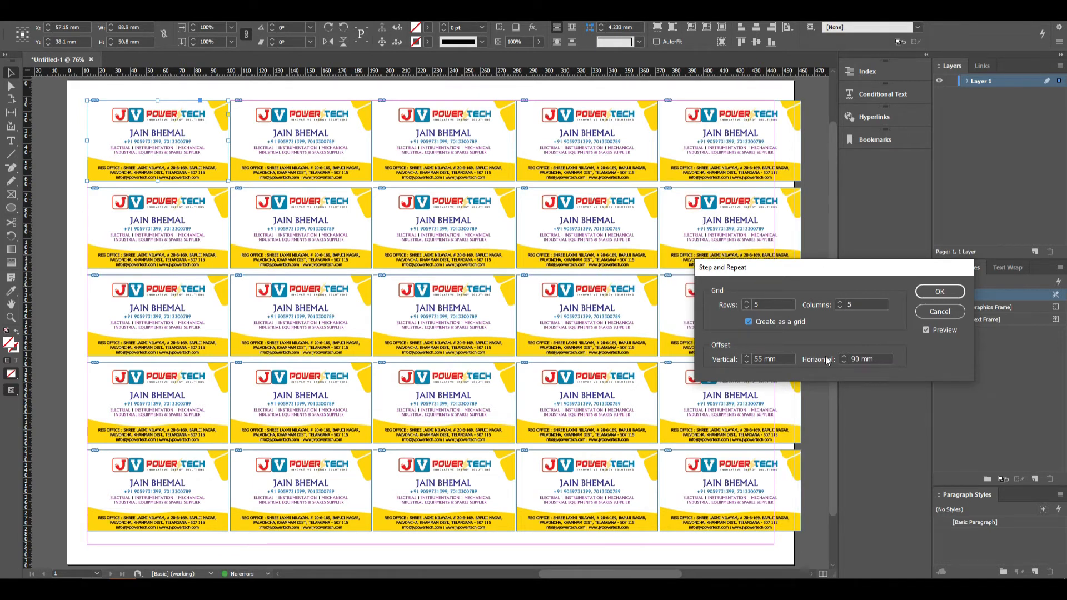
key("Return")
key("ctrl+minus")
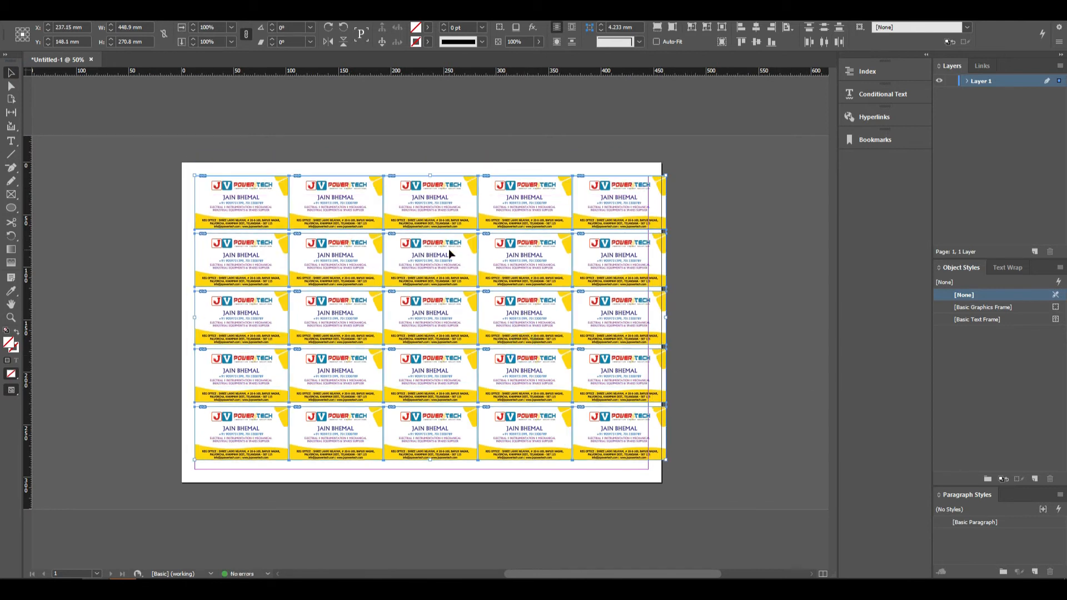
left_click(725, 448)
key("Delete")
left_click(31, 17)
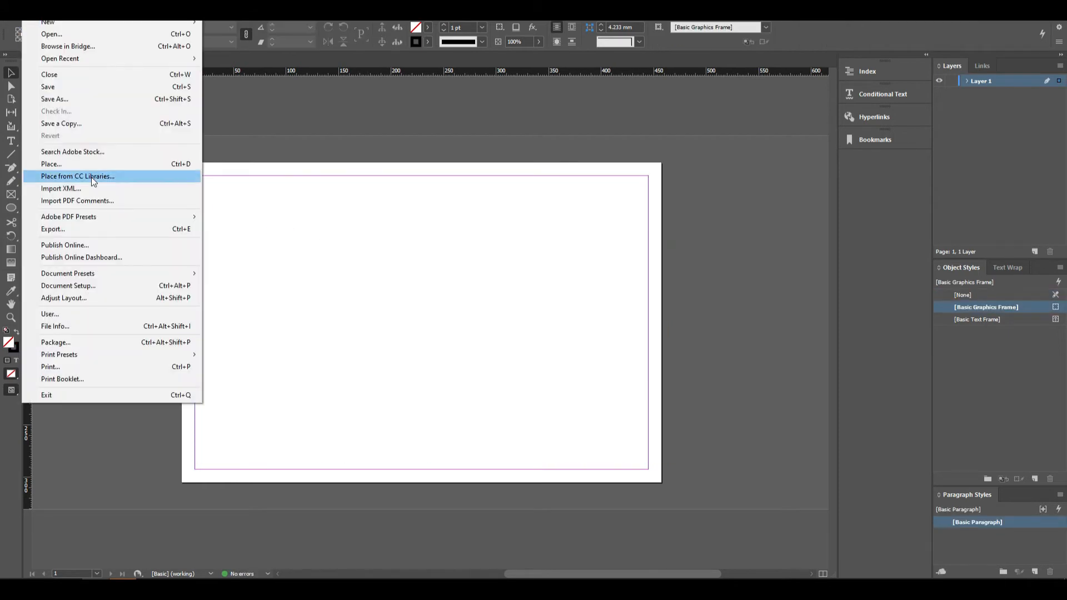
left_click(465, 305)
key("ctrl+z")
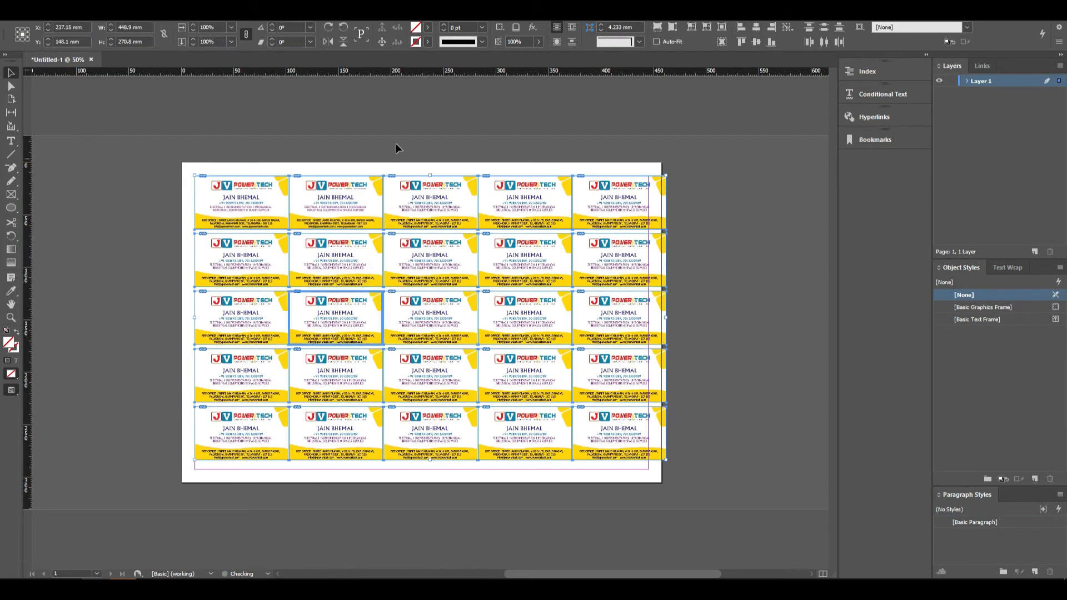
Delete all the business cards in the second to fifth columns.
left_click(396, 148)
left_click_drag(758, 492, 291, 161)
key("Delete")
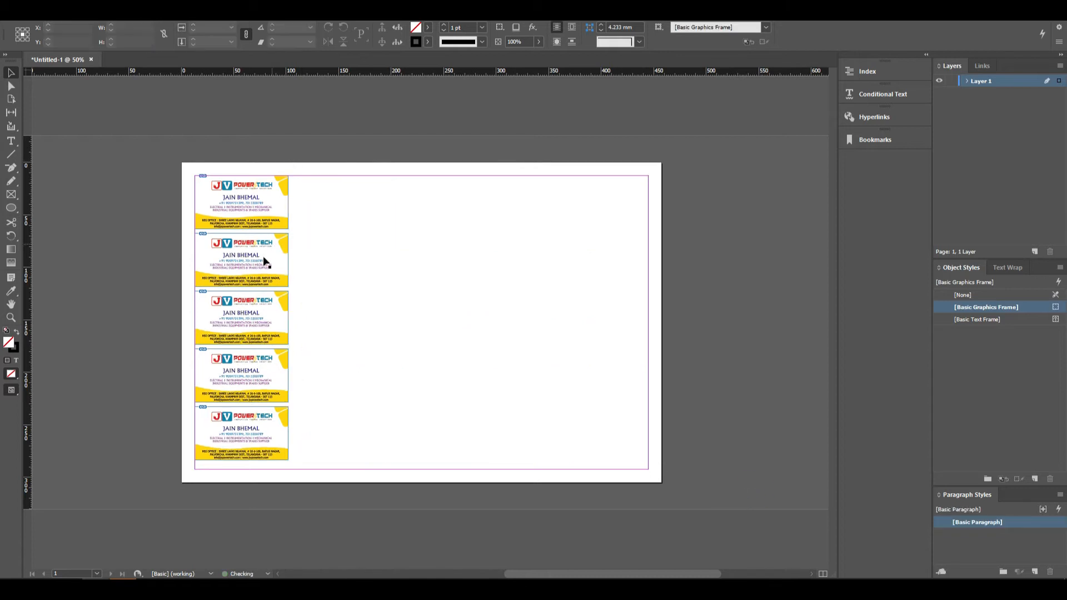
Remove the four business card copies below the first one, cutting the lowest copy.
left_click(265, 261)
key("Delete")
left_click(266, 319)
key("Delete")
left_click(269, 366)
key("Delete")
left_click(265, 423)
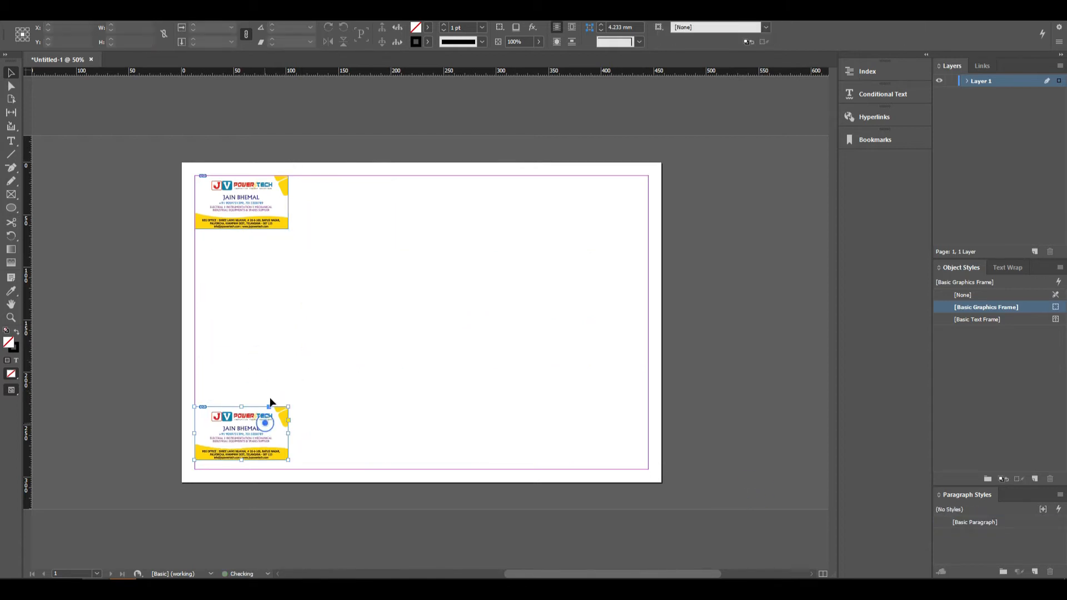
key("ctrl+x")
Use Place and Link on the business card to put a linked copy near the middle of the page.
left_click(230, 206)
left_click(50, 10)
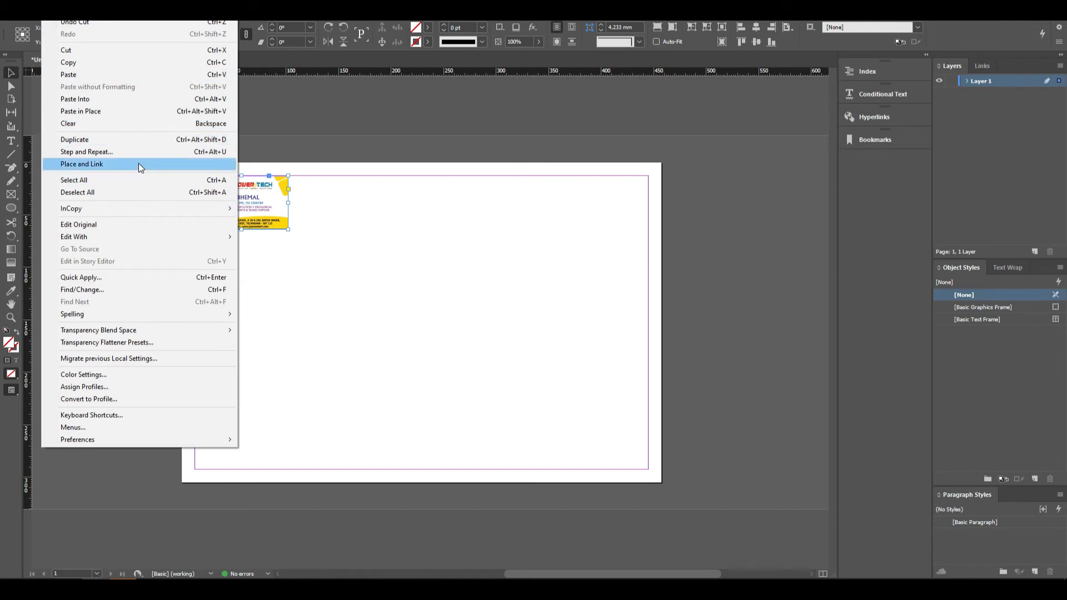
left_click(139, 164)
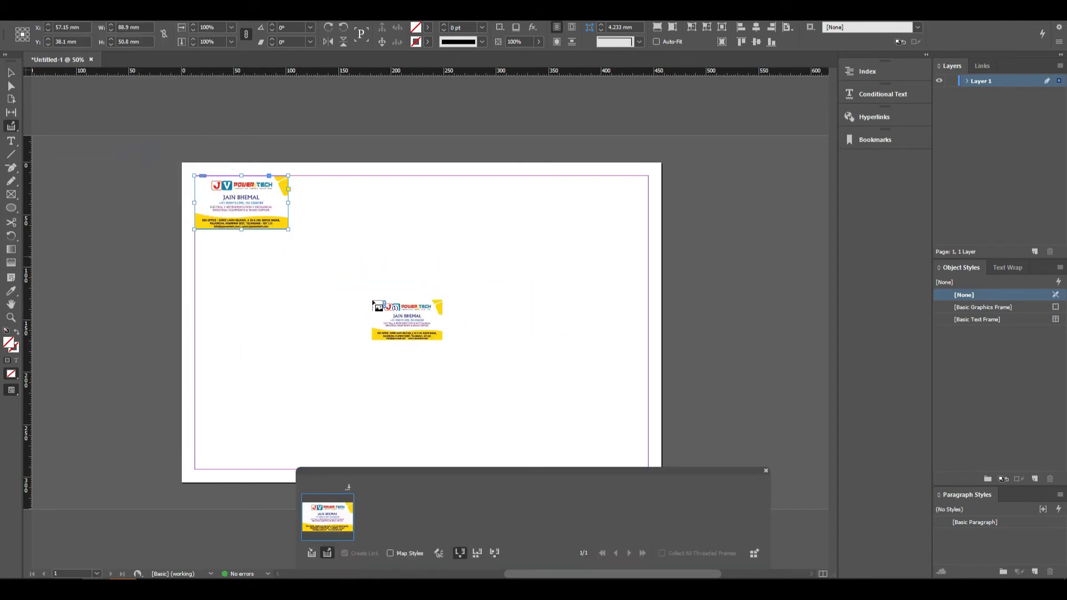
left_click(401, 290)
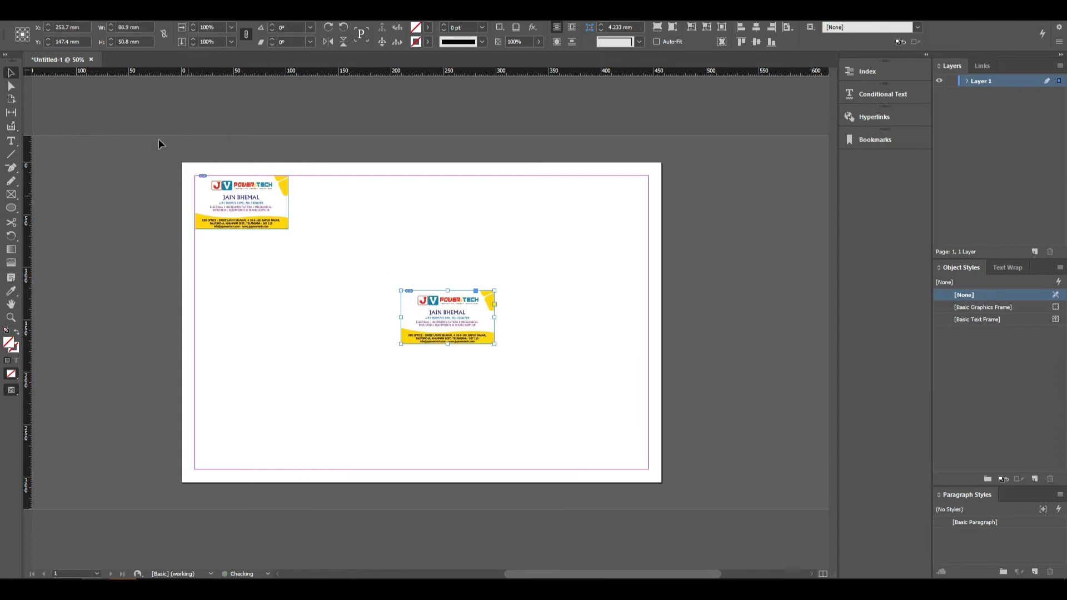
Delete the original business card in the page's upper-left corner and move the linked copy slightly down.
left_click(211, 182)
left_click(373, 217)
left_click(240, 203)
key("Delete")
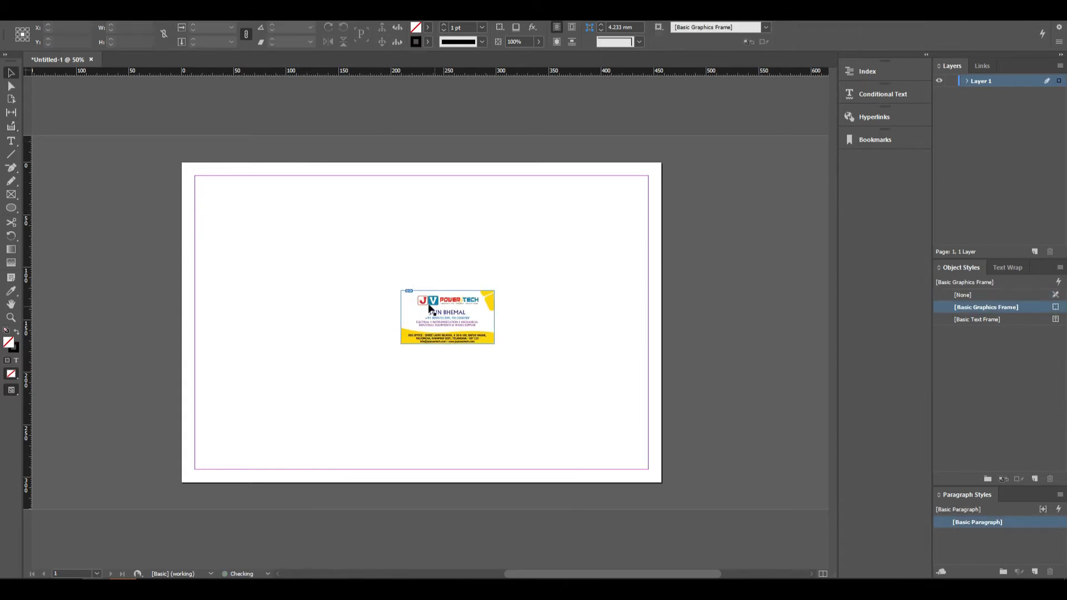
left_click_drag(429, 309, 433, 317)
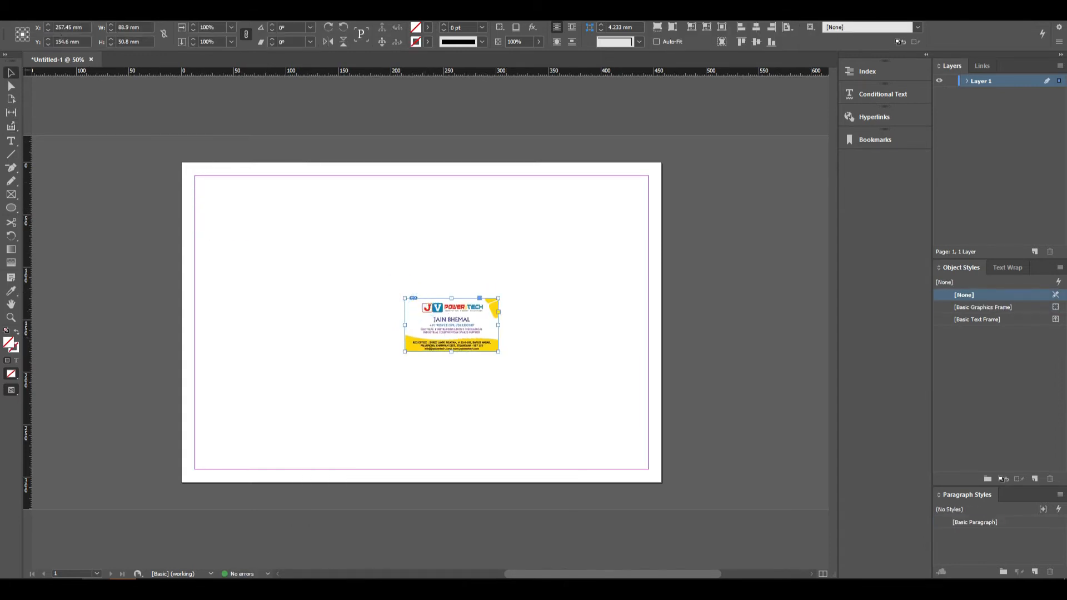
left_click(30, 11)
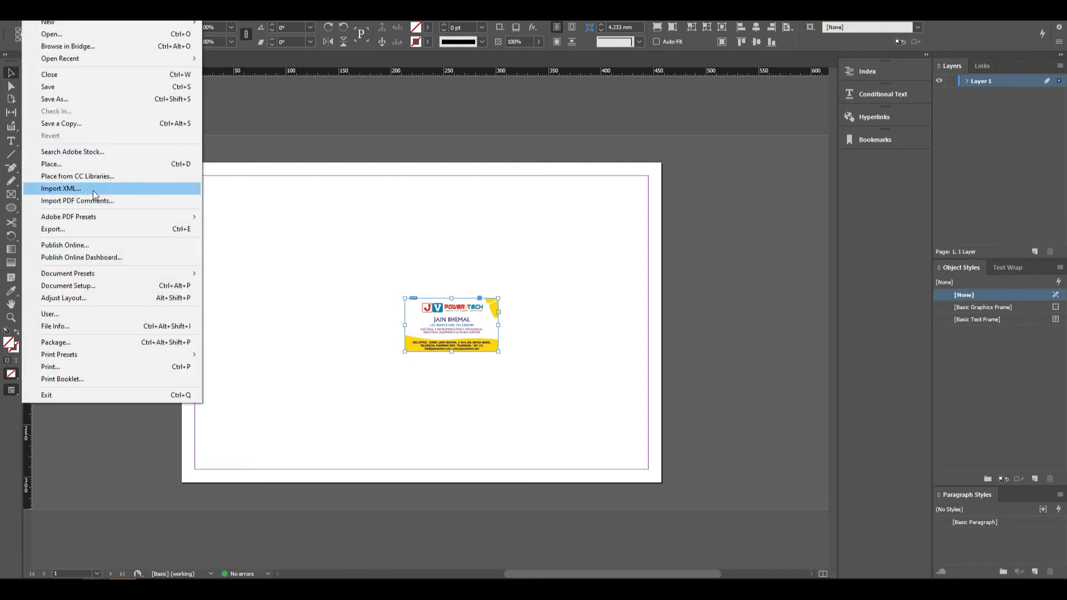
left_click(502, 242)
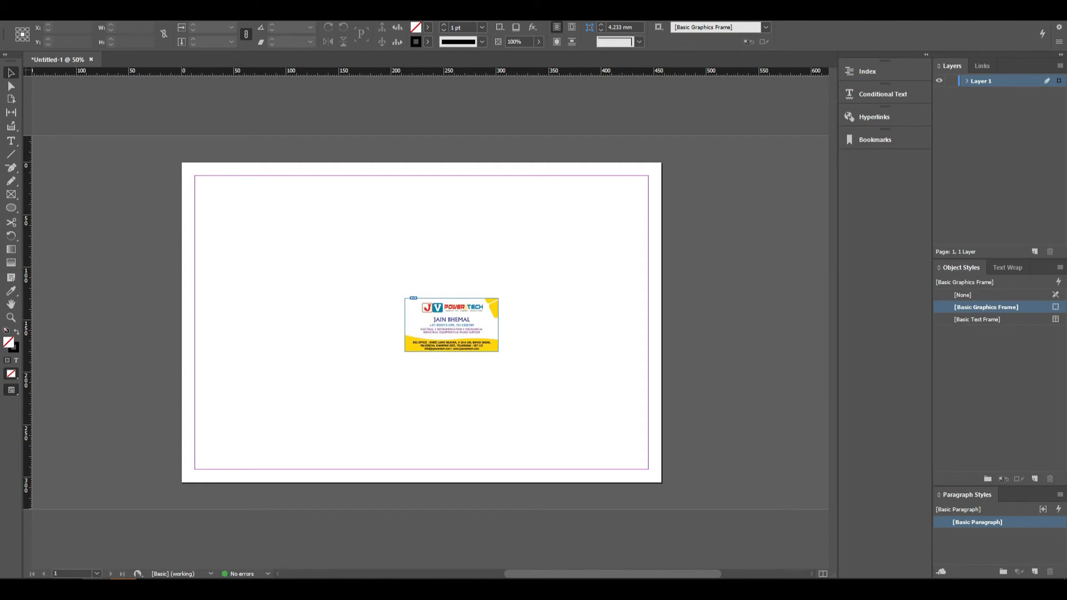
left_click(52, 12)
left_click(122, 176)
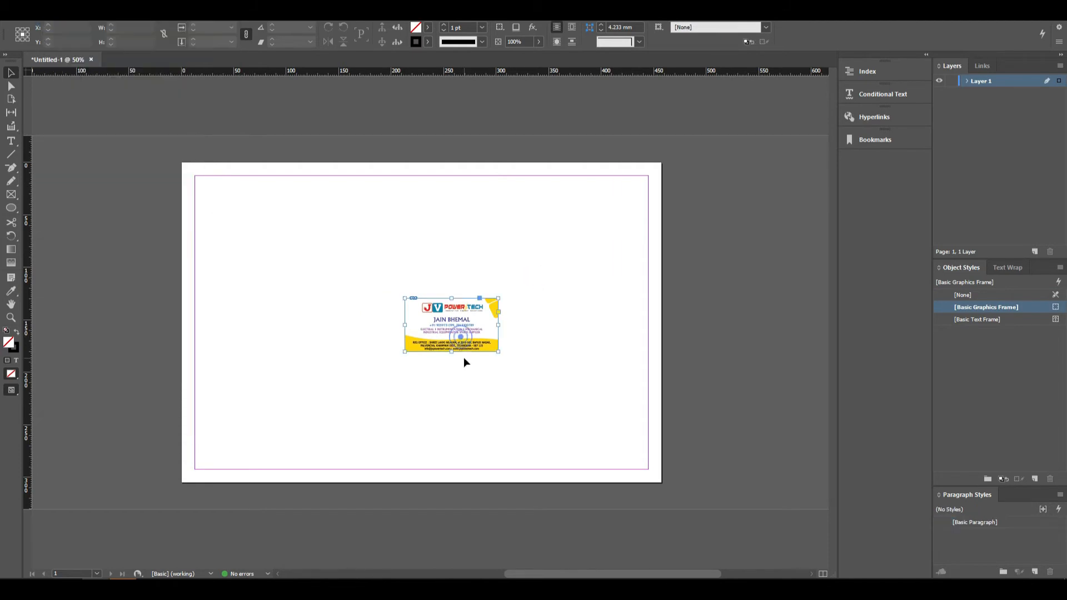
Load the remaining business card into the content conveyor with Place and Link.
left_click(51, 12)
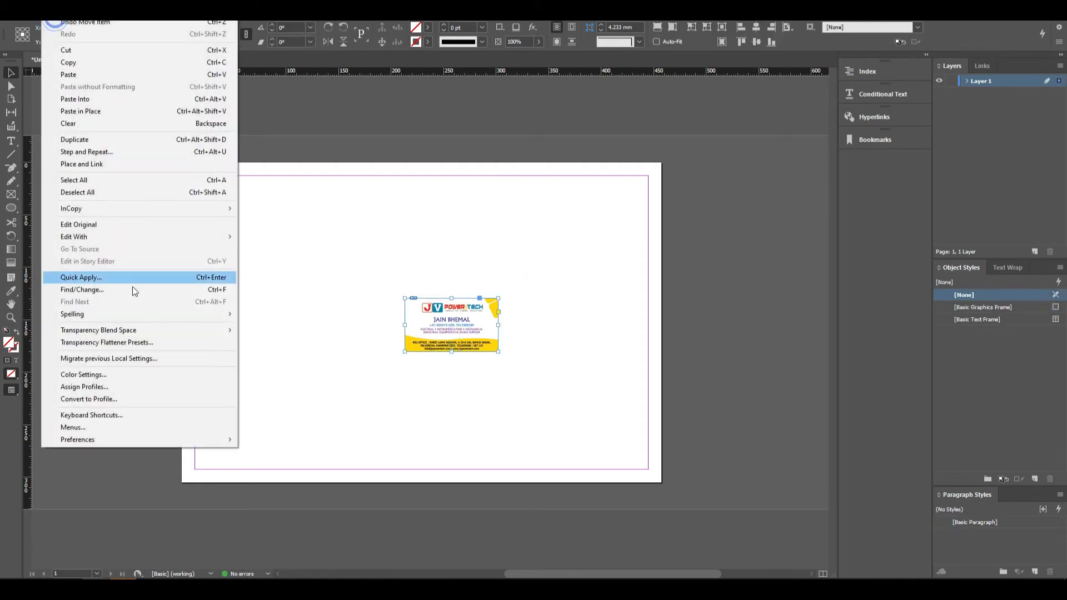
left_click(100, 165)
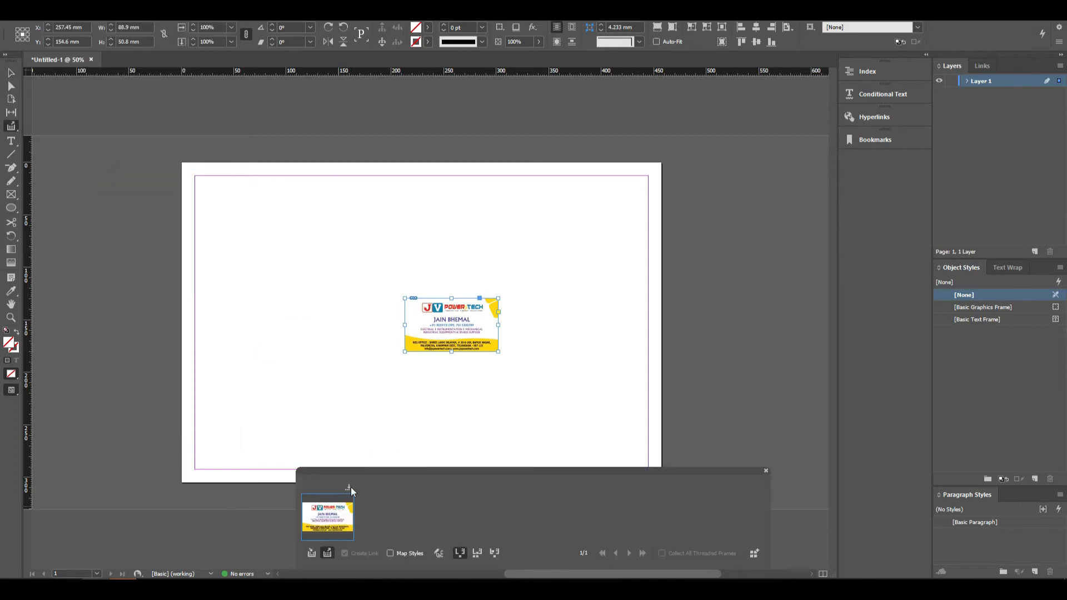
left_click(15, 131)
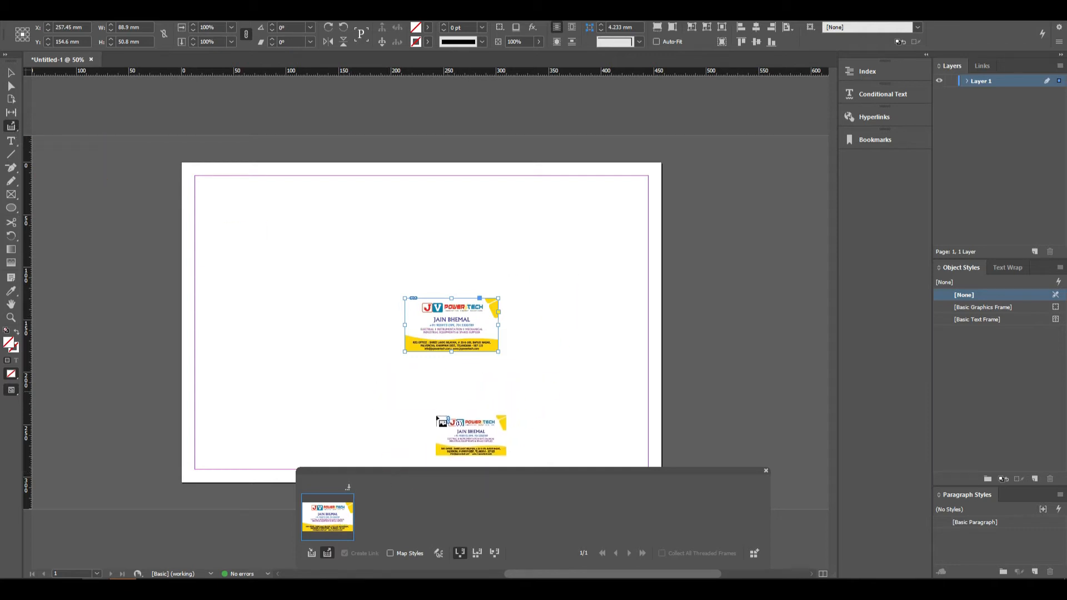
left_click(375, 516)
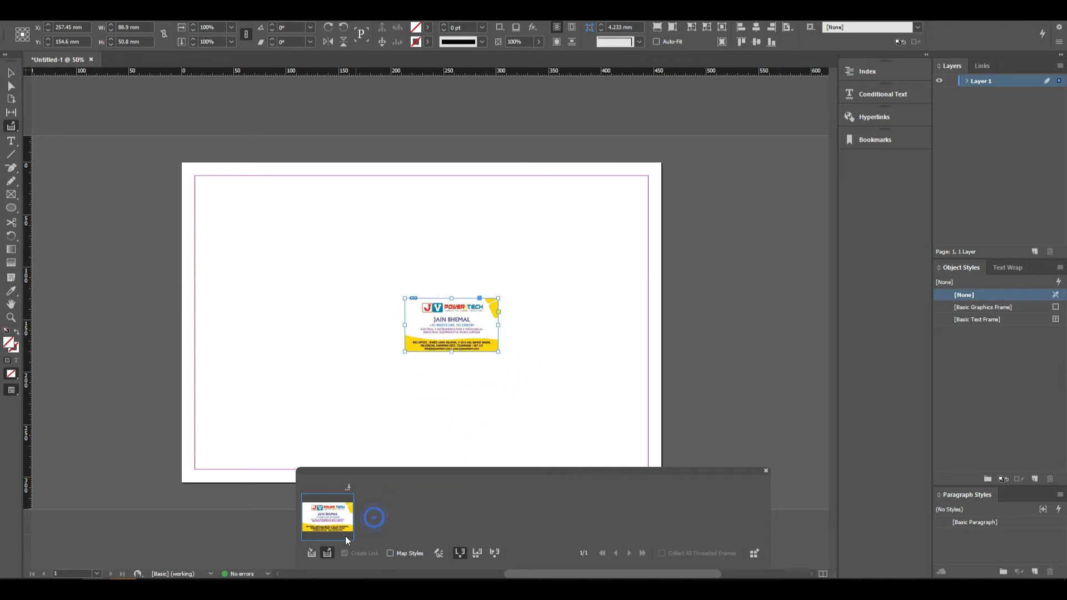
Switch to the Content Collector tool and try to collect the business card on the page.
left_click(313, 552)
left_click(435, 333)
left_click(380, 505)
left_click(339, 513)
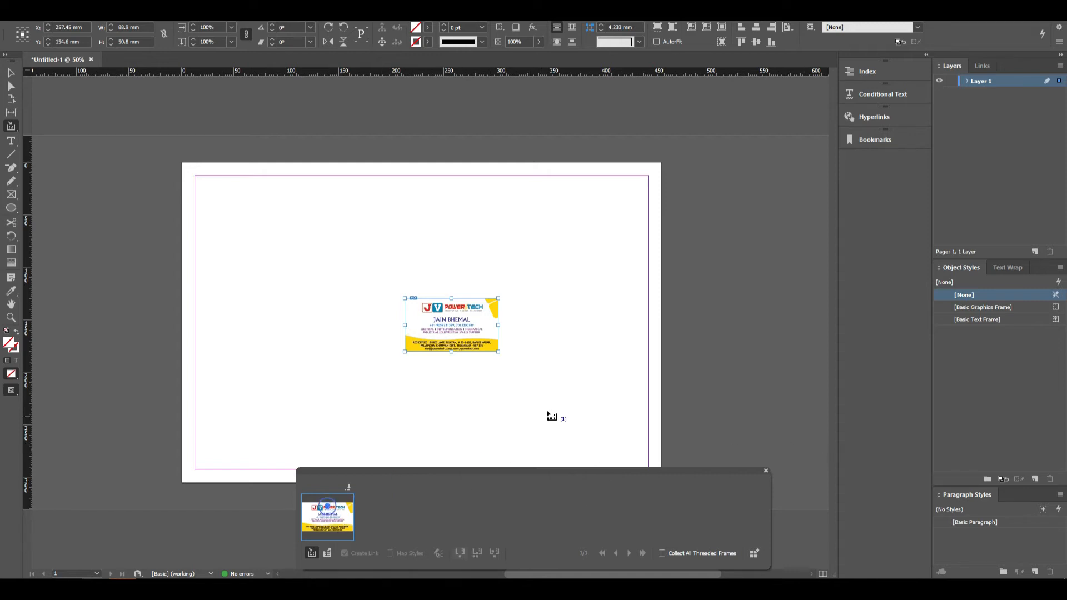
Place the collected card from the conveyor on the pasteboard to the right of the page.
left_click(560, 372)
left_click(574, 333)
left_click(312, 553)
left_click(683, 327)
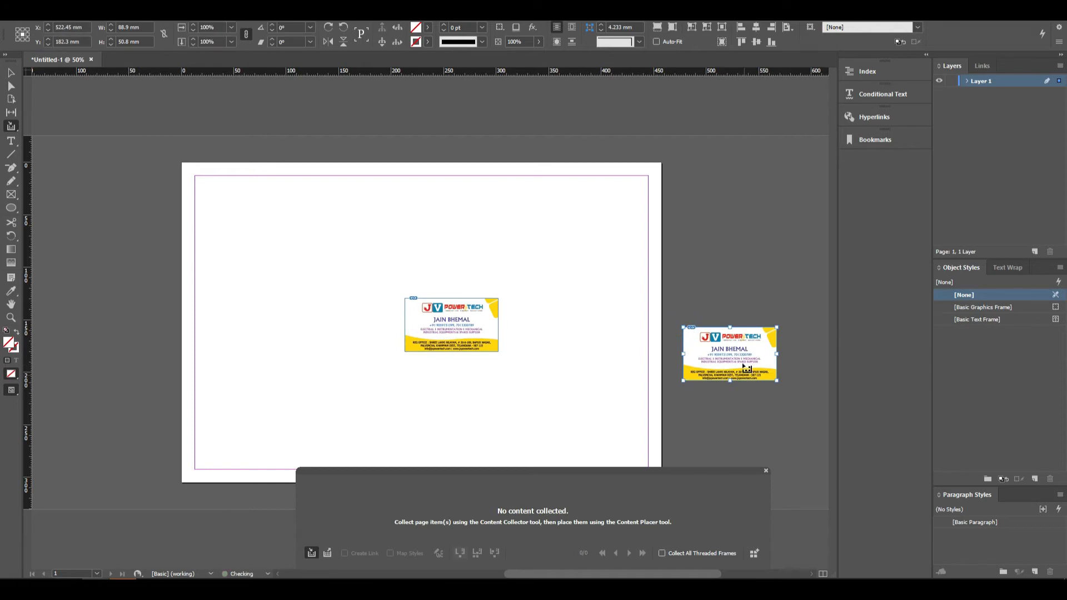
Delete both business cards and undo the deletion.
key("a")
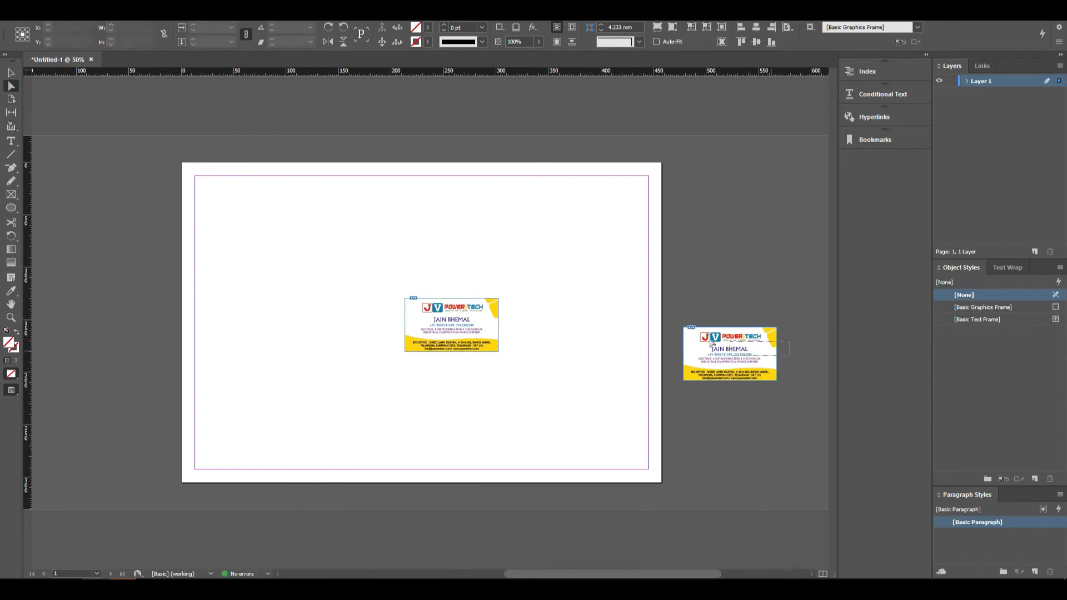
left_click_drag(807, 420, 295, 278)
key("Delete")
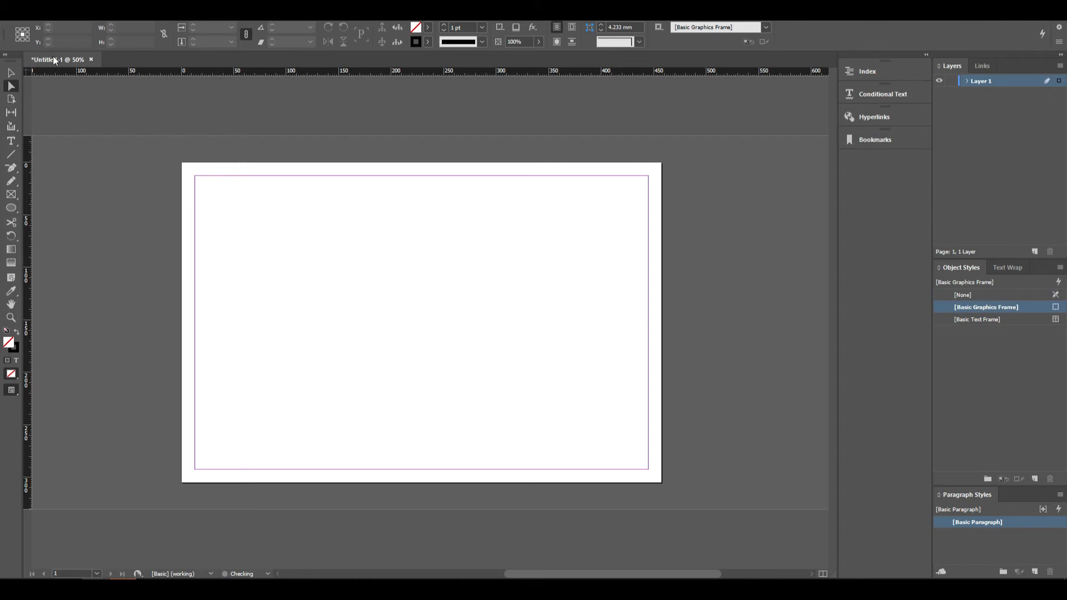
left_click(48, 11)
left_click(446, 342)
key("ctrl+z")
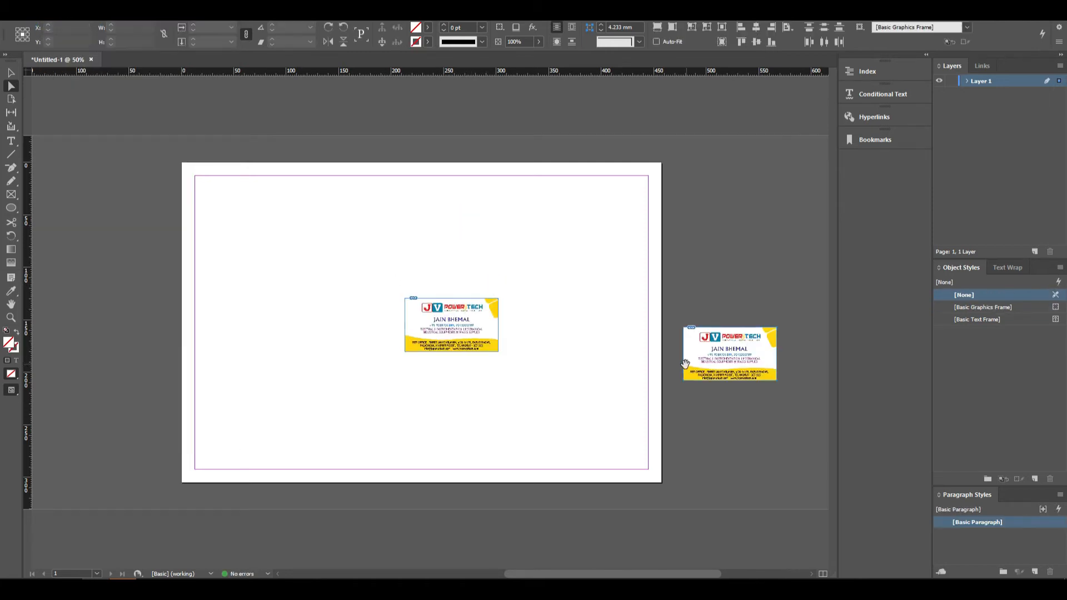
Delete the card copy on the pasteboard, keeping the card on the page in its place.
left_click_drag(452, 340, 367, 276)
key("ctrl+z")
left_click(472, 167)
left_click_drag(606, 234, 790, 366)
key("Delete")
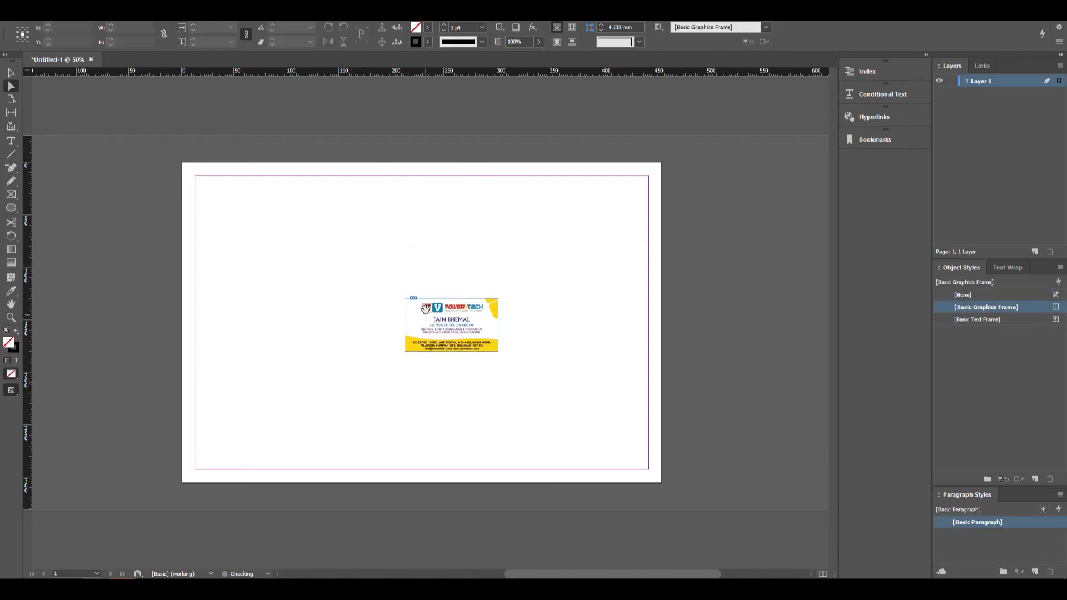
Use Select All on the page content, delete it and undo the deletion.
left_click(425, 307)
left_click(50, 9)
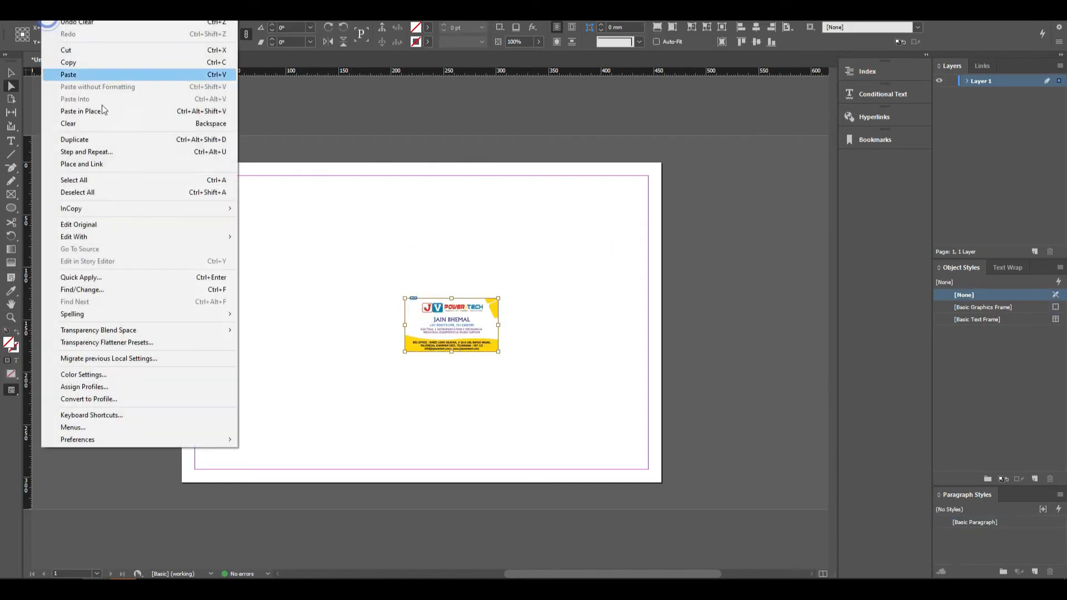
left_click(147, 179)
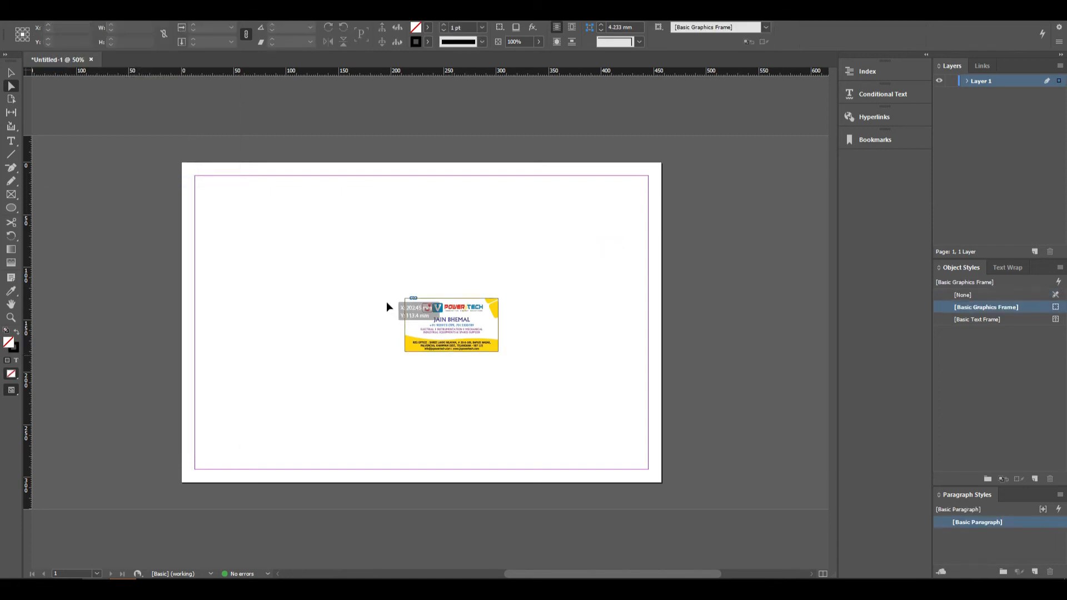
key("Delete")
key("ctrl+z")
left_click(581, 333)
Move the card to the page's upper-left area and duplicate it three times in a diagonal cascade downwards.
left_click(16, 73)
left_click_drag(451, 327, 243, 218)
left_click(350, 297)
key("ctrl+z")
left_click(504, 276)
left_click_drag(461, 339, 425, 342)
left_click_drag(424, 342, 502, 386)
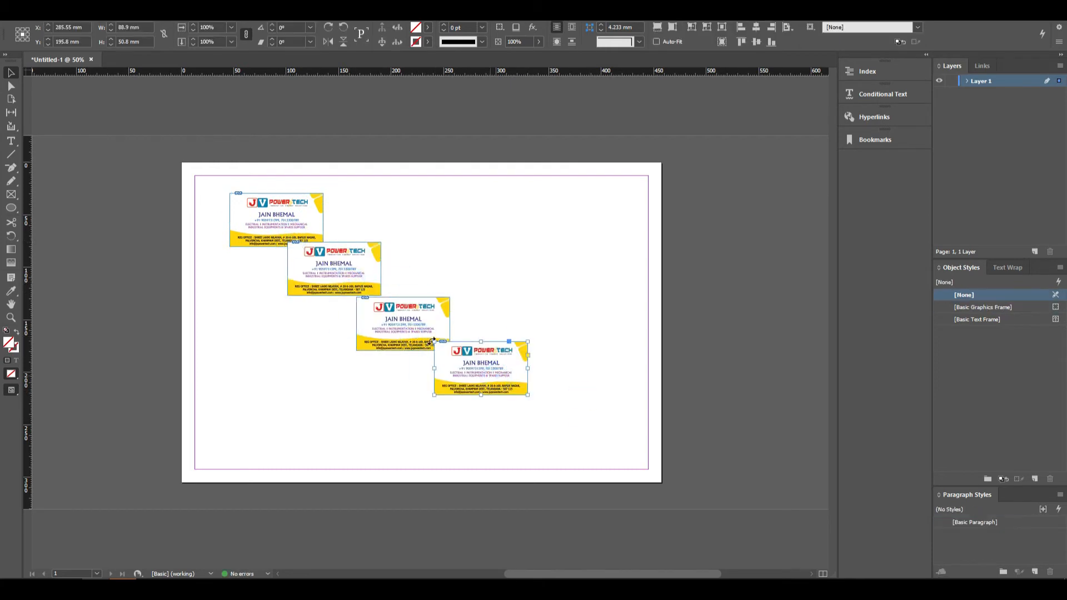
Select all four business cards, deselect them with Deselect All, and select them again with Select All.
left_click(392, 312, "shift")
left_click(611, 382)
key("ctrl+a")
left_click(49, 11)
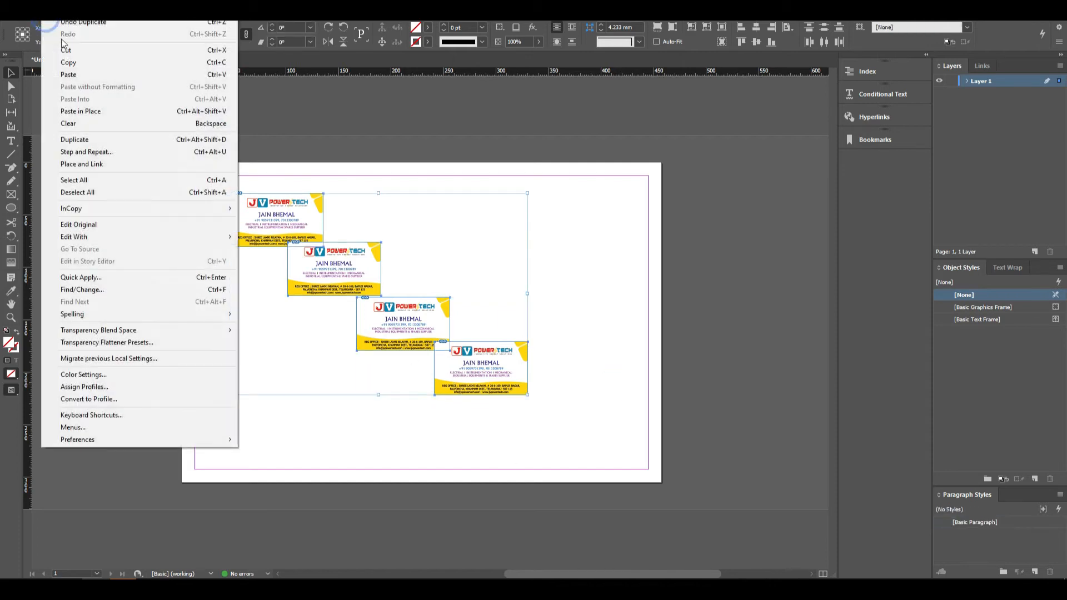
left_click(120, 195)
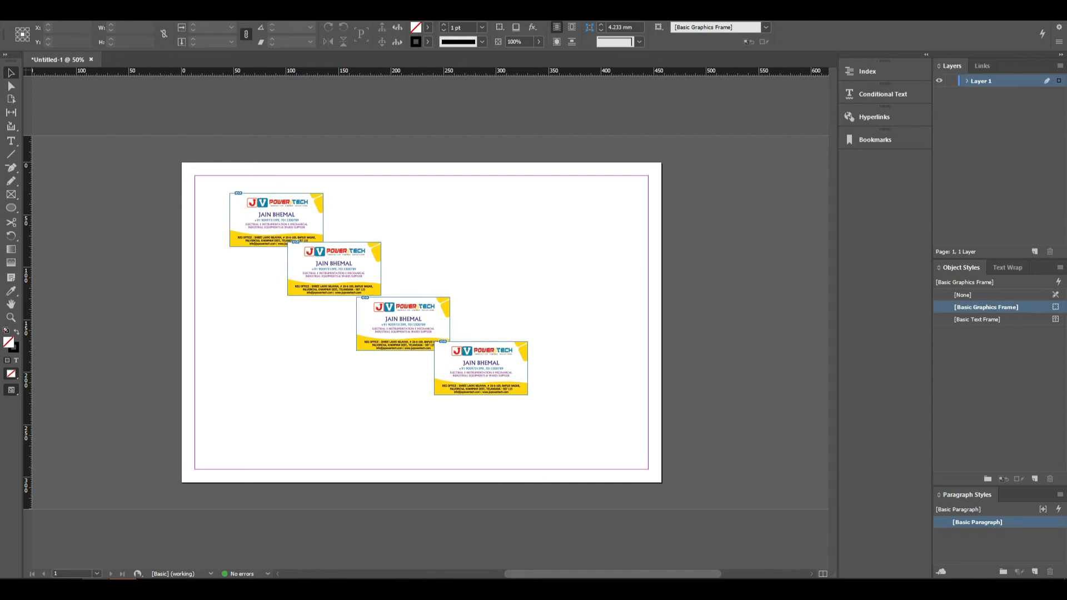
left_click(49, 11)
left_click(121, 180)
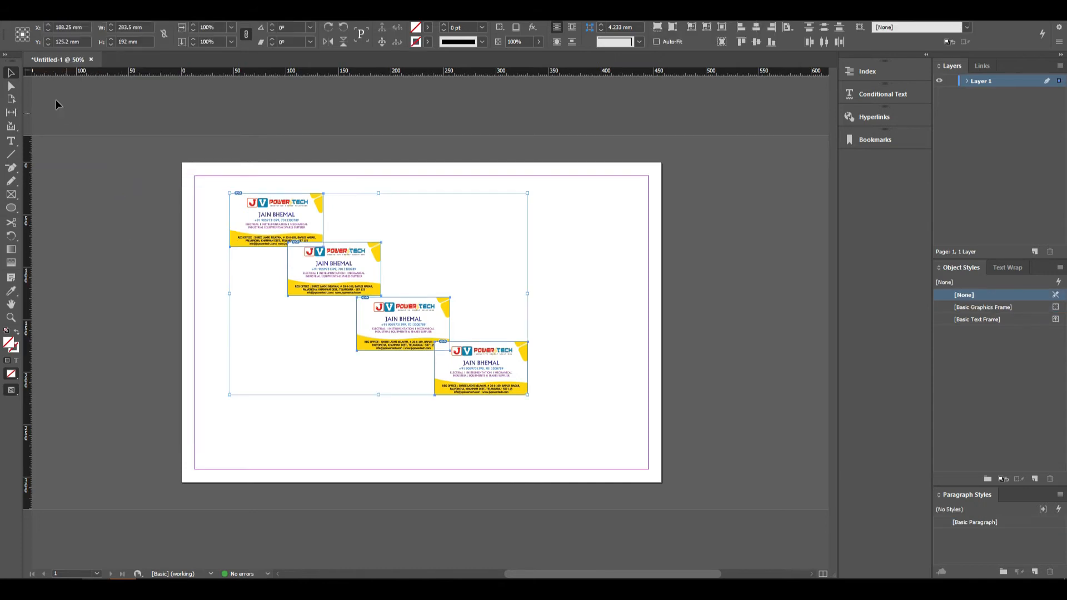
Look through the InCopy commands, including the options for adding the selection to an assignment.
left_click(49, 12)
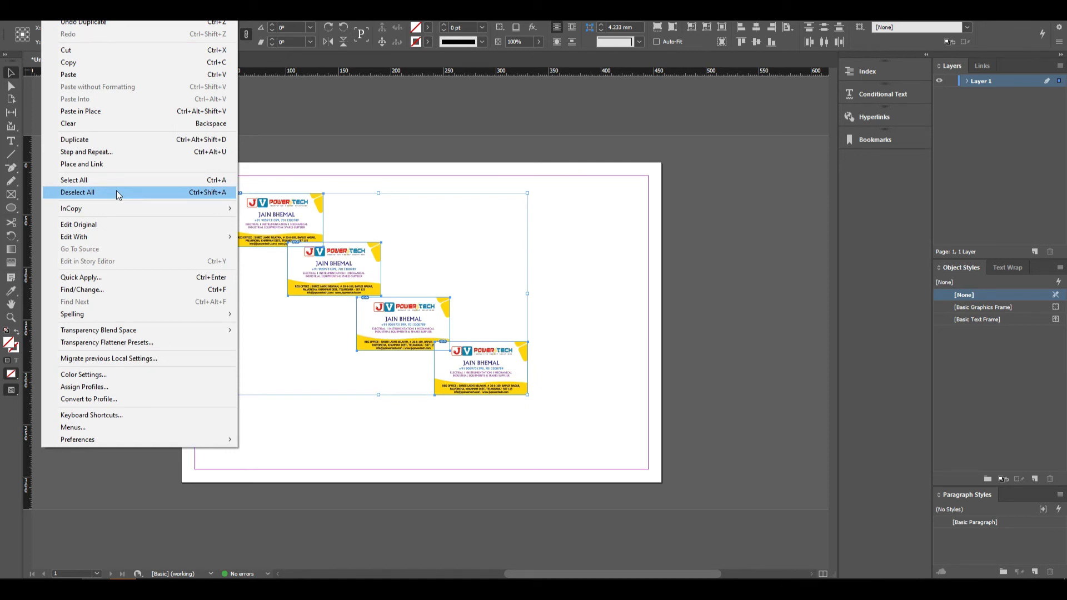
mouse_move(121, 211)
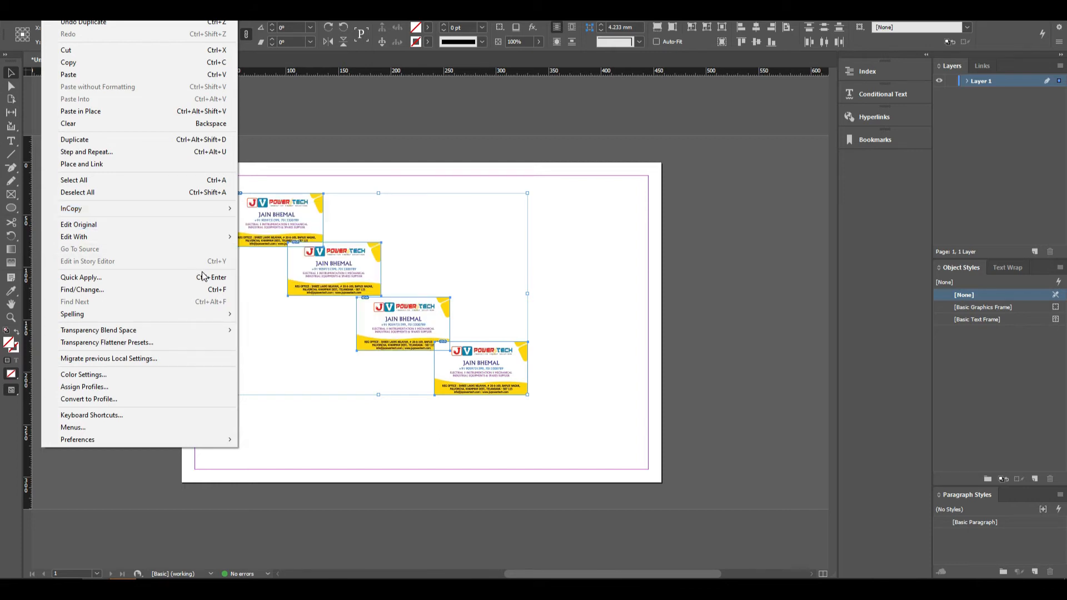
mouse_move(170, 209)
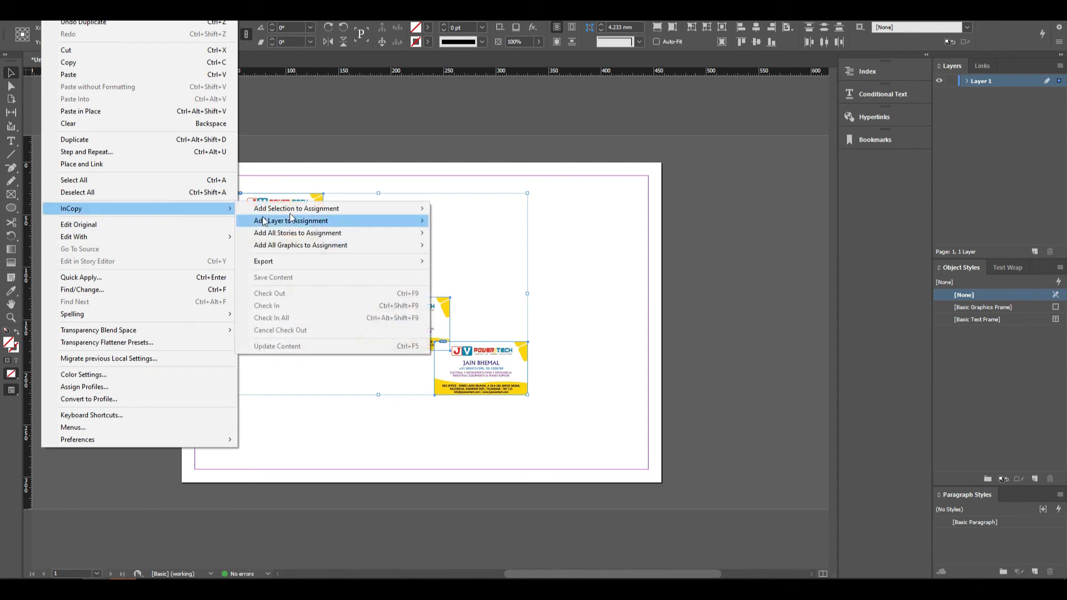
mouse_move(302, 214)
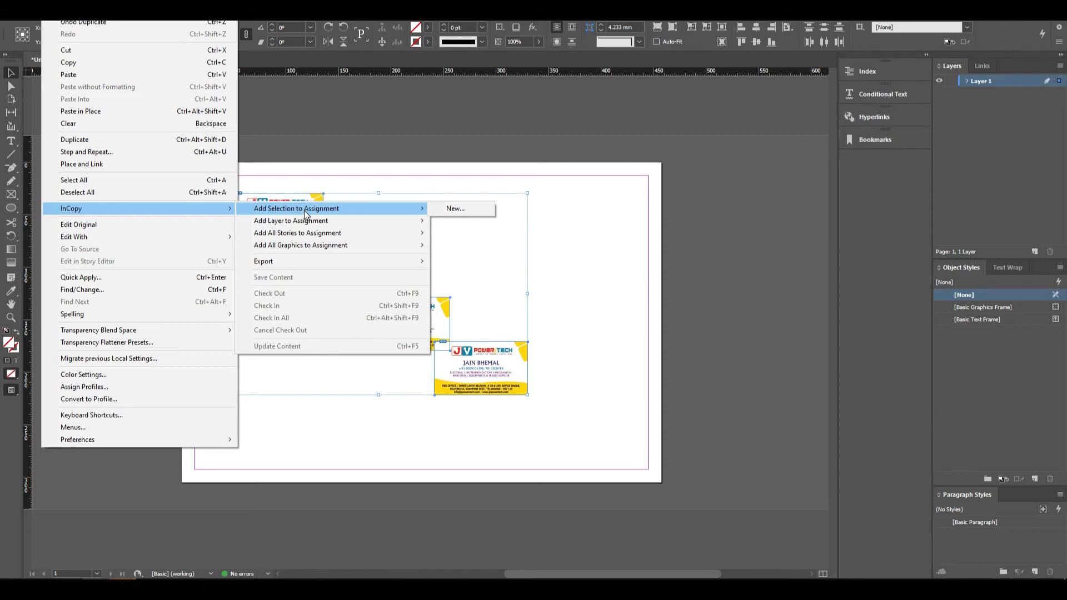
left_click(622, 273)
Delete all four business cards and place the file Business Cards 17 near the middle of the page.
left_click_drag(571, 435, 253, 223)
key("BackSpace")
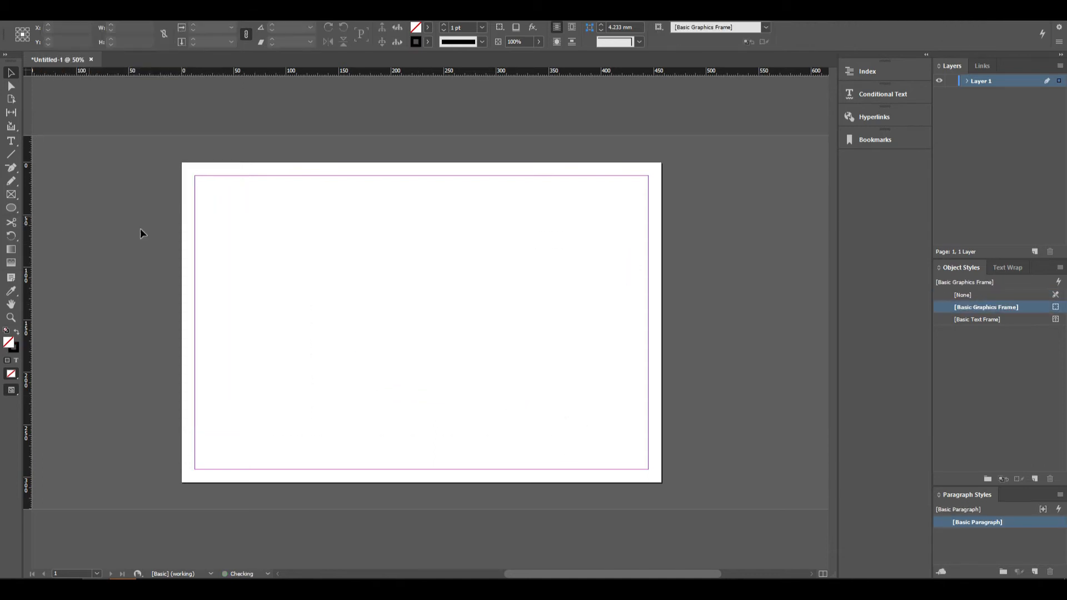
key("ctrl+d")
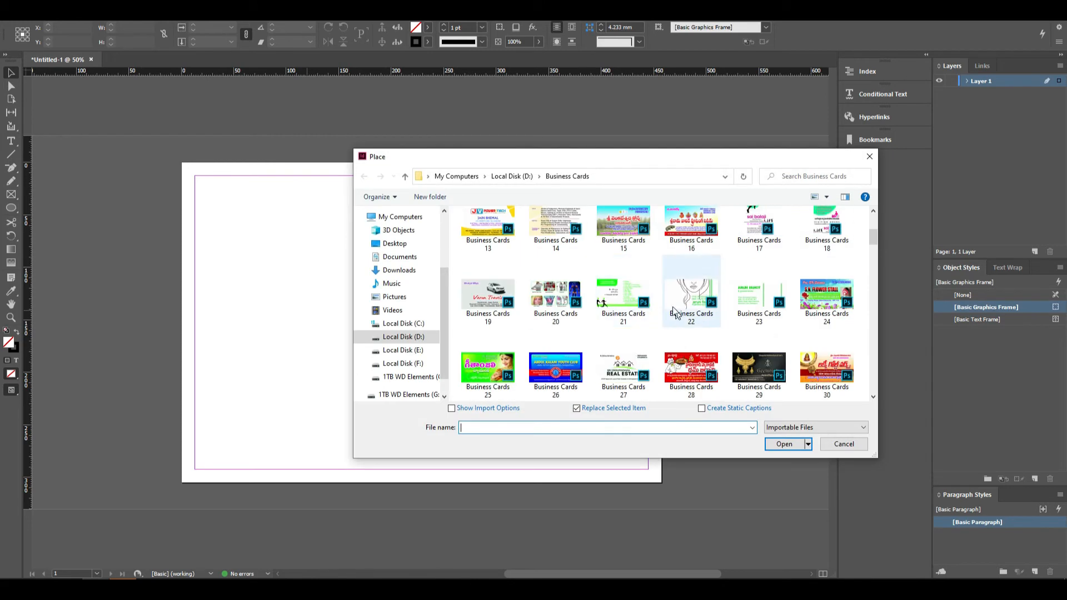
double_click(759, 225)
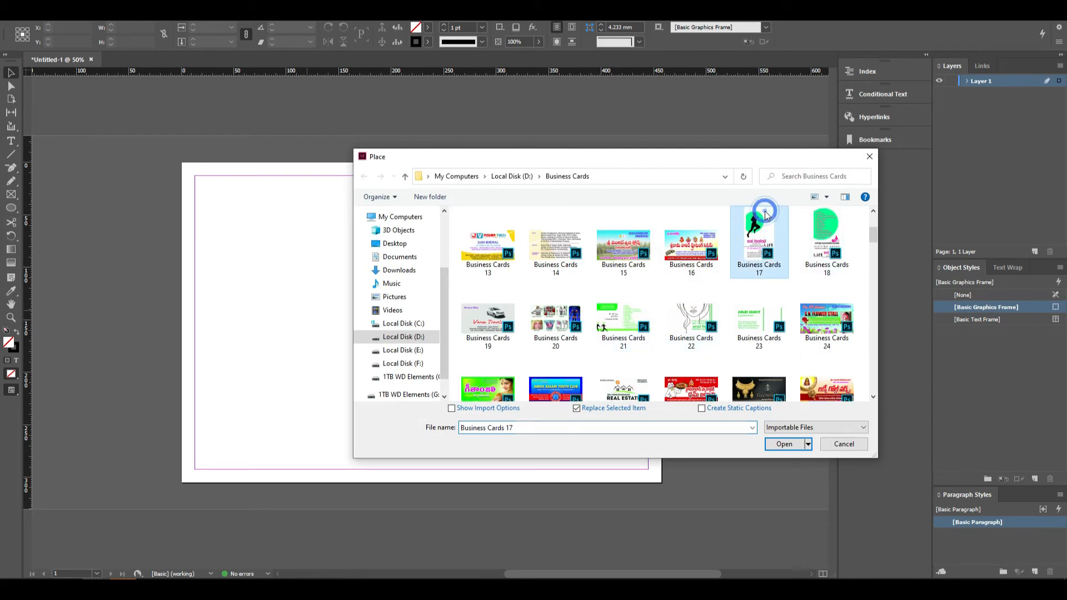
left_click(332, 259)
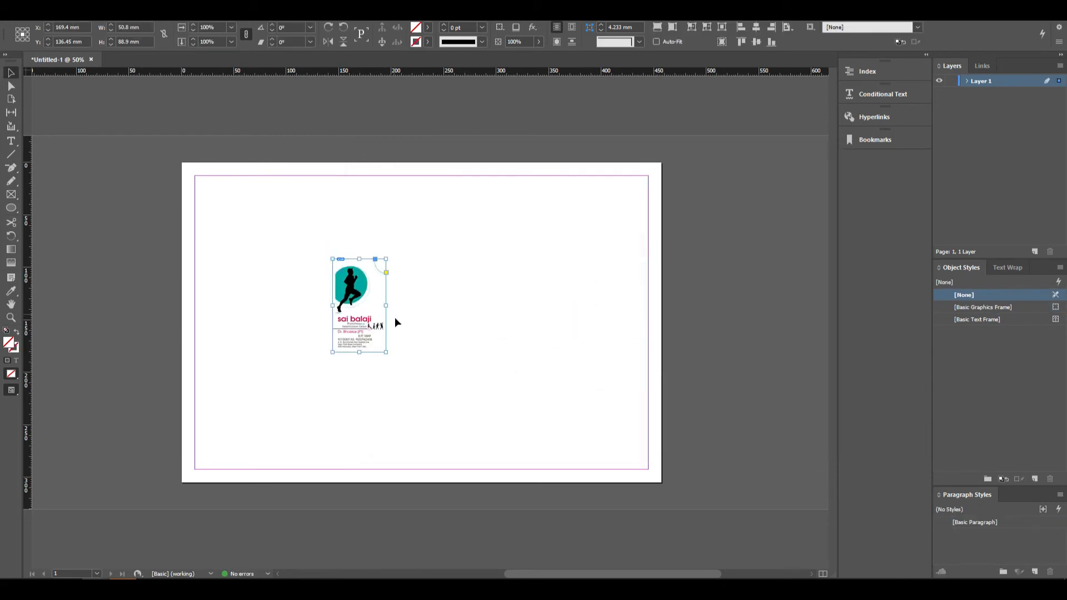
Open the placed business card in Photoshop with Edit Original and select the runner silhouette's layer.
left_click(49, 8)
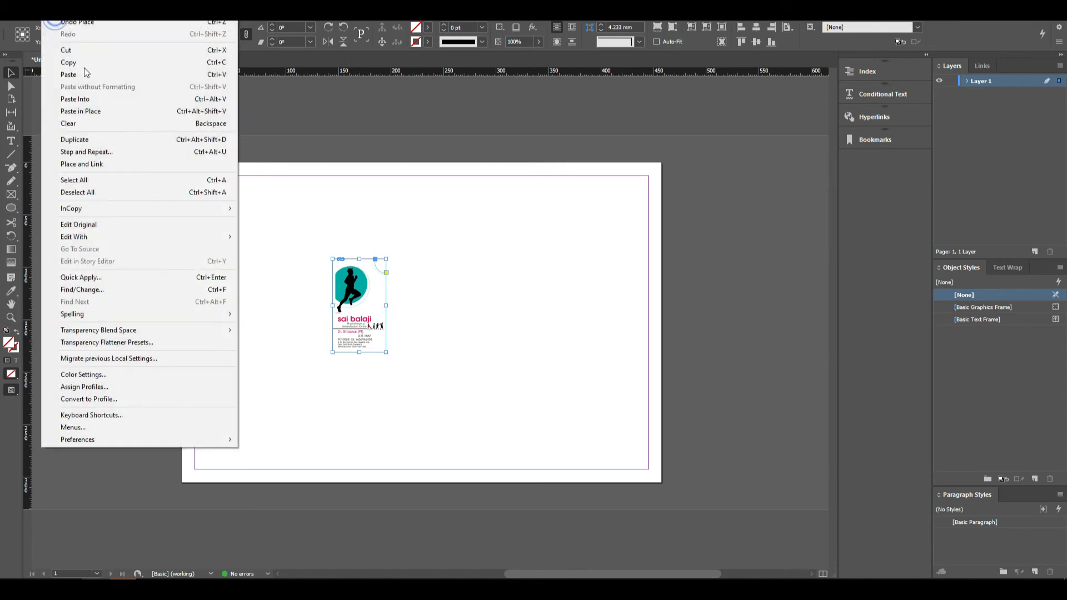
left_click(104, 224)
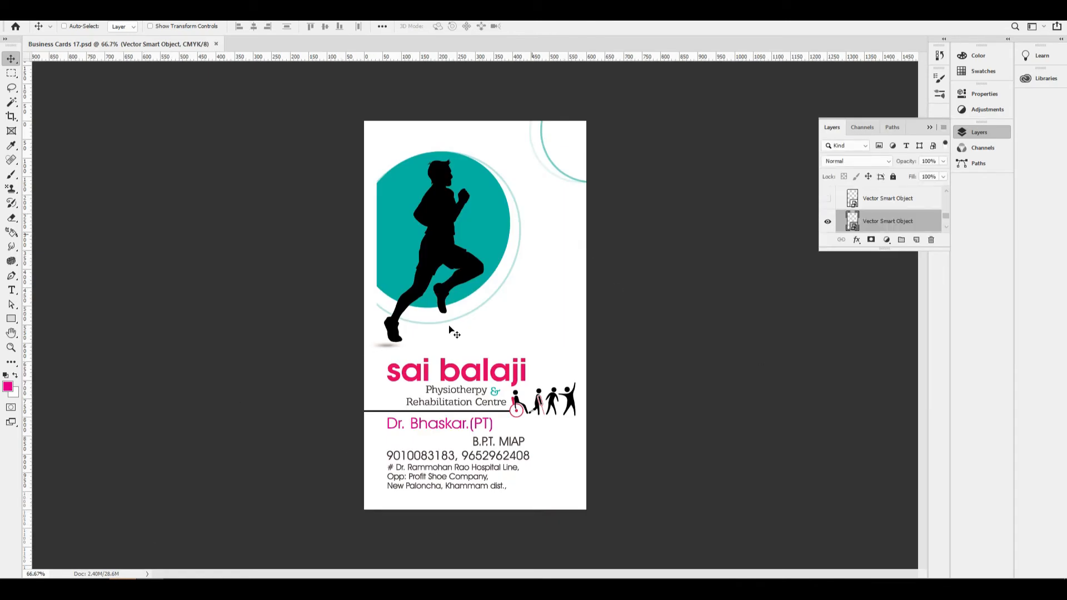
left_click(452, 210, "ctrl")
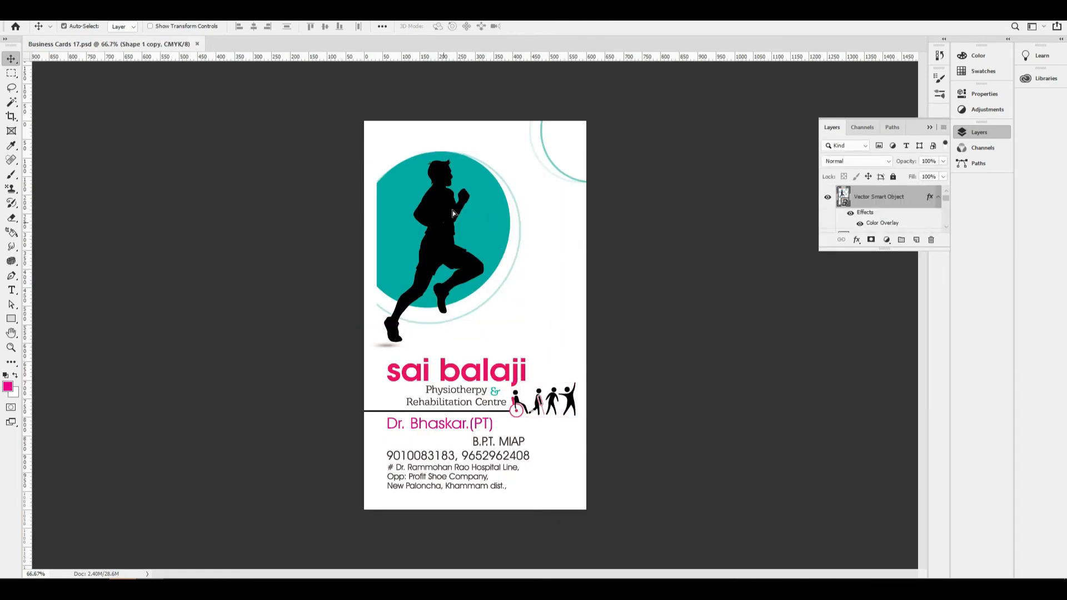
double_click(871, 222)
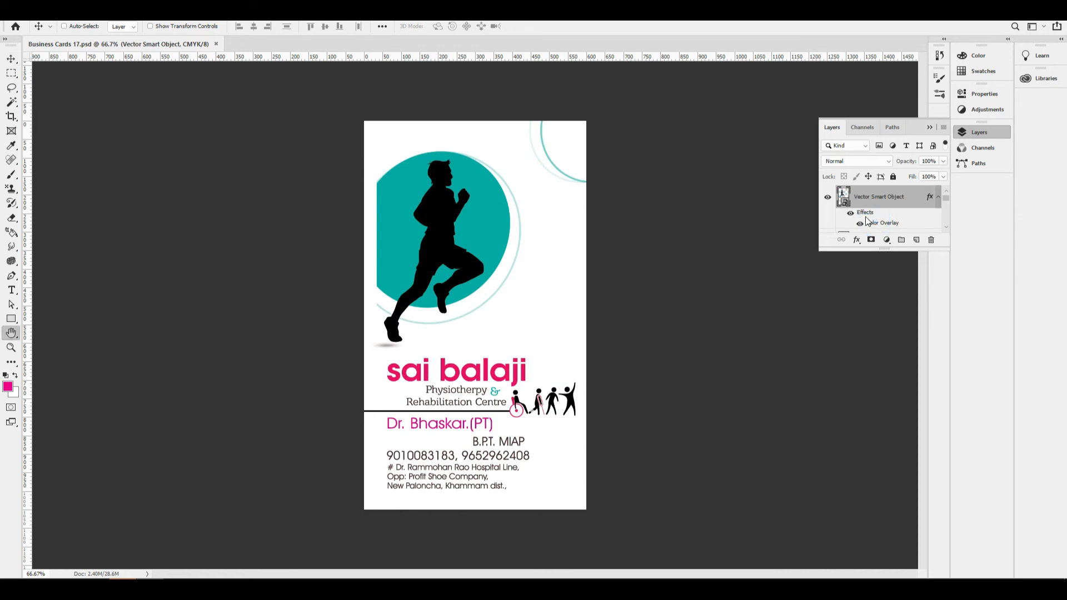
left_click(856, 146)
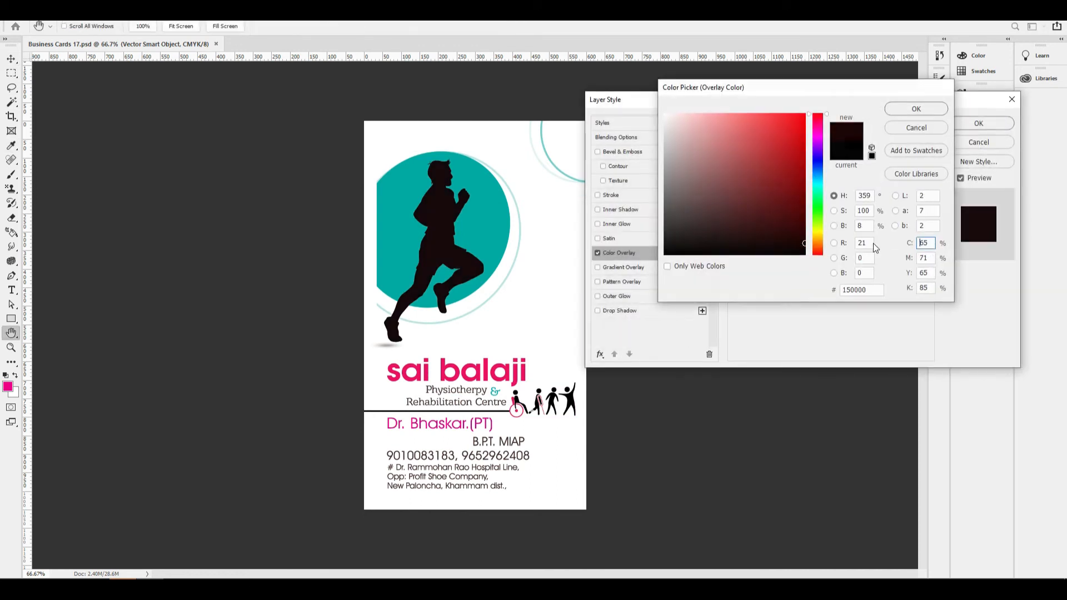
key("Return")
key("Return")
Set the runner's Color Overlay to the pink ed1164 sampled from the card's "sai balaji" title.
double_click(873, 224)
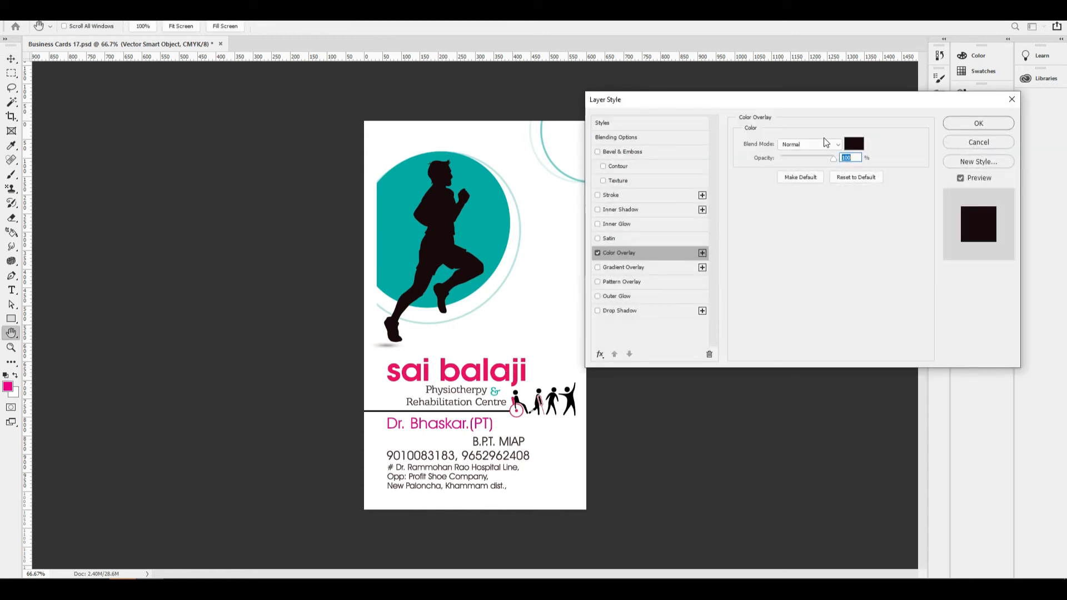
left_click(854, 144)
left_click(502, 364)
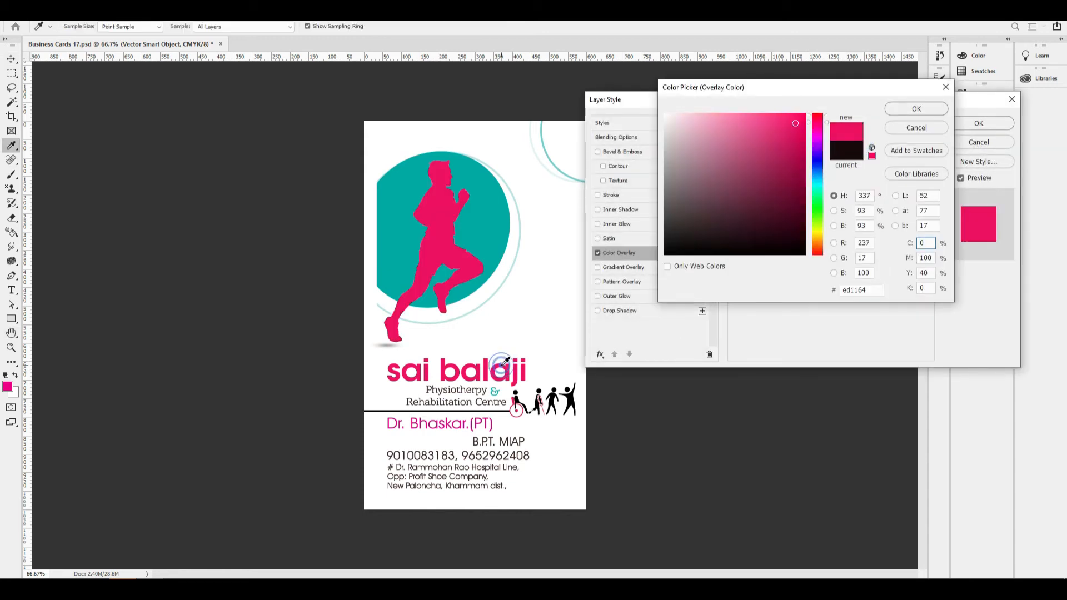
key("Return")
key("Return")
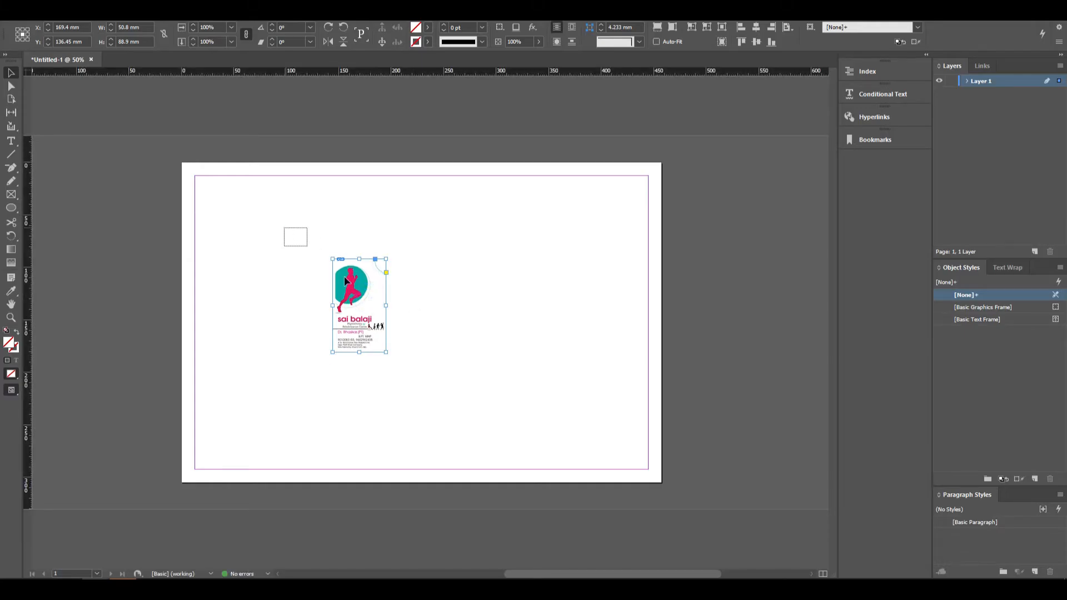
Switch to InDesign, examine the placed card's artwork up close, and look over the Edit Original and Edit With commands.
left_click_drag(297, 245, 441, 400)
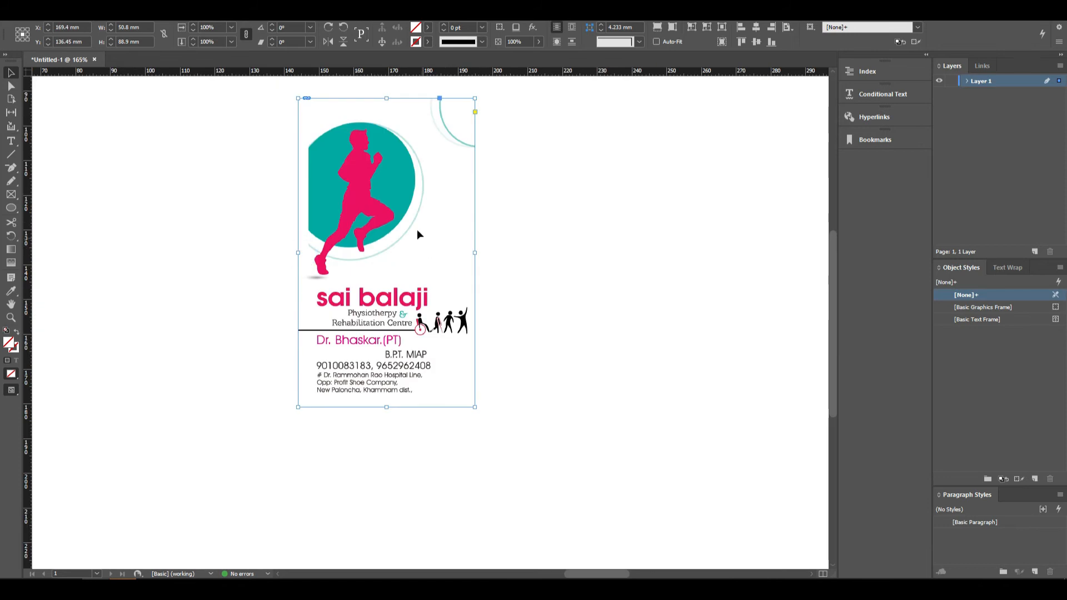
scroll(411, 254, "up", 2)
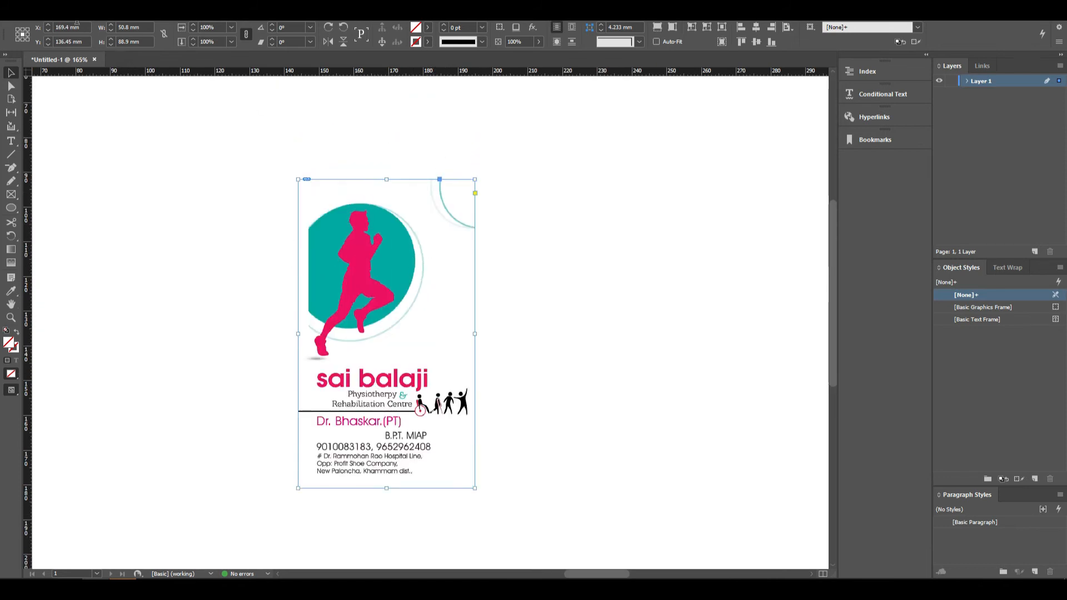
left_click(50, 10)
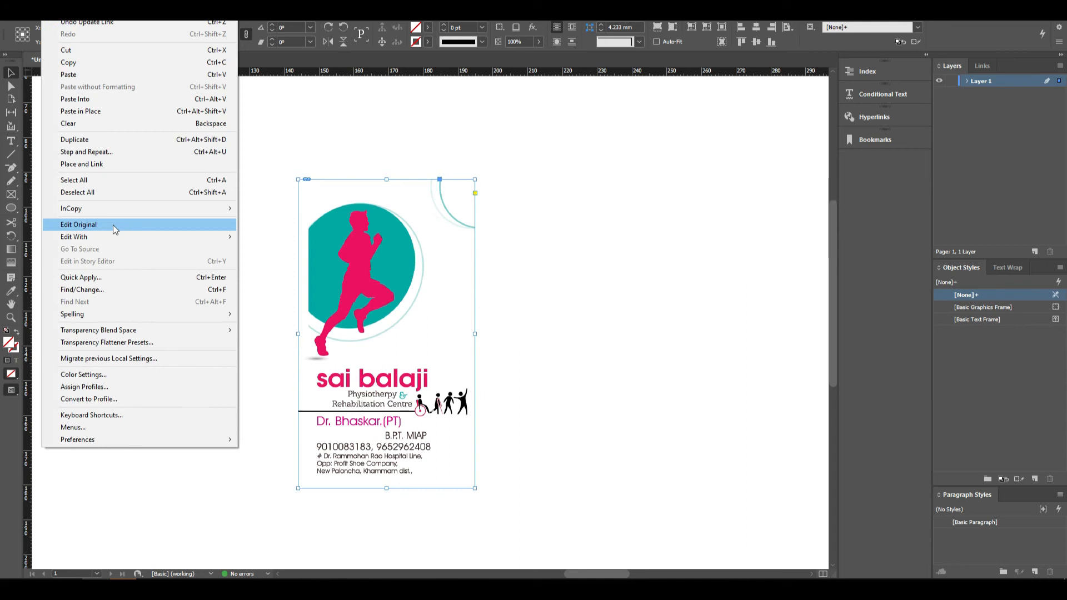
mouse_move(131, 239)
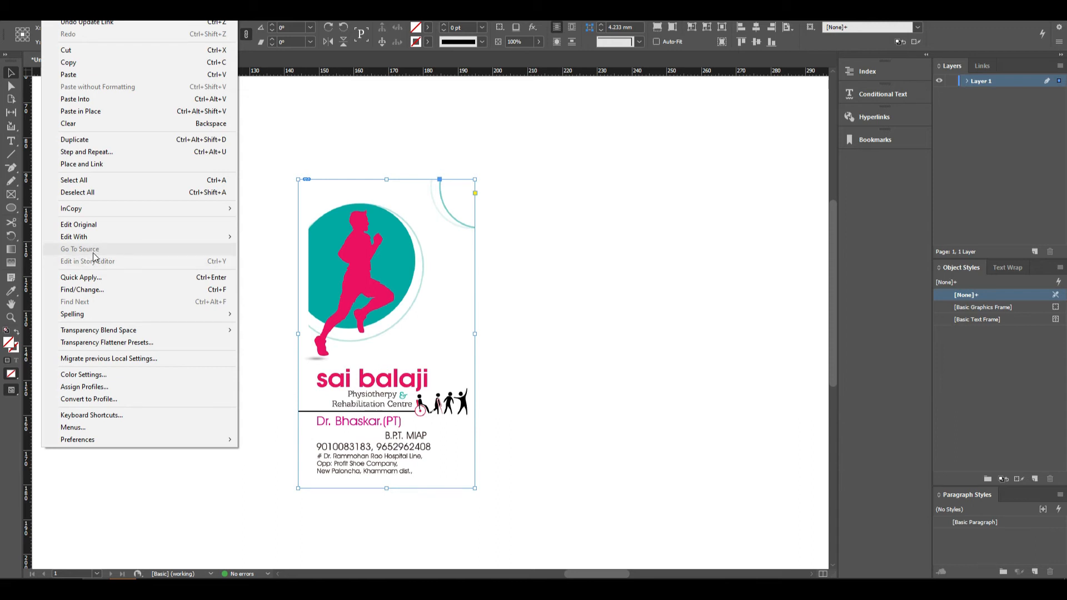
Delete the business card from the page and fit the page in the window.
left_click(668, 191)
left_click_drag(172, 126, 558, 506)
key("Delete")
key("ctrl+0")
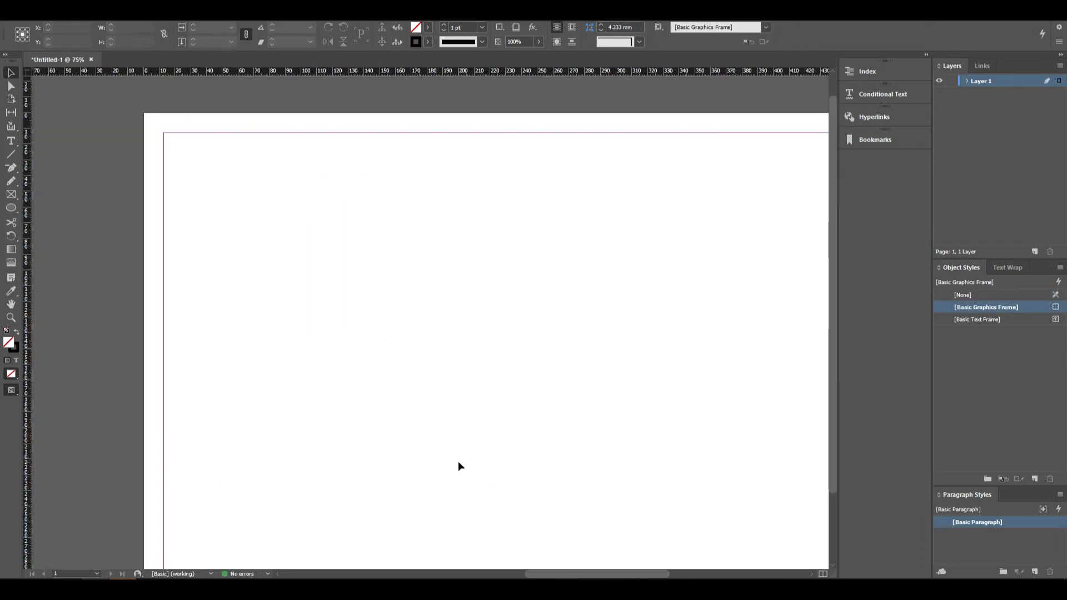
Create a large text frame across the left and middle of the page and fill it with placeholder text.
key("t")
left_click_drag(288, 214, 584, 459)
left_click(29, 12)
left_click(49, 13)
left_click(49, 13)
left_click(98, 12)
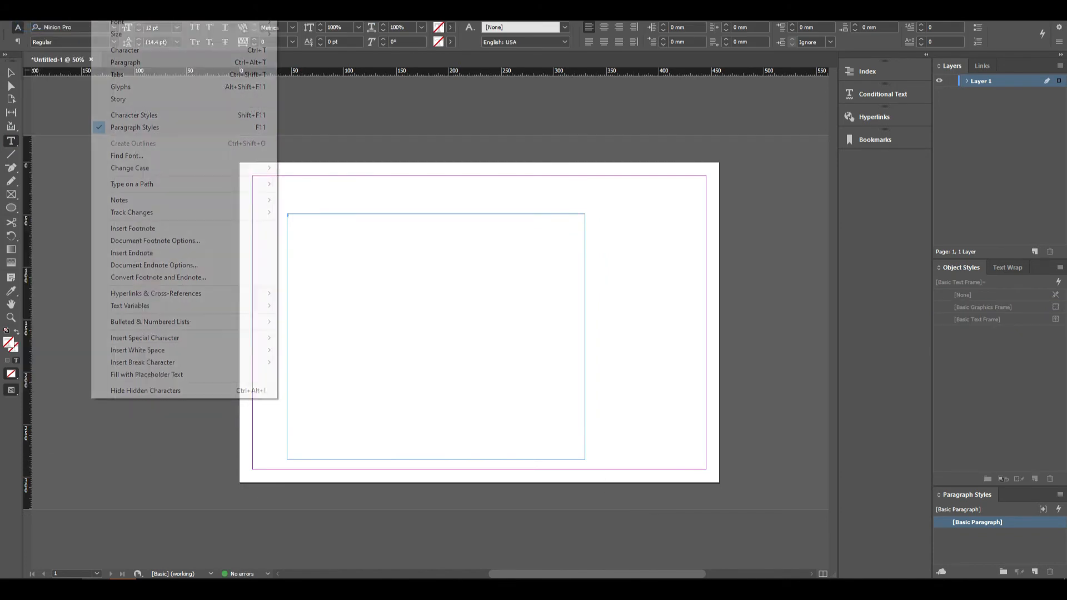
left_click(182, 375)
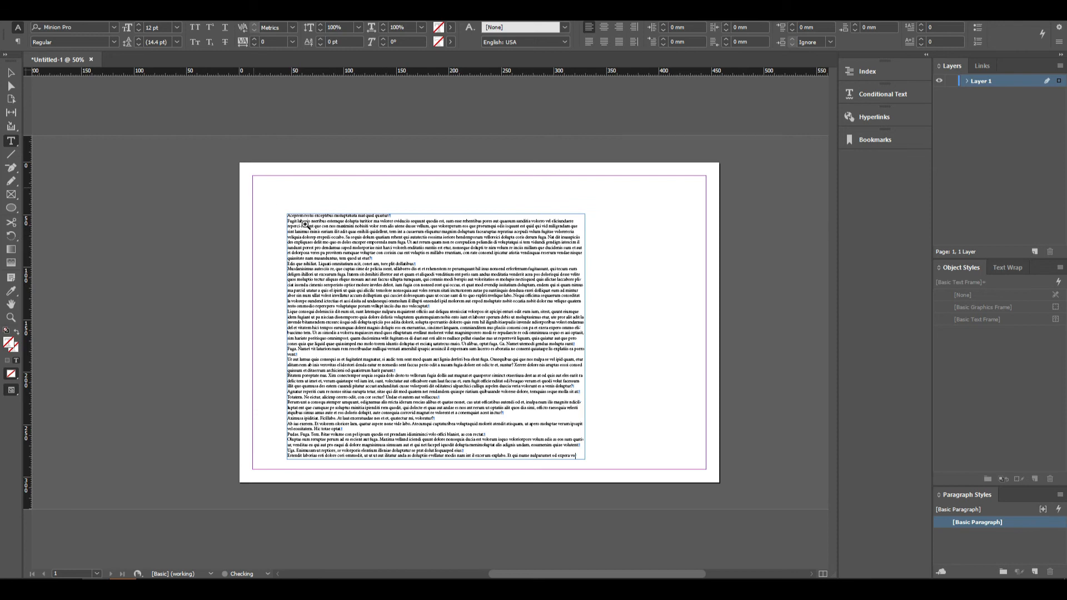
Open the placeholder text in the Story Editor.
left_click_drag(253, 188, 458, 293)
left_click(49, 13)
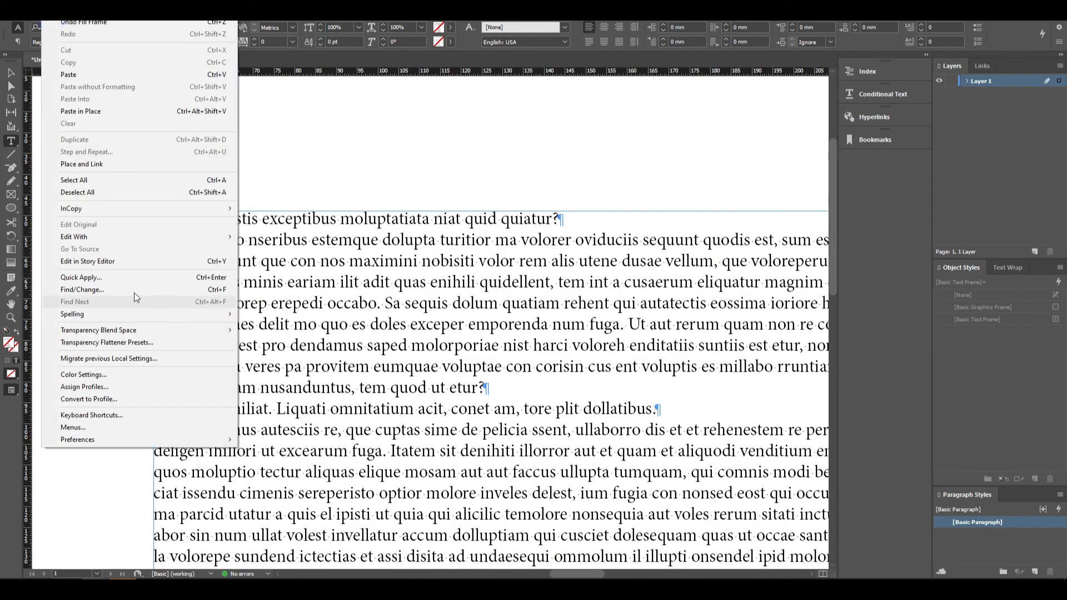
left_click(121, 262)
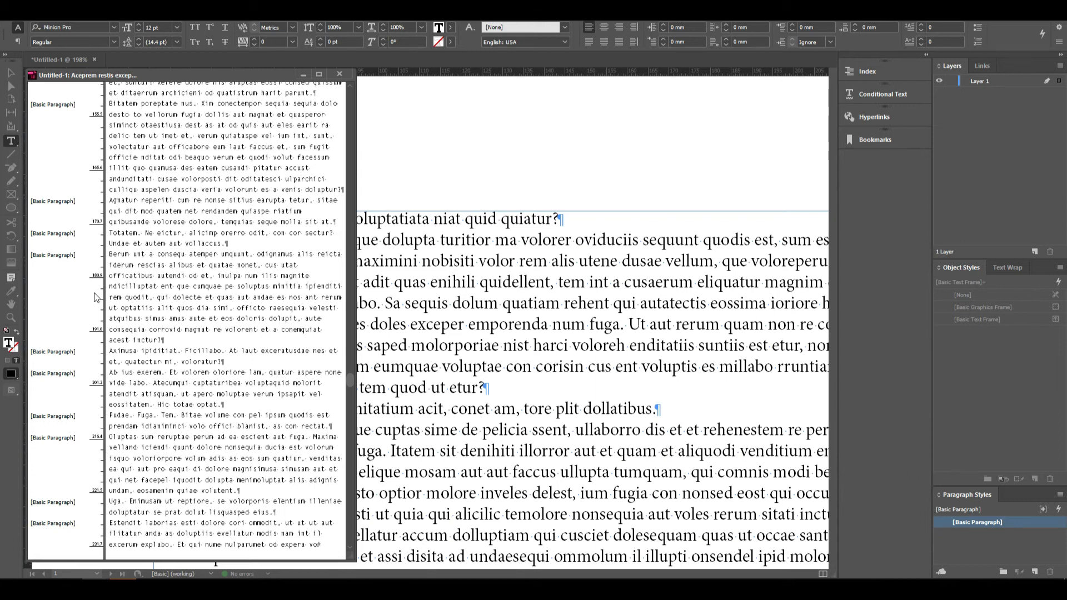
Read through the whole story from end to beginning and back in the Story Editor, and close it.
scroll(82, 264, "down", 3)
left_click(129, 273)
scroll(477, 390, "up", 3)
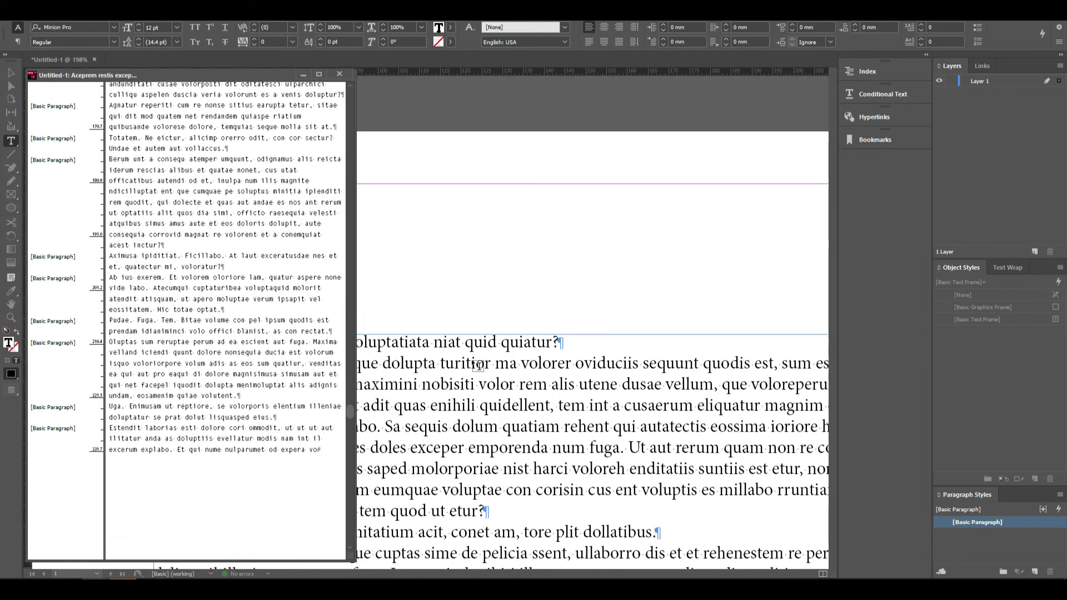
scroll(188, 296, "up", 2)
scroll(187, 296, "up", 8)
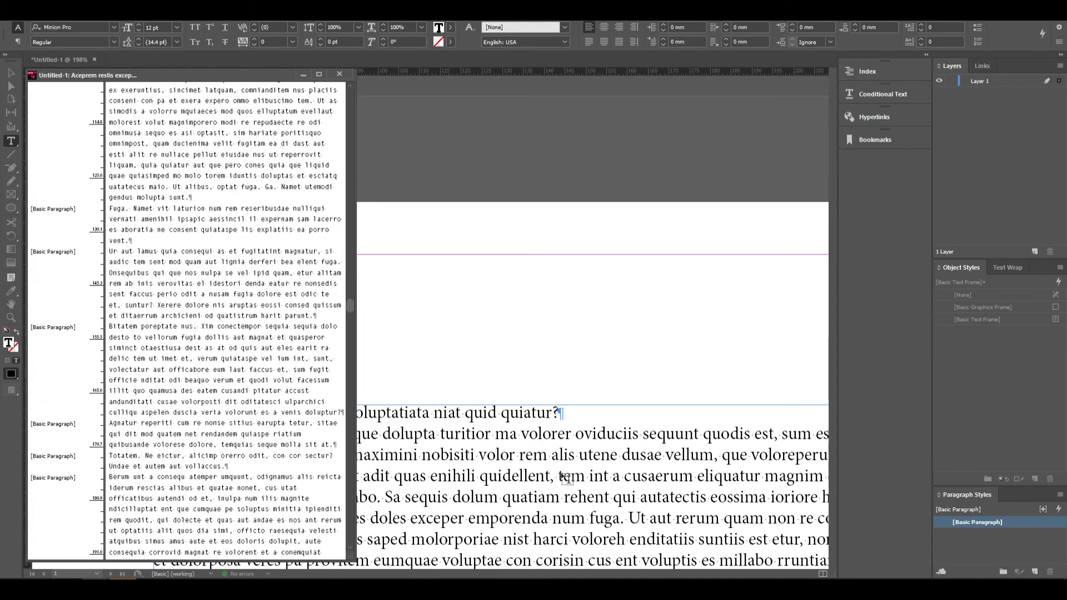
scroll(201, 315, "up", 9)
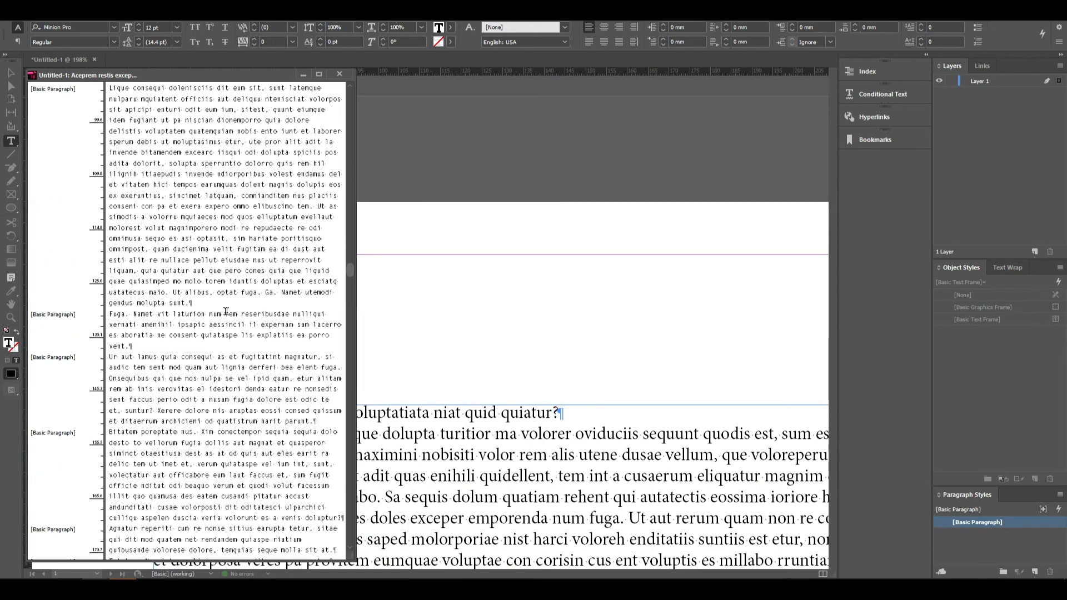
scroll(201, 316, "up", 10)
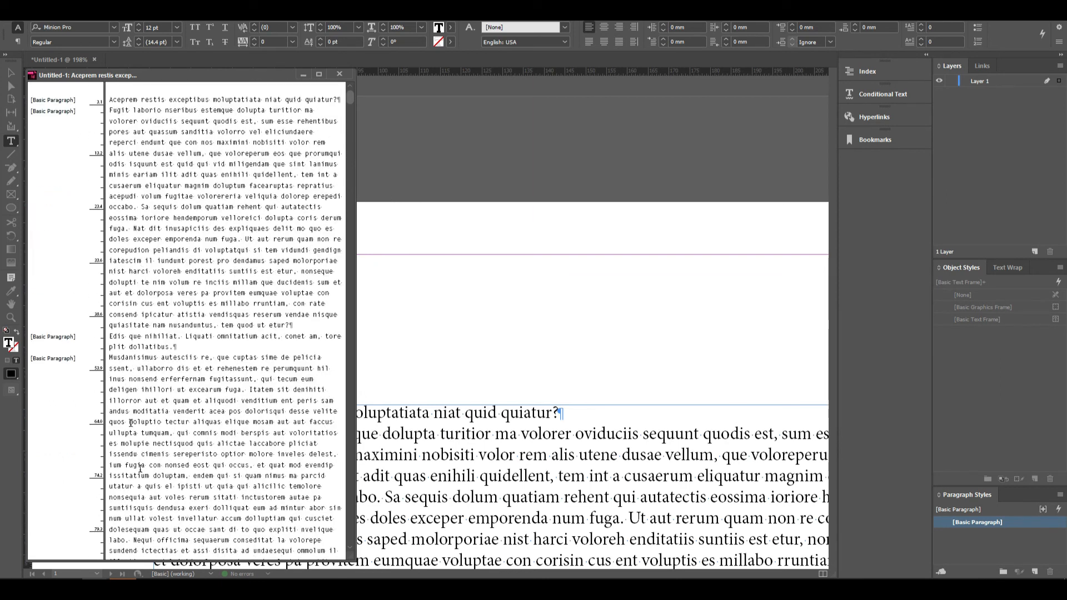
scroll(214, 268, "down", 20)
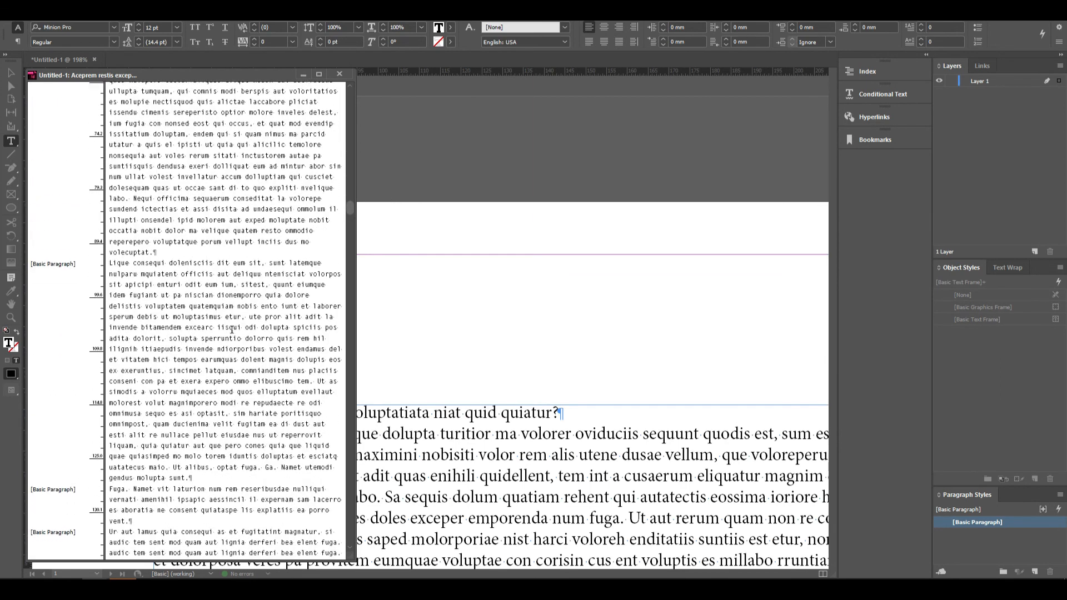
scroll(267, 381, "down", 10)
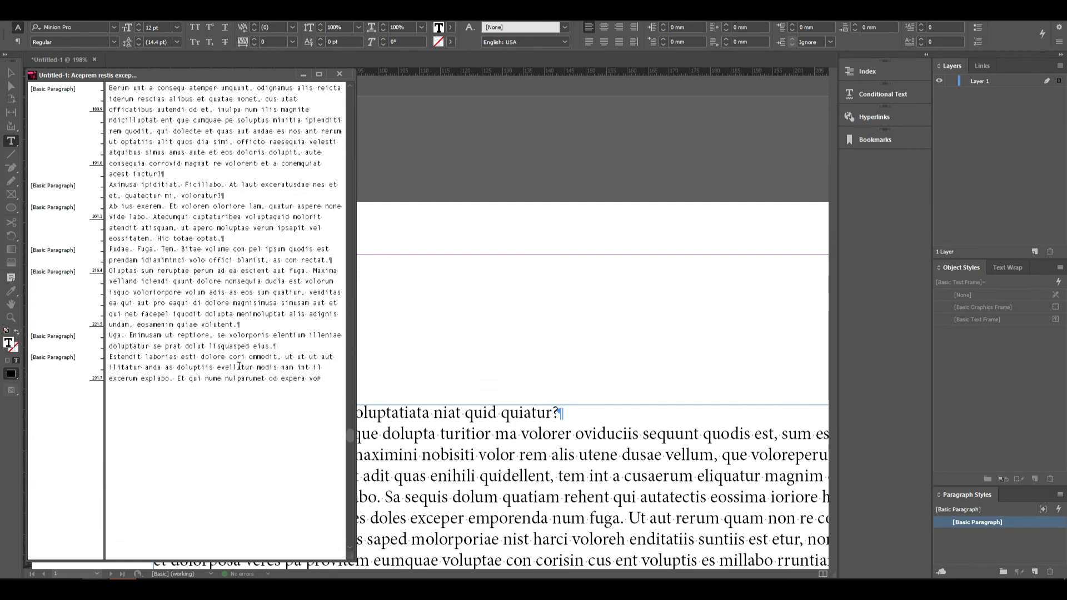
left_click(339, 75)
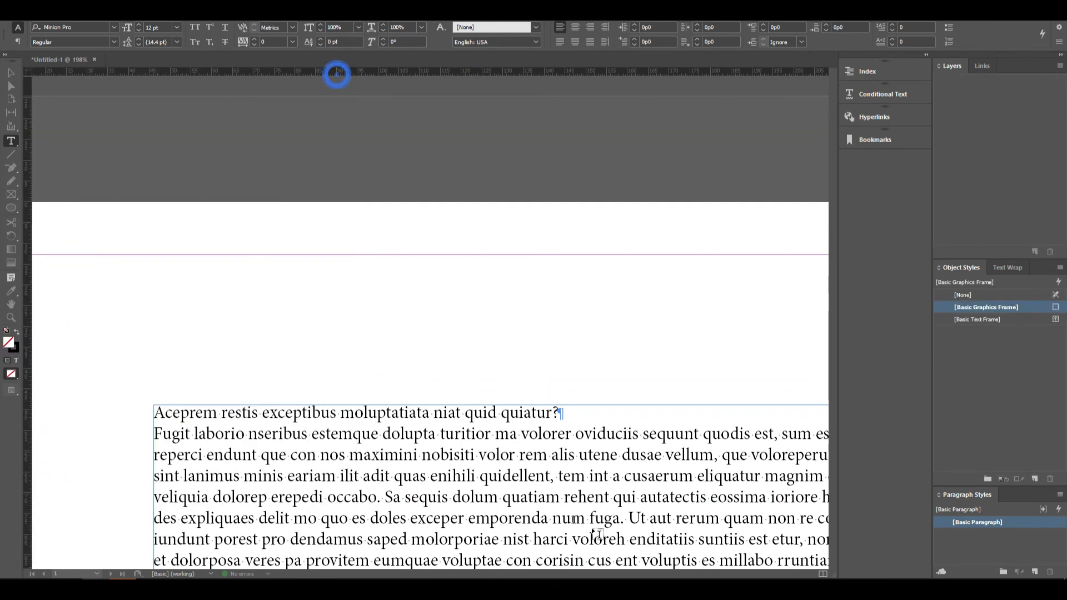
View the whole page, examine the styles listed in Quick Apply, and close it without applying any.
scroll(466, 448, "down", 3)
key("ctrl+0")
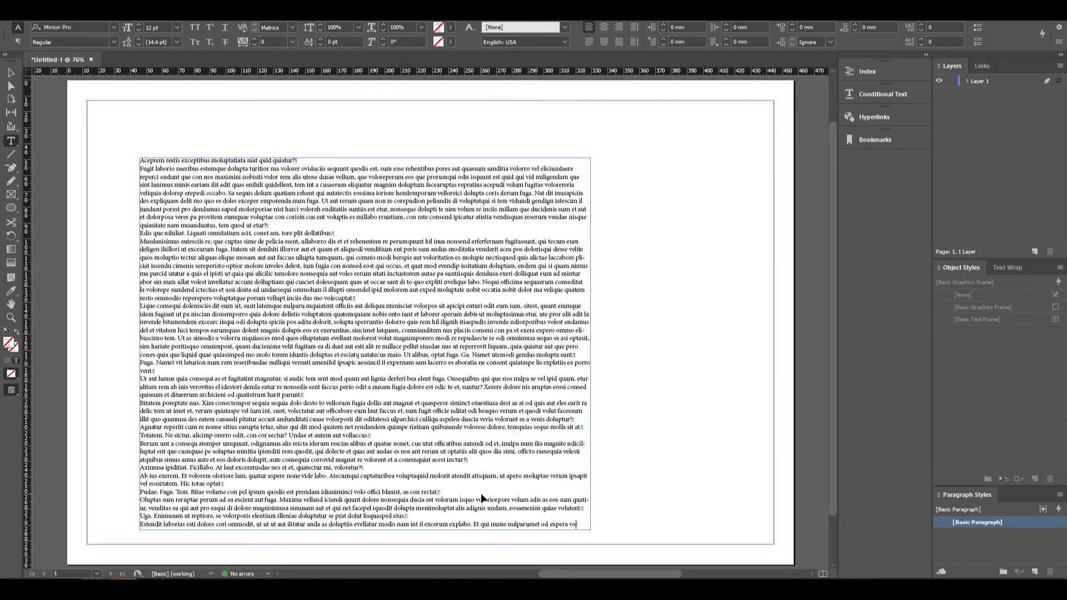
left_click(49, 10)
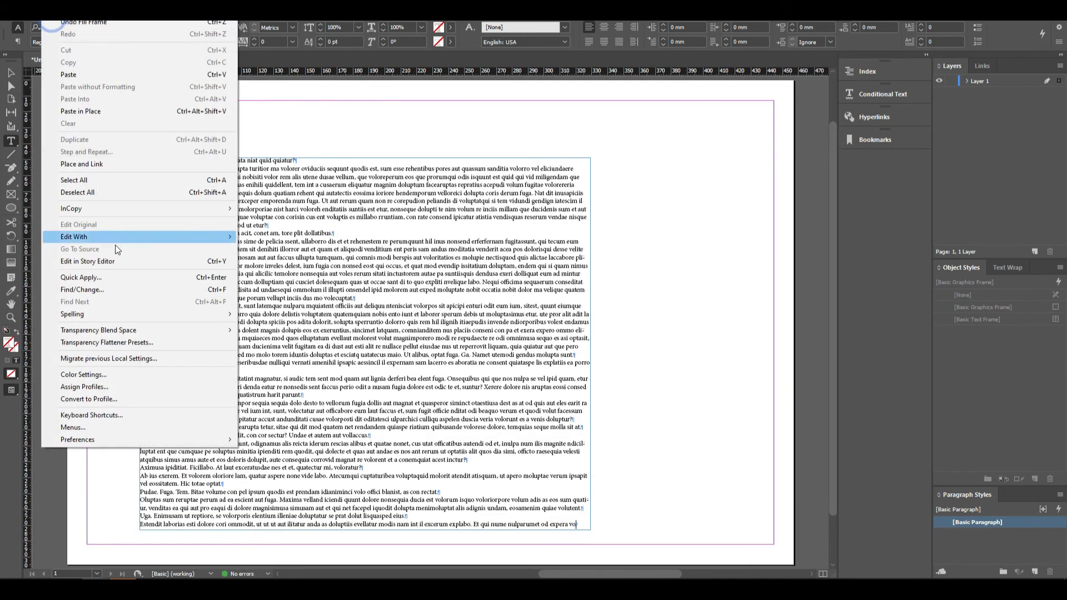
left_click(128, 278)
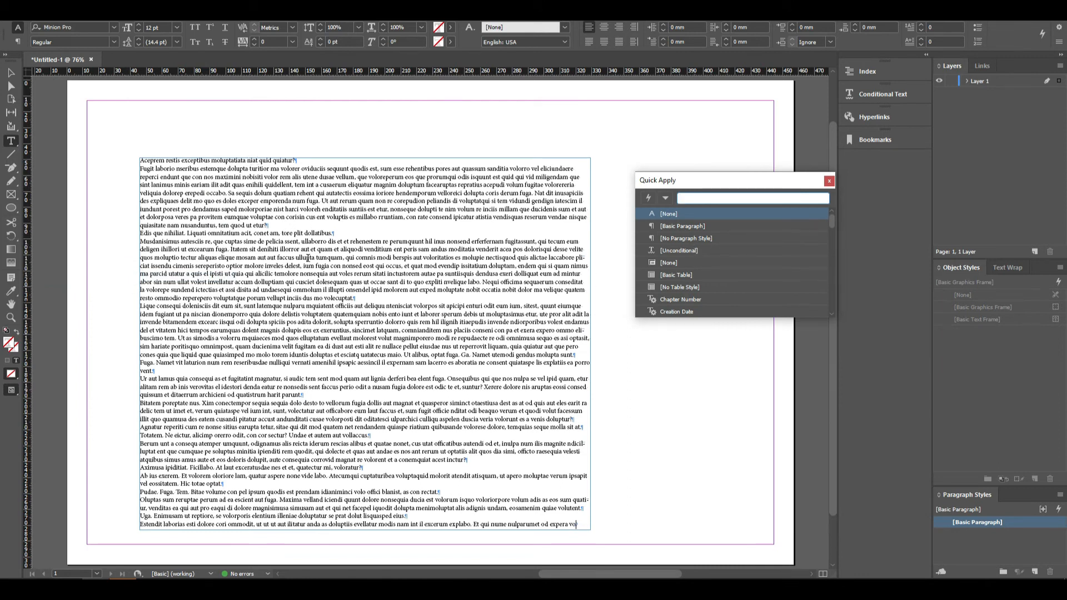
key("Escape")
Select the text from the second paragraph to the one ending in "vent" and Quick Apply [No Paragraph Style].
triple_click(323, 160)
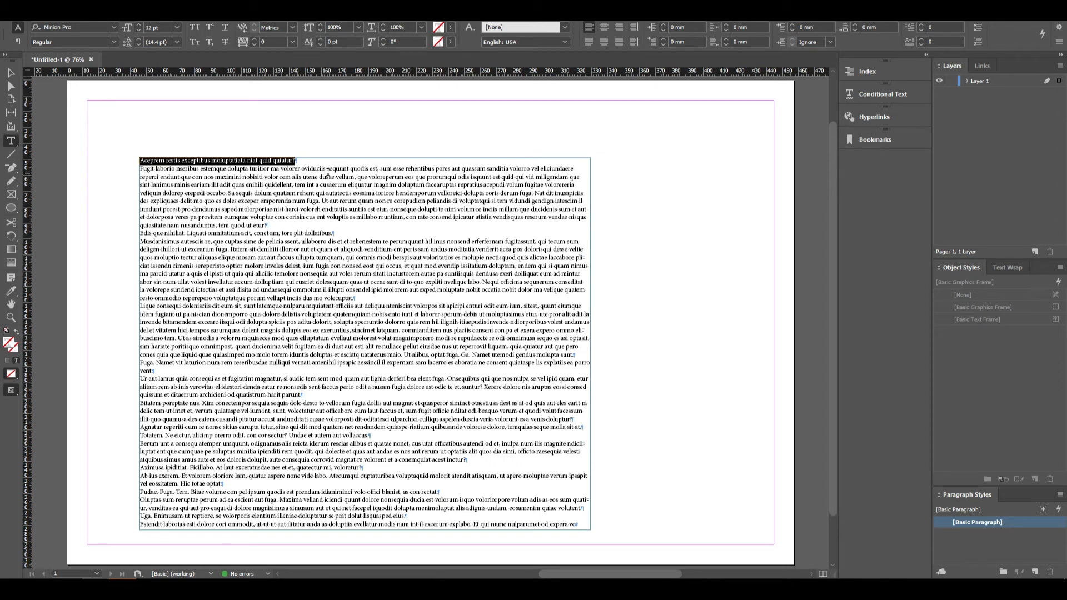
left_click_drag(141, 169, 454, 372)
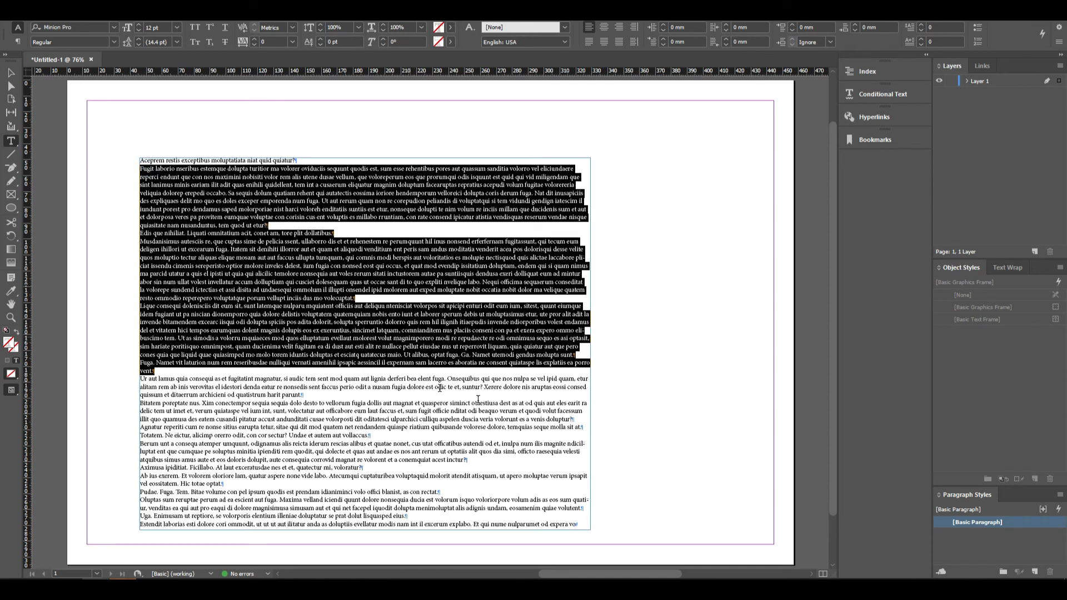
left_click(51, 11)
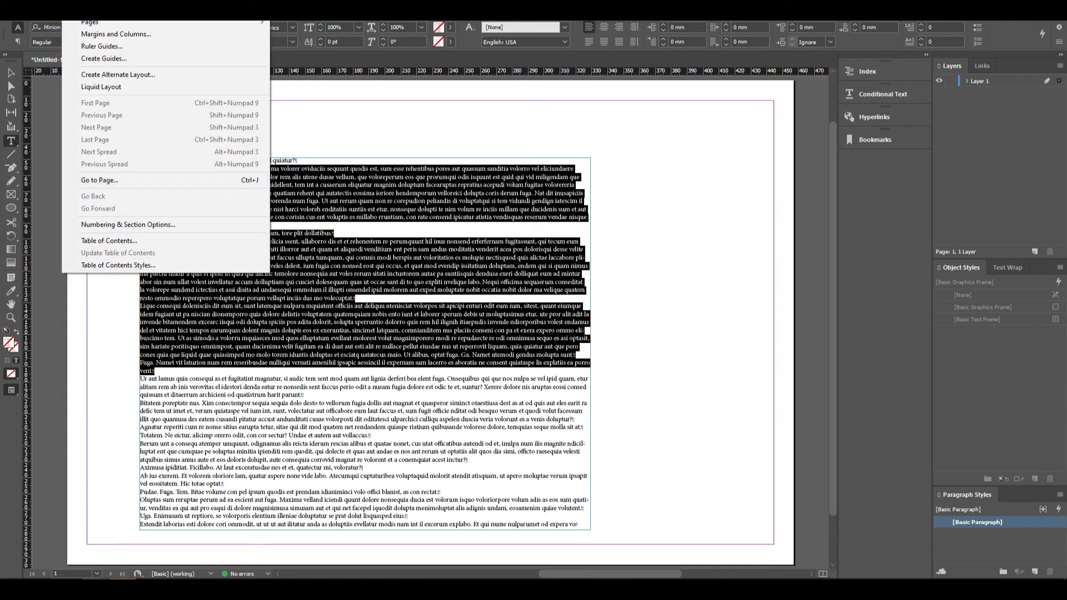
left_click(95, 277)
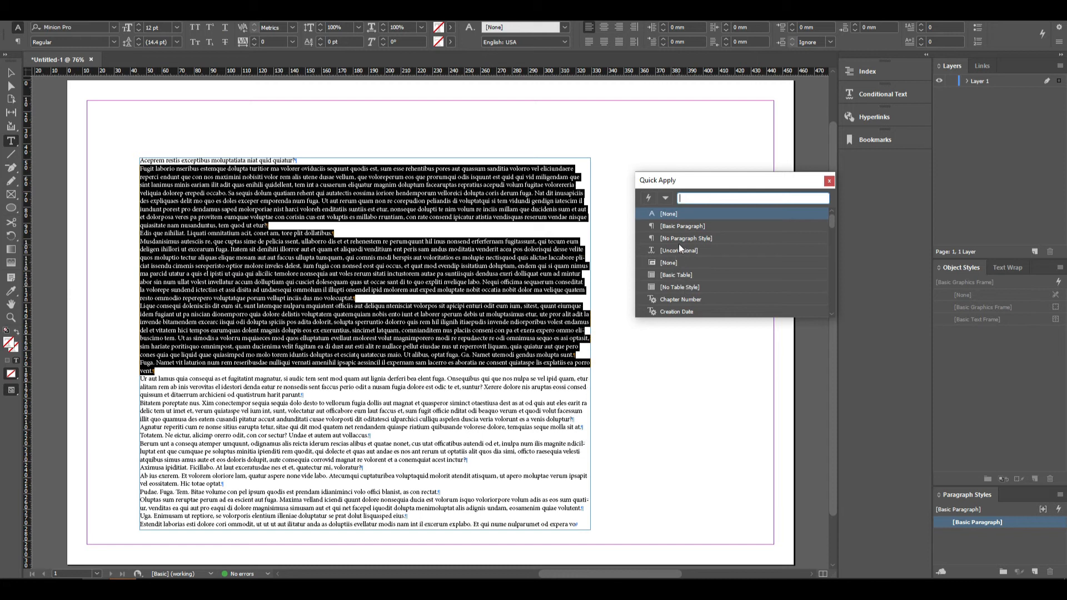
left_click(679, 250)
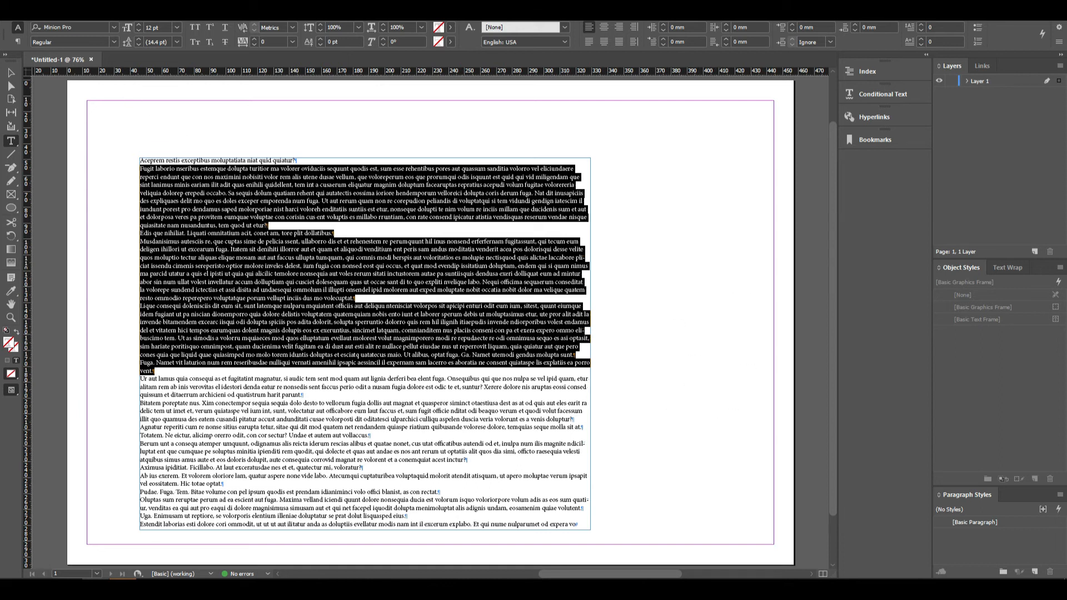
Open Find/Change and paste the word "quam", copied from the second line of the "Musdaniusas" paragraph, as the text to find.
left_click(48, 17)
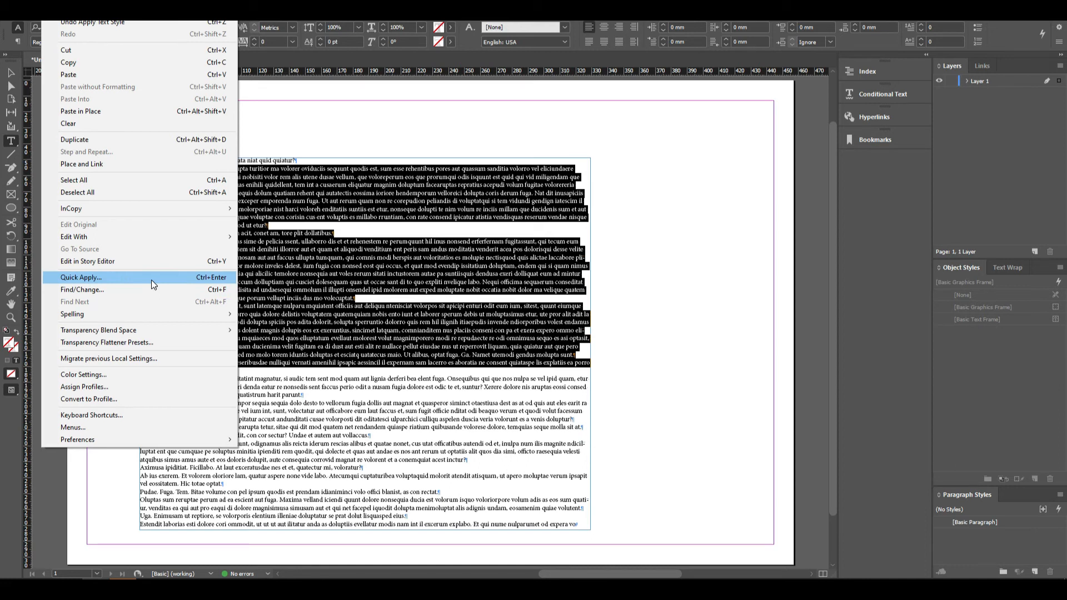
left_click(183, 288)
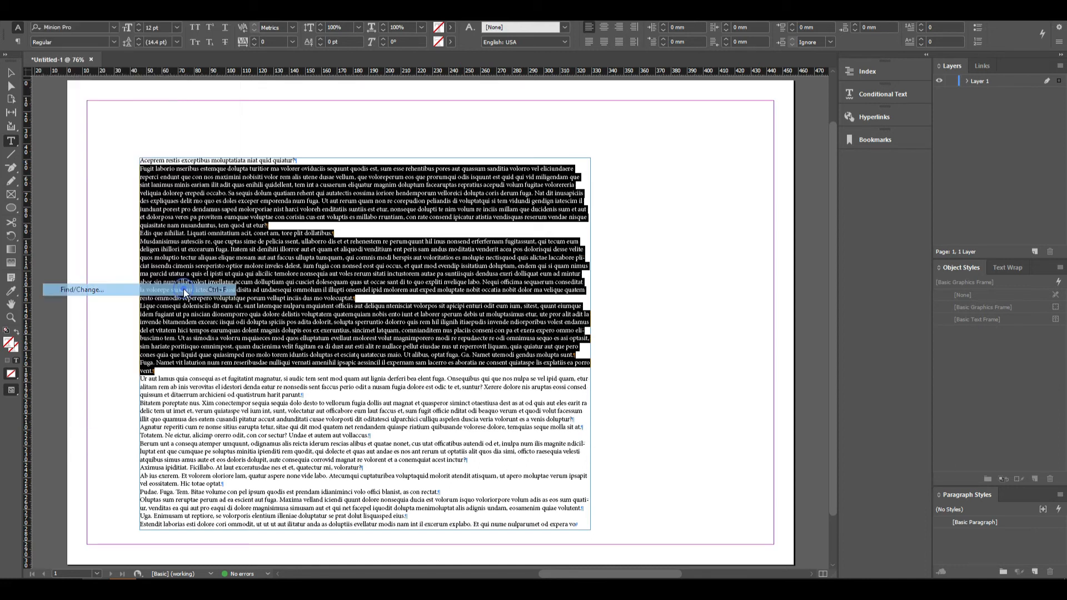
left_click_drag(548, 161, 630, 163)
left_click(327, 282)
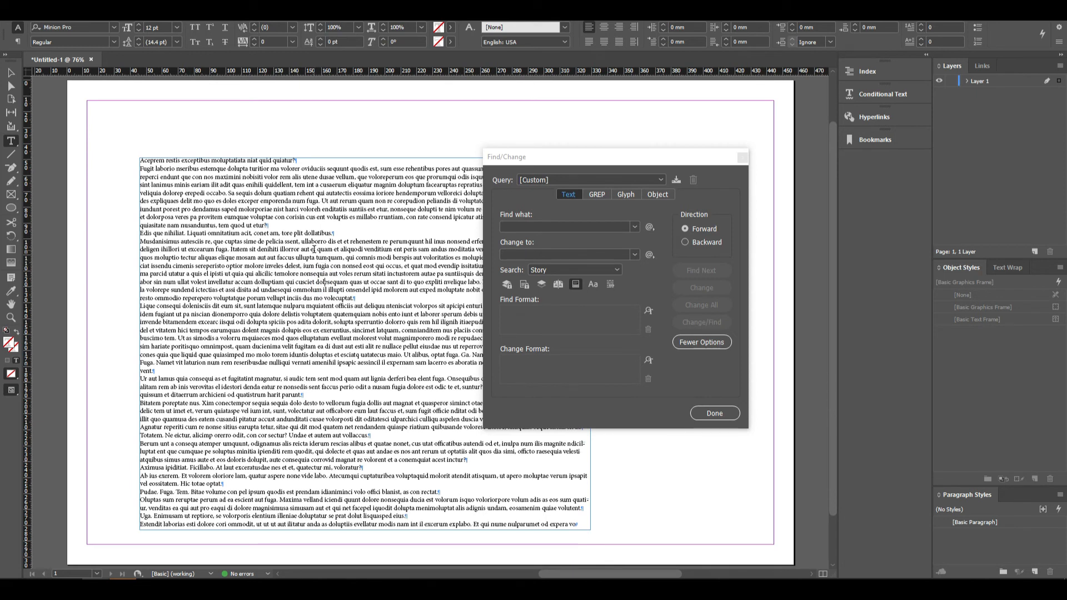
double_click(320, 250)
right_click(332, 249)
left_click(374, 239)
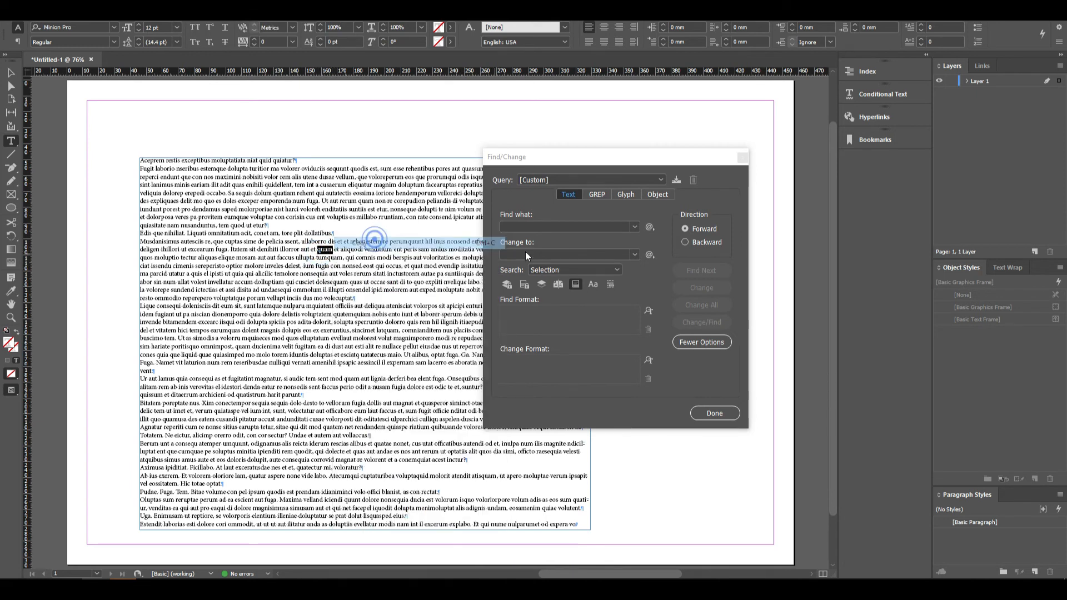
left_click(536, 226)
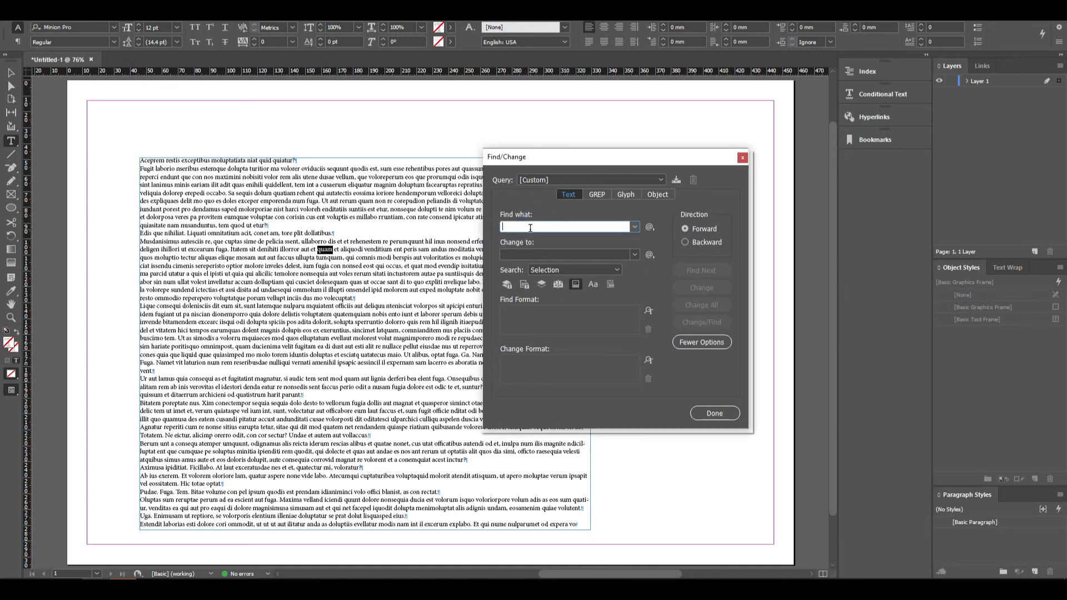
key("ctrl+v")
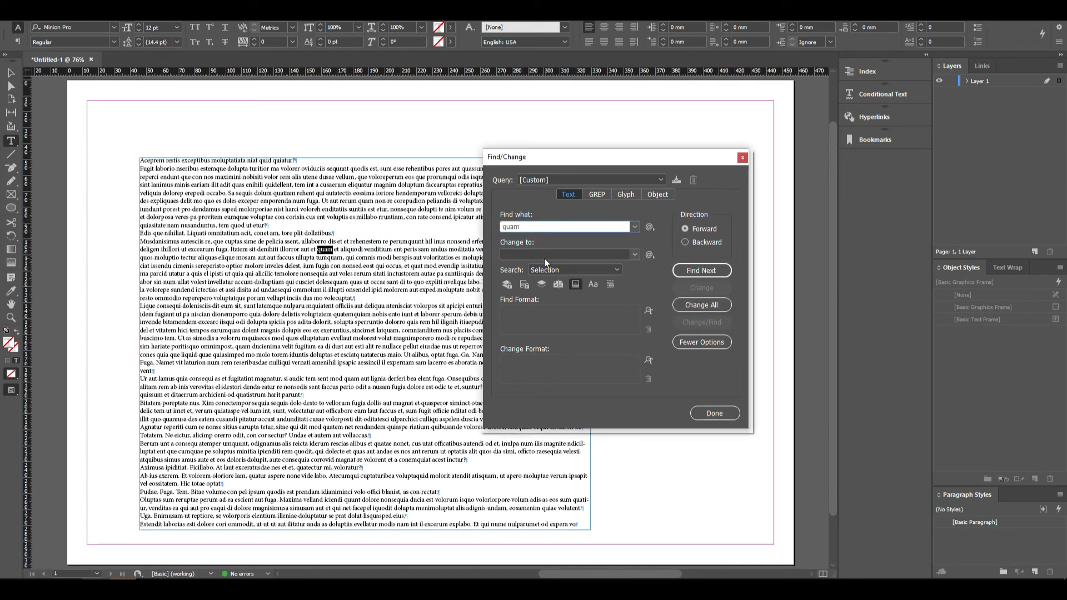
Set the replacement text to "mauq", find and change all occurrences within the selection, and close Find/Change.
left_click(541, 255)
type("mauq")
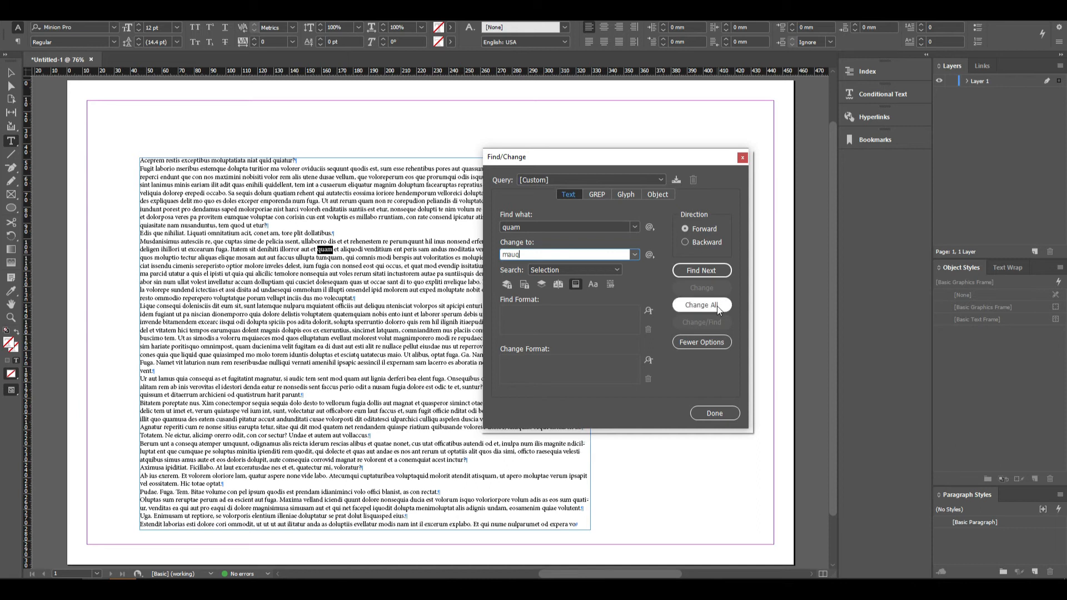
left_click(712, 272)
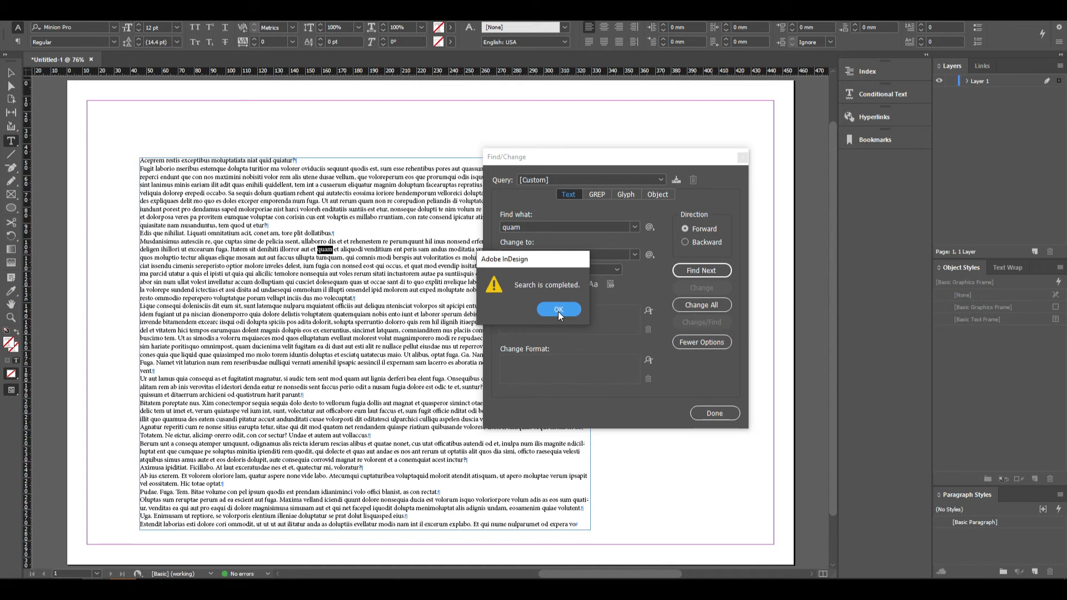
left_click(557, 309)
left_click(704, 306)
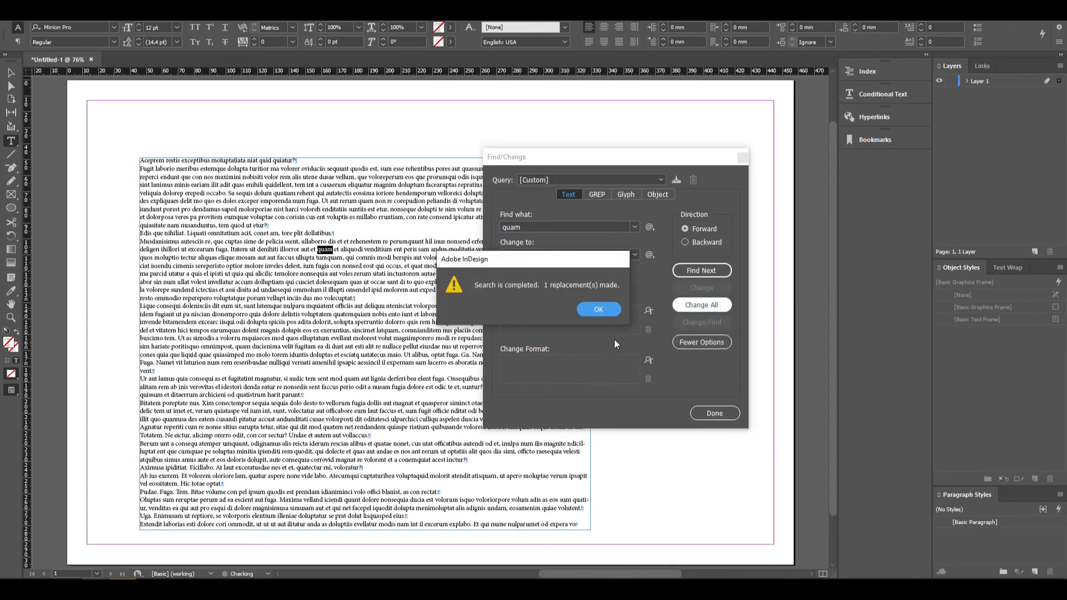
left_click(599, 309)
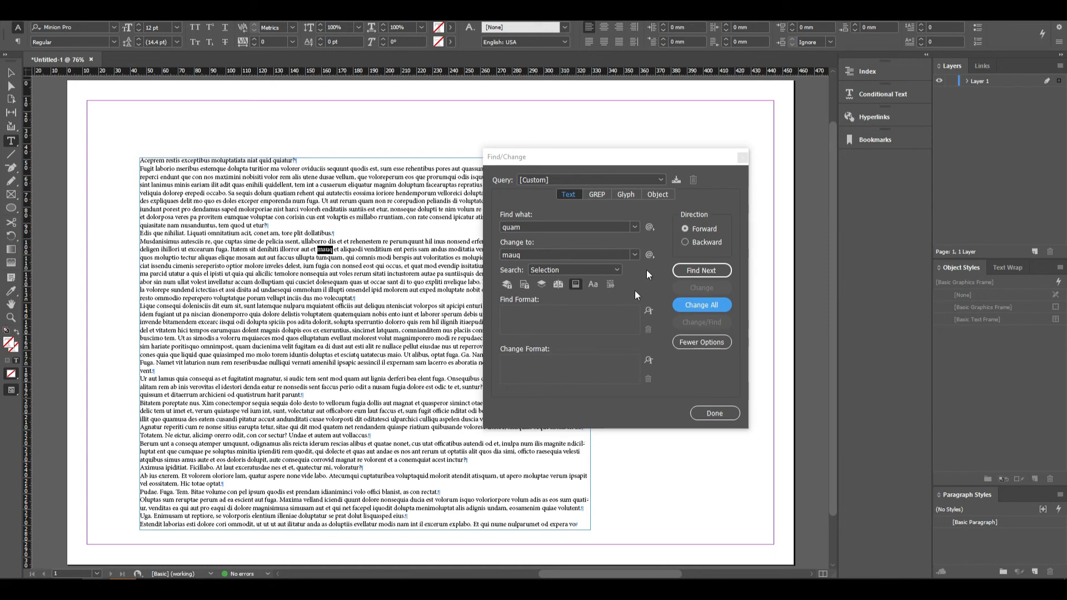
left_click(714, 414)
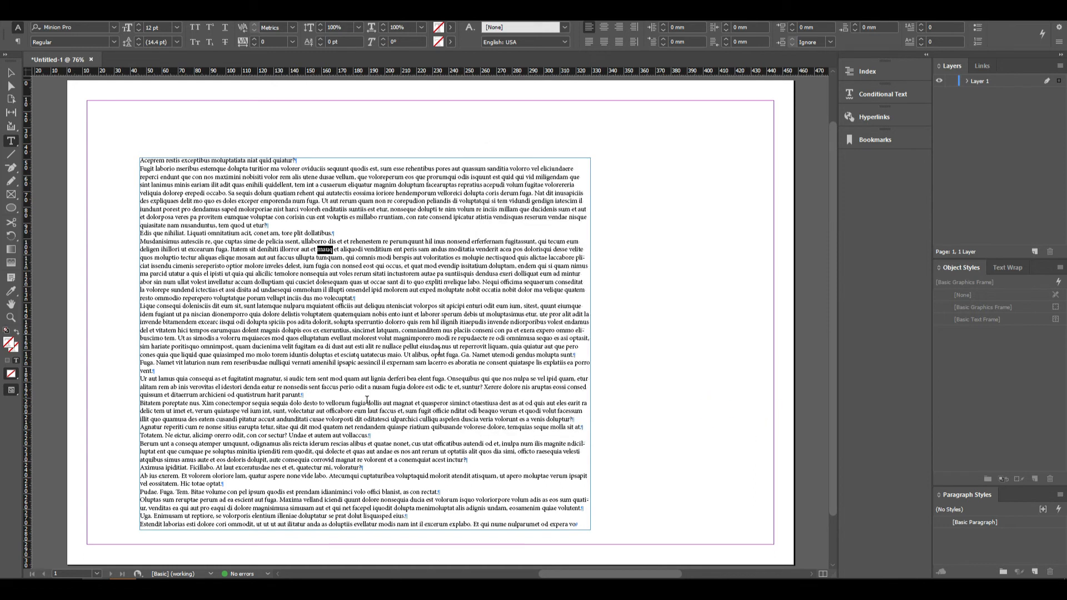
View the spelling options, open Check Spelling on the selected word, and close it without changing anything.
left_click(49, 10)
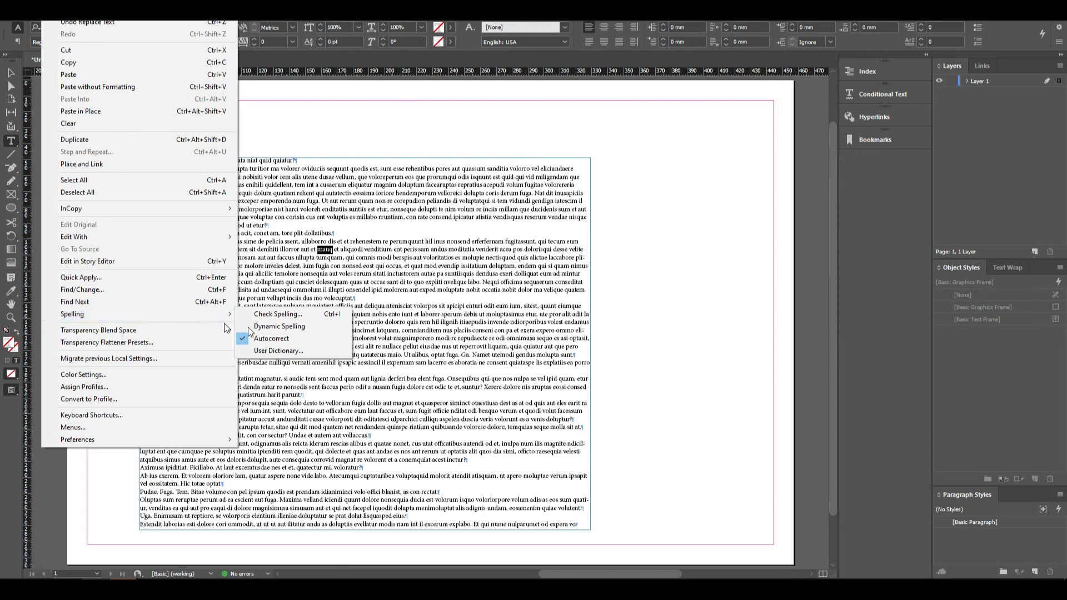
left_click(291, 316)
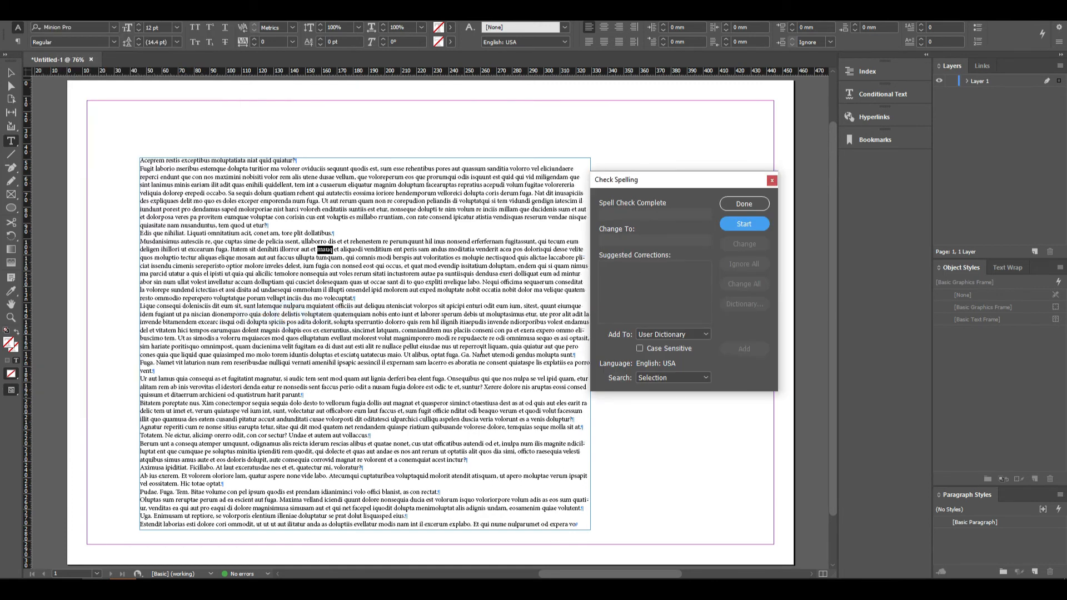
left_click(772, 180)
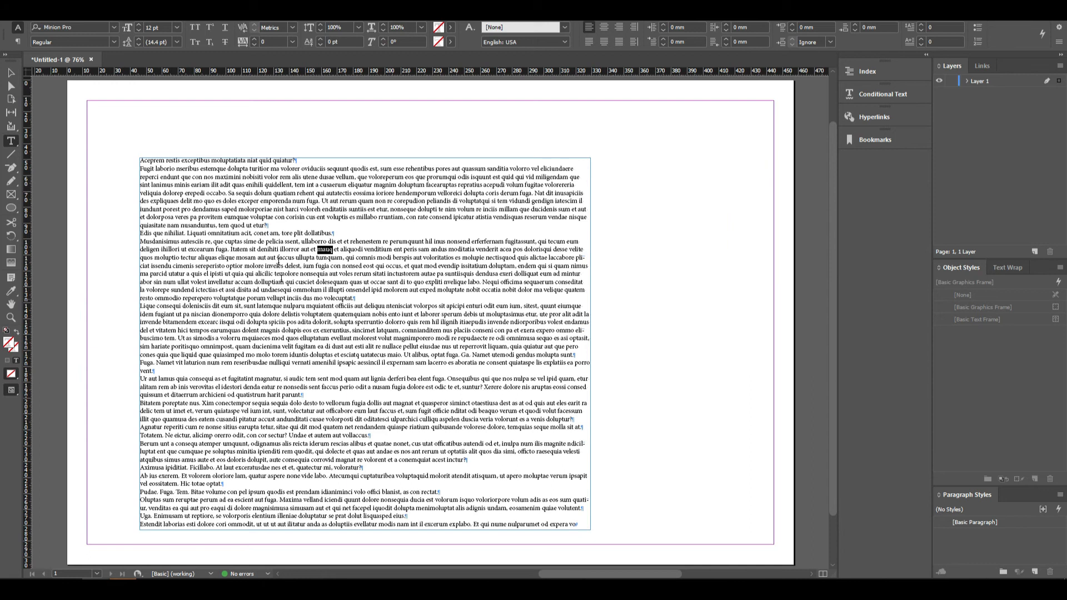
Examine the Transparency Blend Space options and the Transparency Flattener Presets, and cancel without changes.
left_click(62, 22)
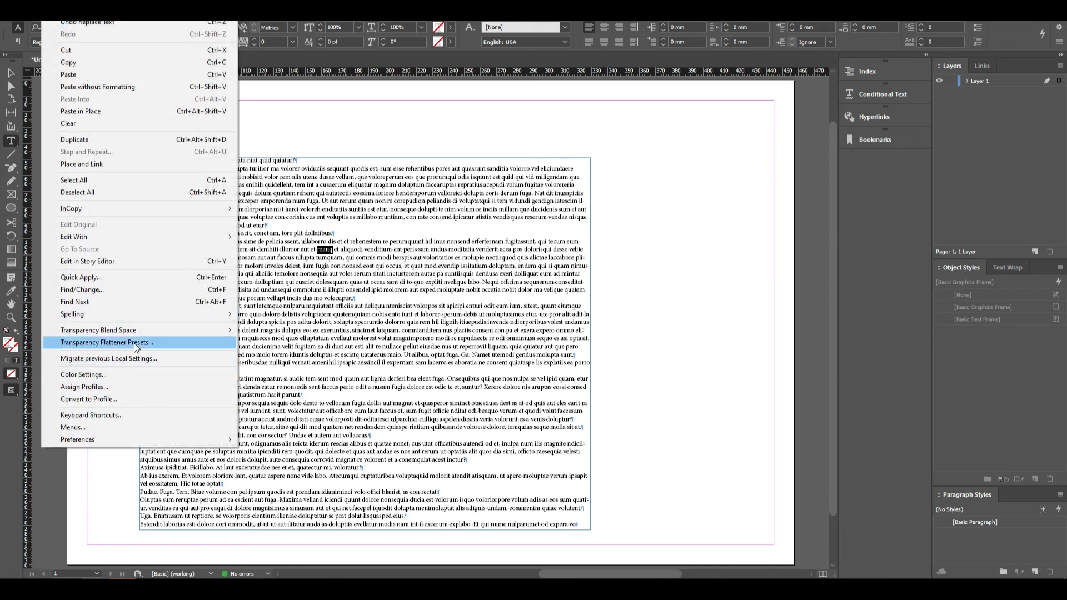
mouse_move(138, 332)
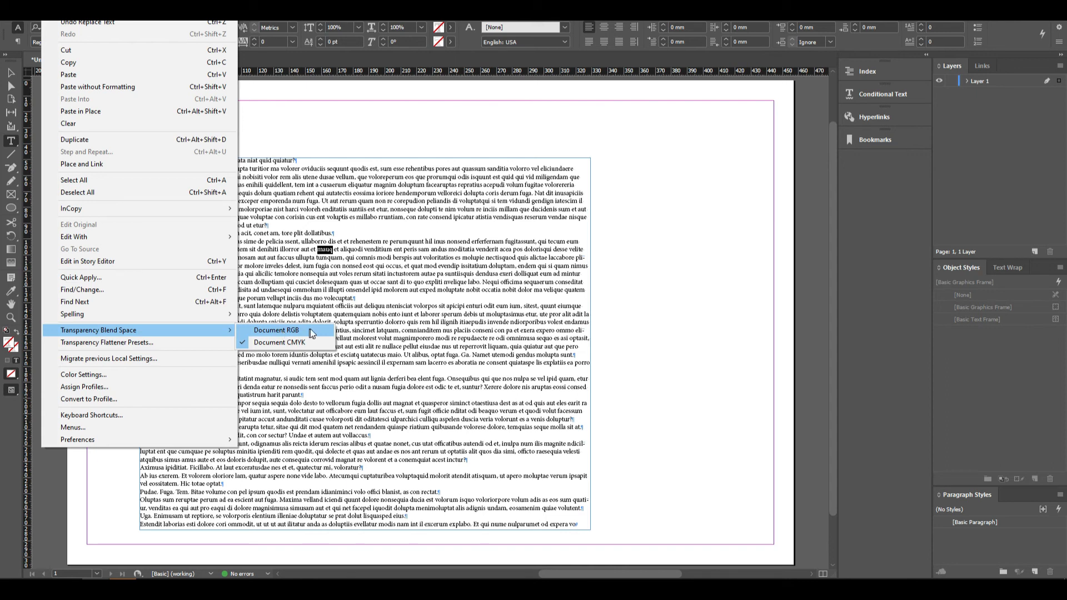
left_click(142, 345)
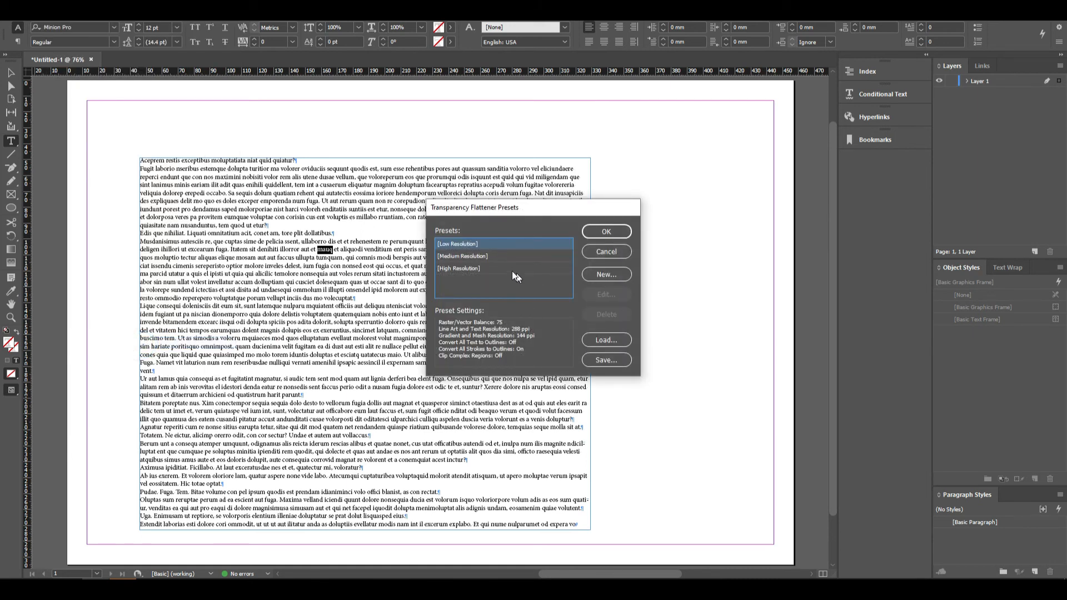
left_click(606, 252)
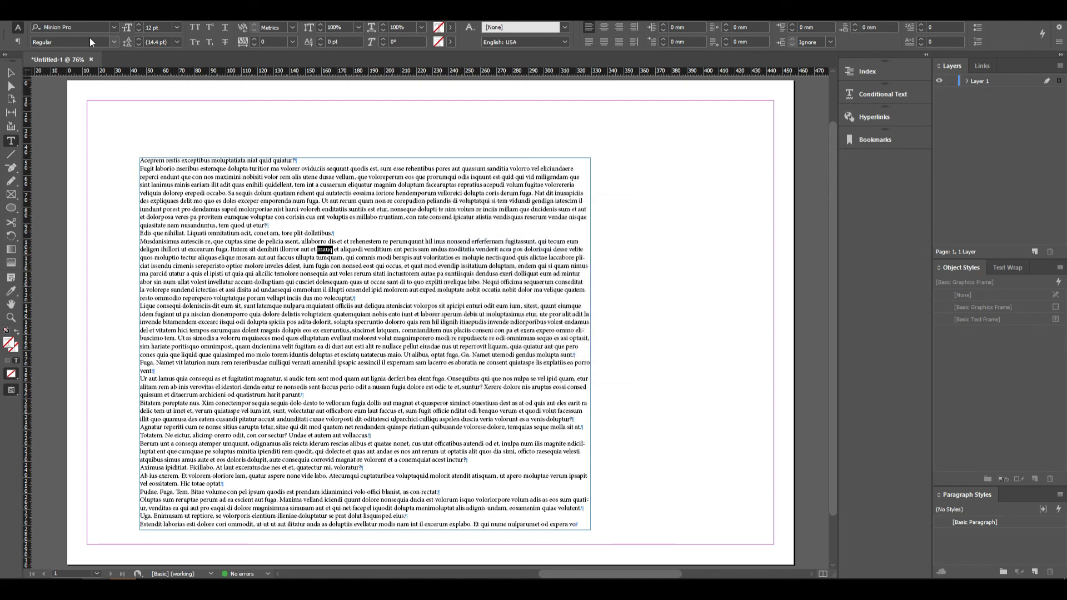
Browse the File Menu commands in the [Default] Keyboard Shortcuts set, and cancel without changes.
left_click(70, 20)
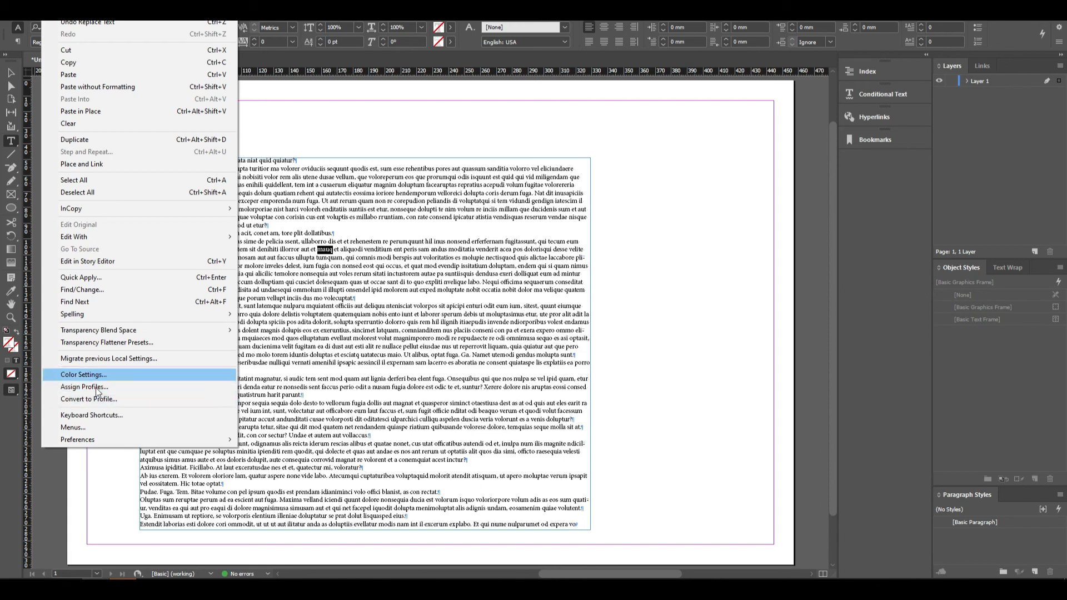
left_click(122, 415)
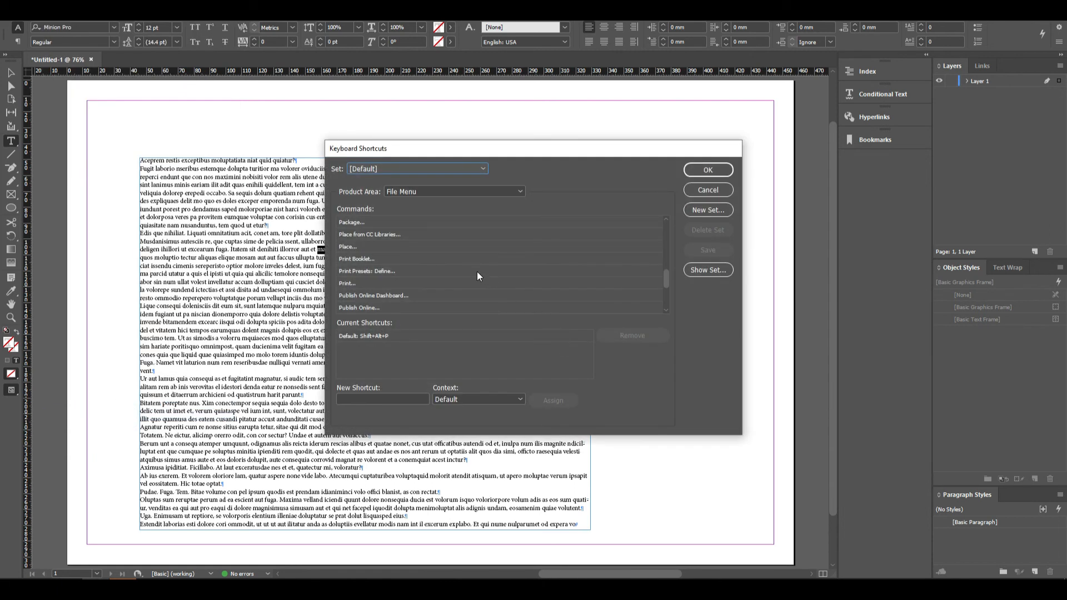
scroll(540, 248, "down", 3)
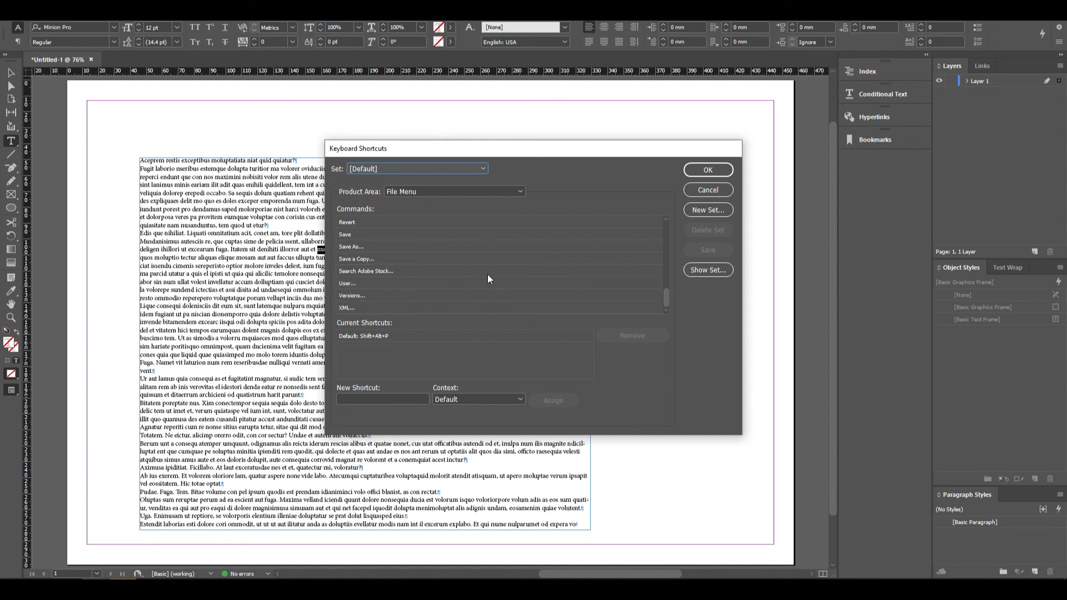
scroll(661, 239, "up", 2)
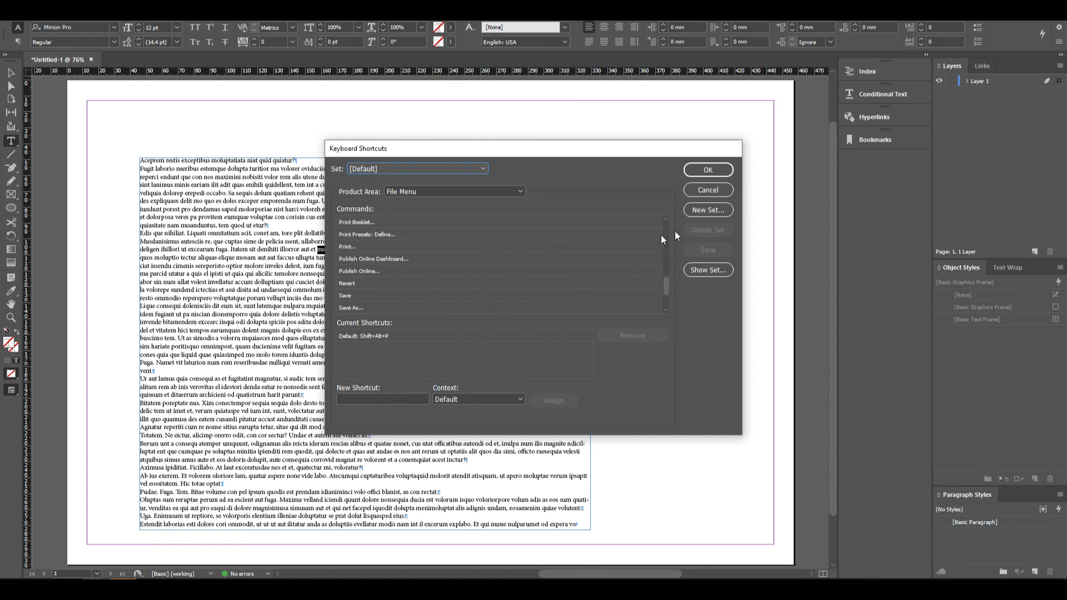
left_click(710, 190)
Browse the application menu commands with their visibility and color settings in Menu Customization, and cancel without changes.
left_click(47, 11)
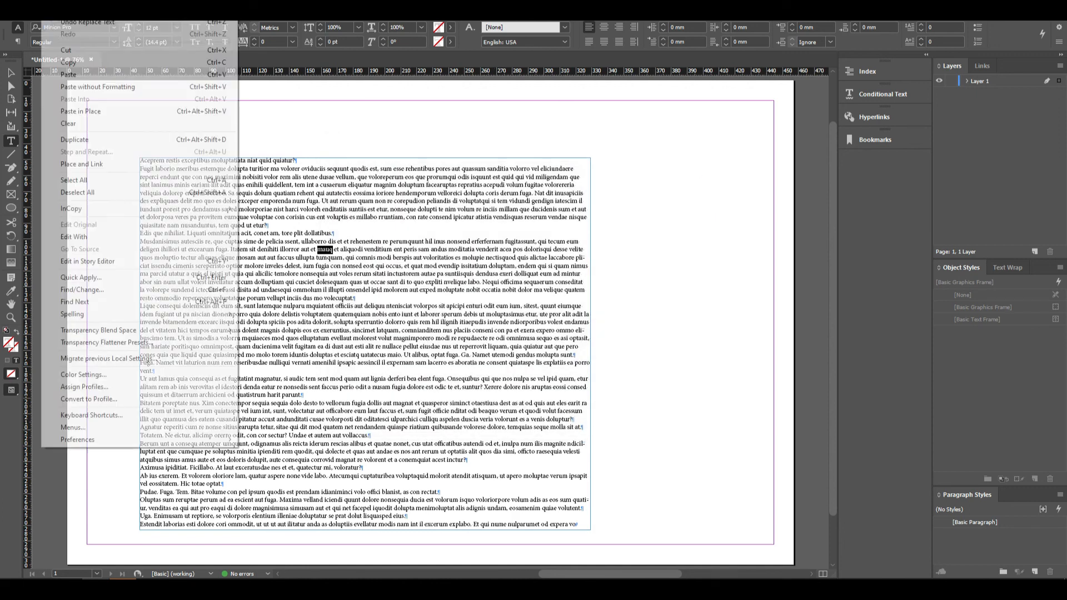
left_click(114, 428)
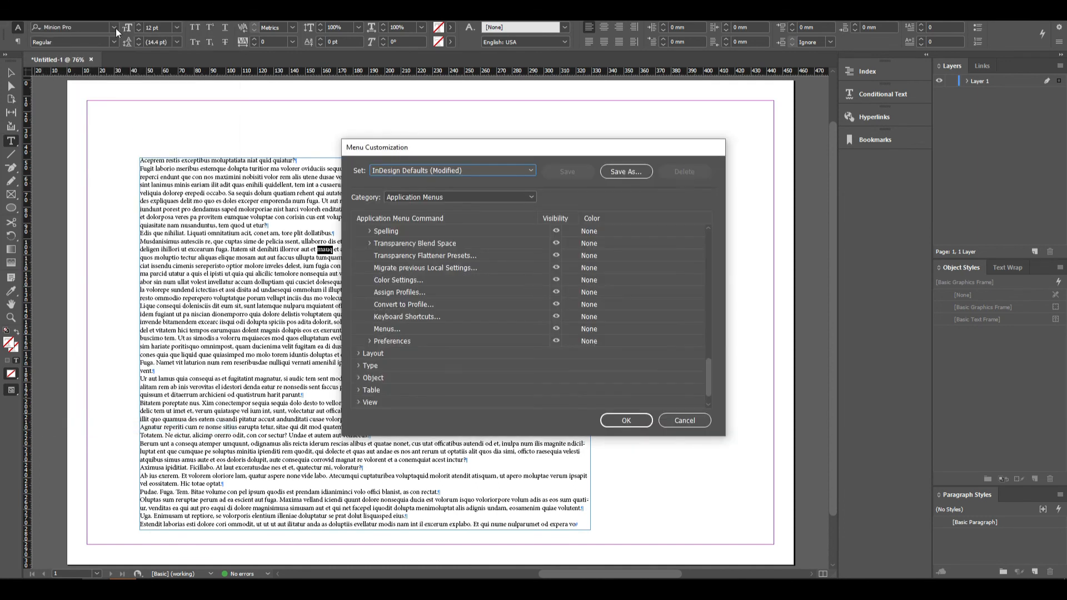
scroll(475, 319, "down", 2)
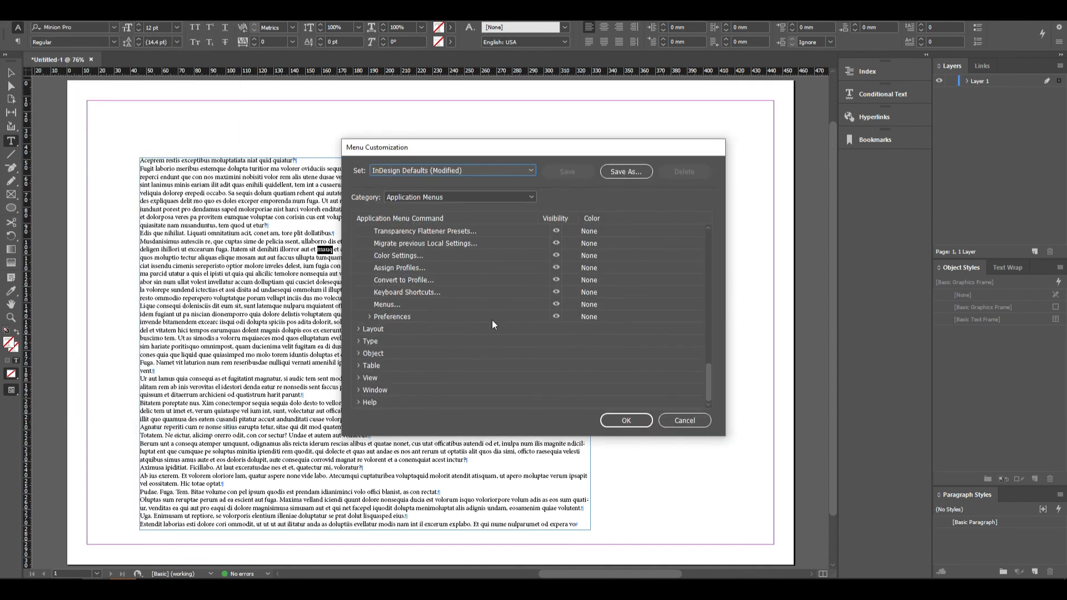
scroll(447, 375, "up", 10)
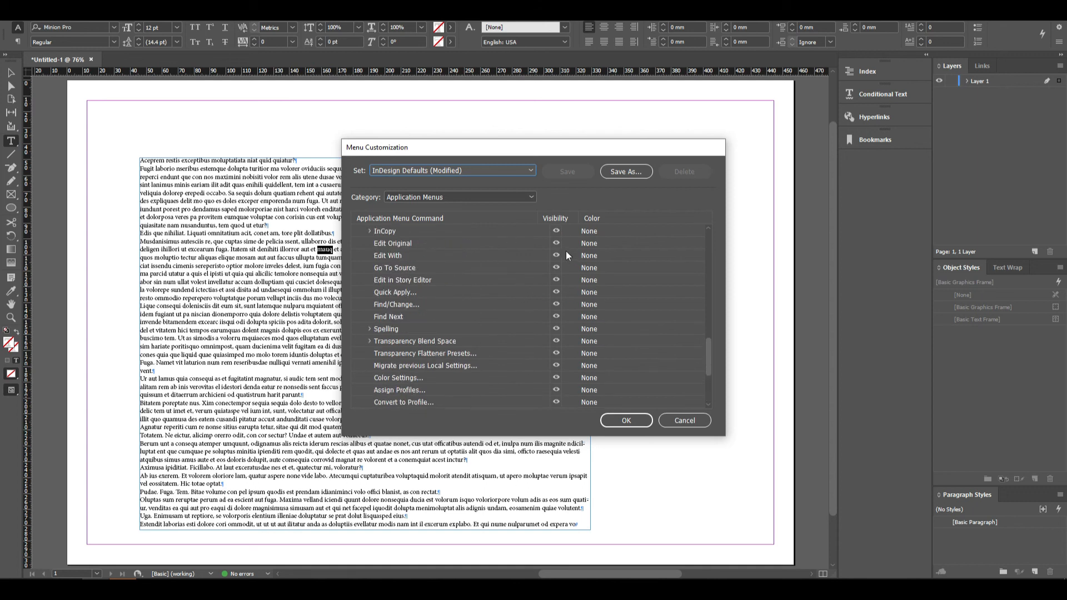
left_click(688, 422)
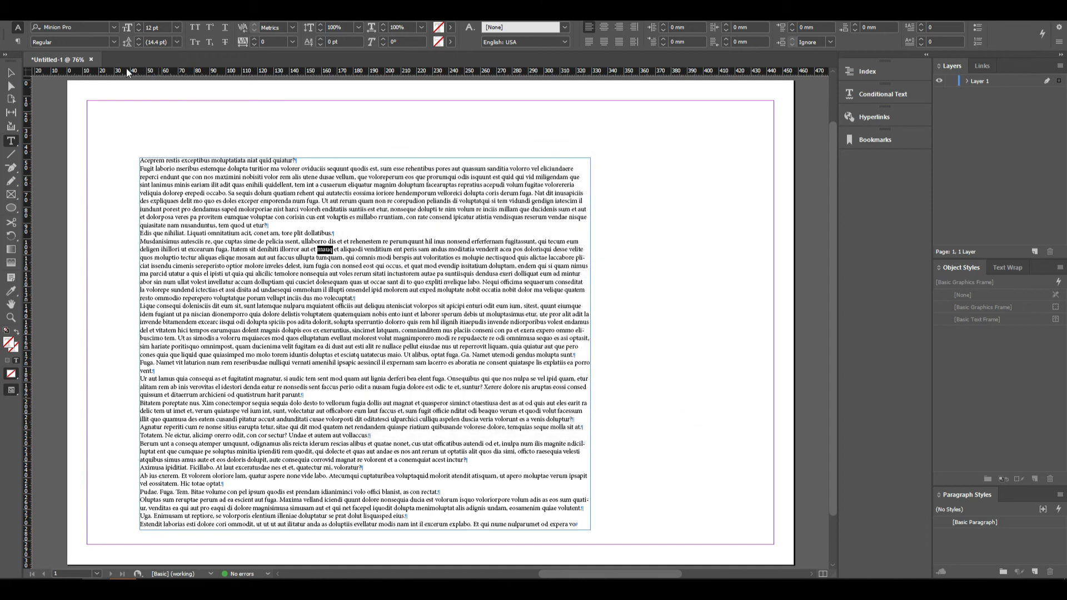
View the list of preference categories and examine the General preferences.
left_click(62, 20)
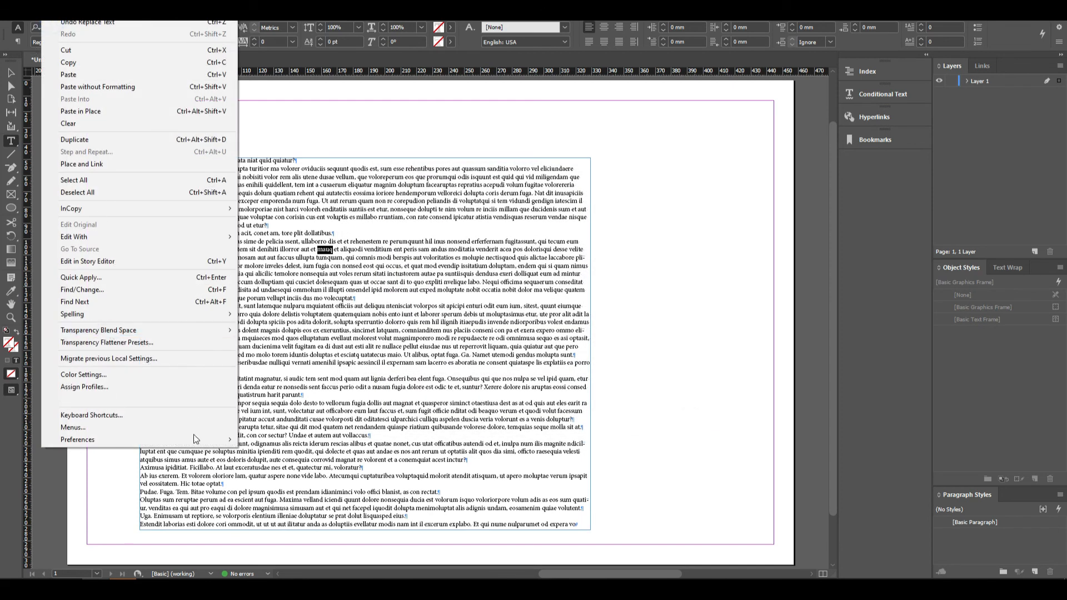
mouse_move(118, 439)
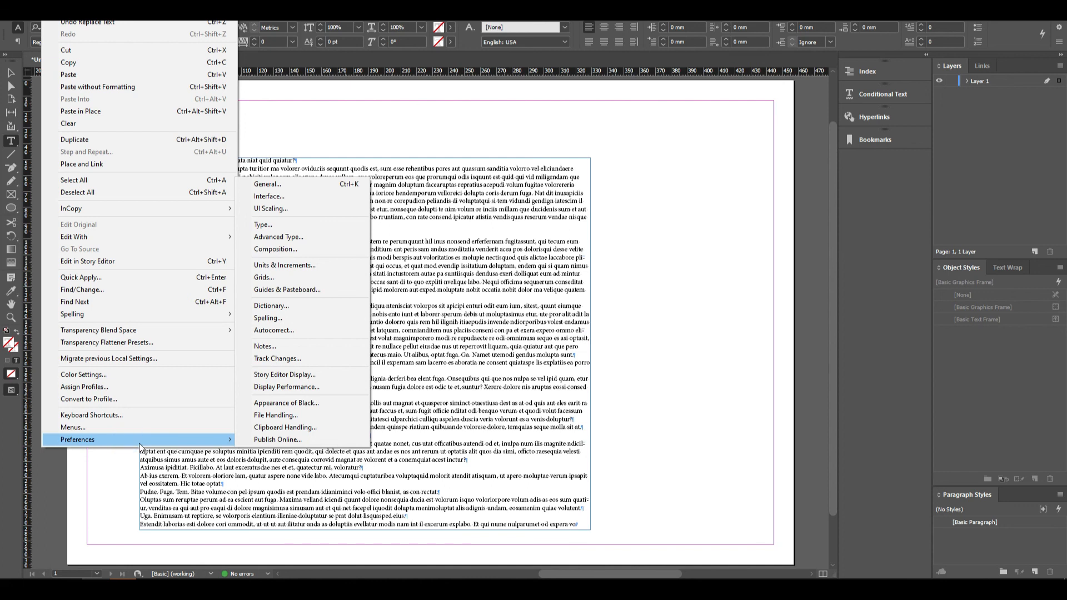
left_click(275, 184)
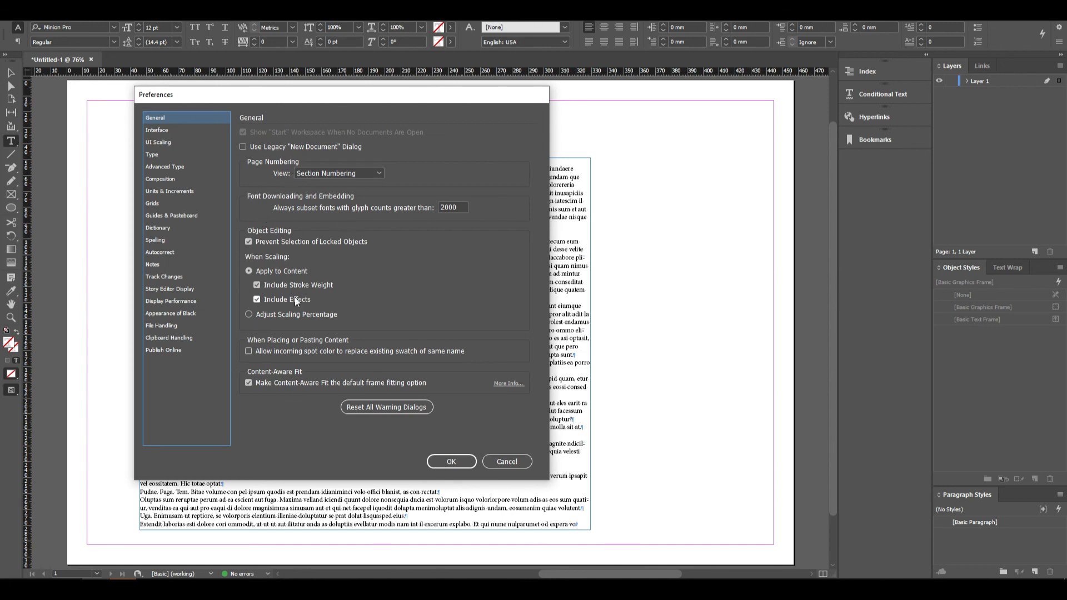
Try the two lighter color themes in the Interface preferences, and return to the second-darkest theme.
left_click(172, 130)
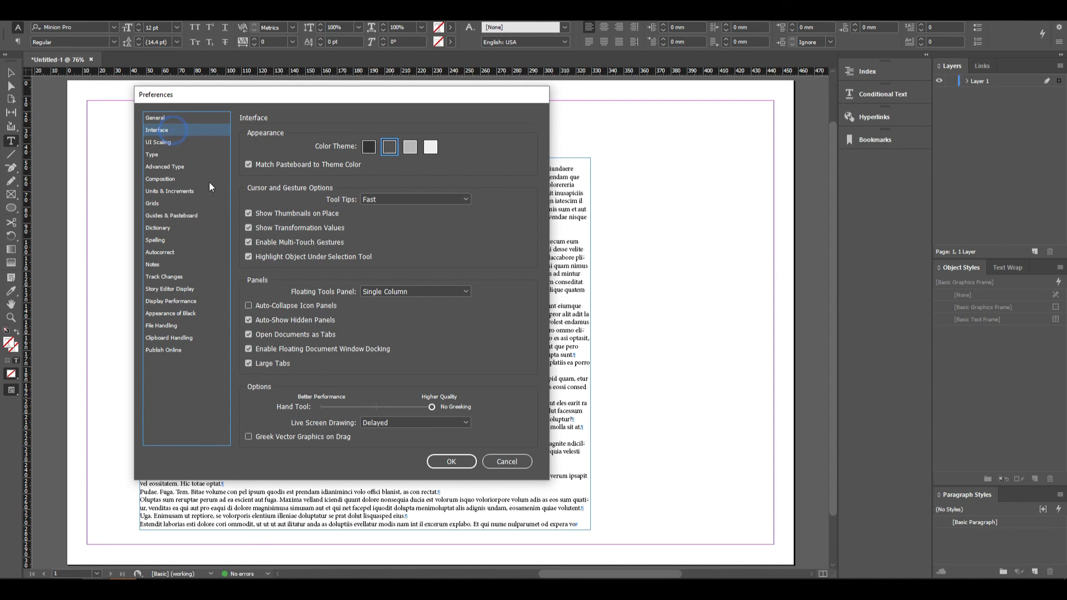
left_click(411, 147)
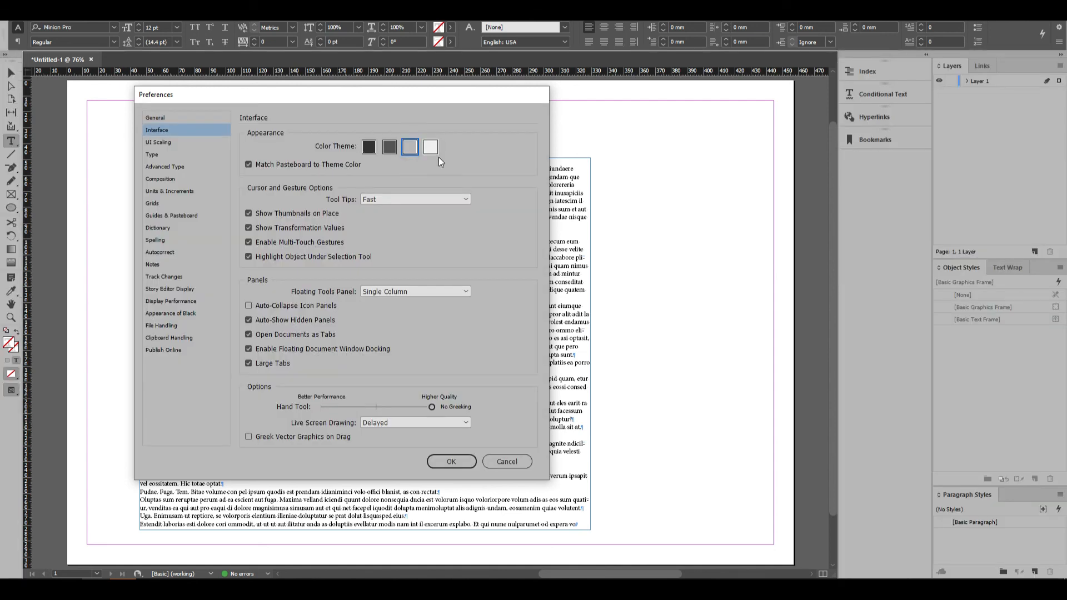
left_click(389, 149)
left_click(412, 149)
left_click(429, 150)
left_click(405, 149)
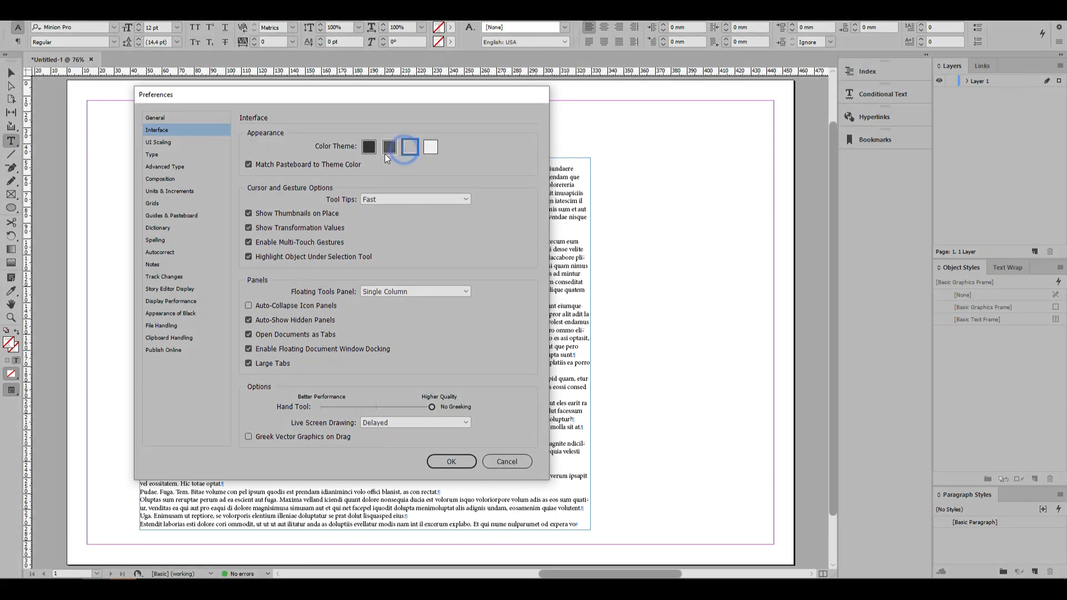
left_click(388, 149)
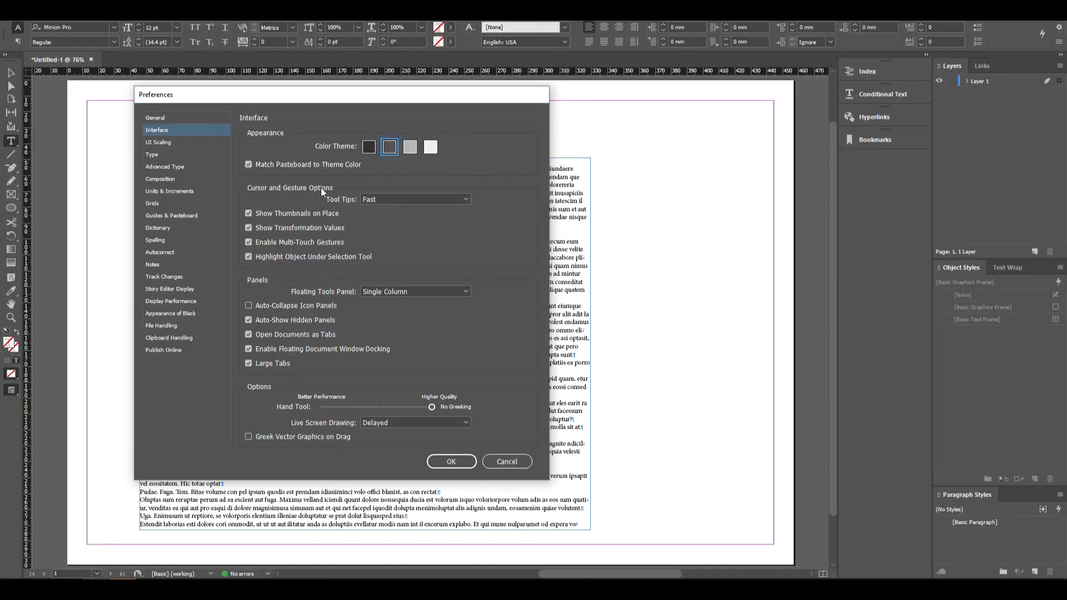
View the UI Scaling and Type preferences, and close the preferences without saving changes.
left_click(162, 144)
left_click(161, 153)
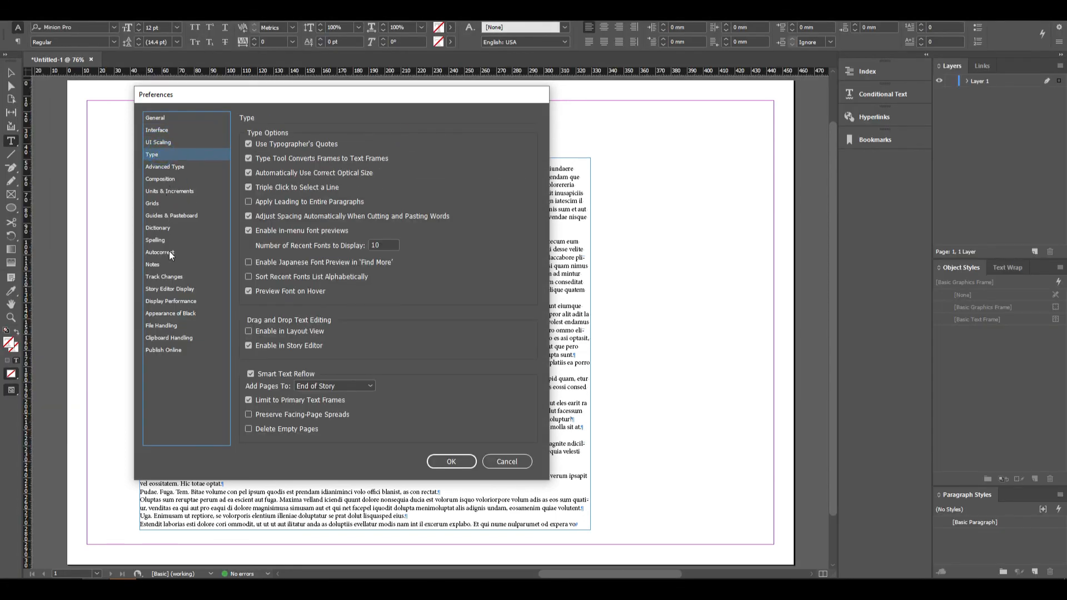
left_click(523, 464)
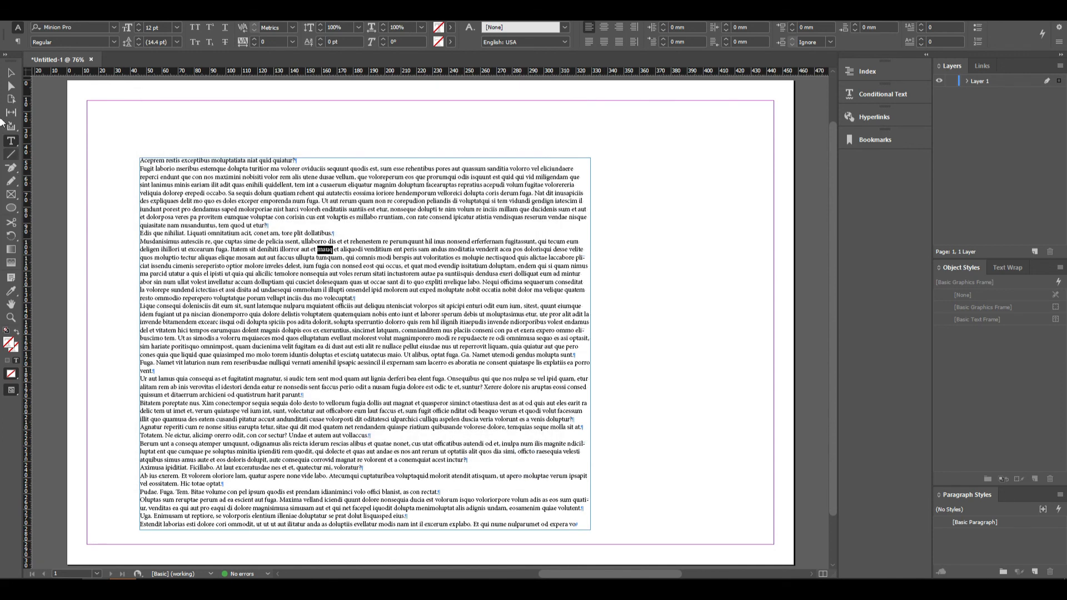
Switch from text editing to the Selection tool with the text frame selected, and show the Stroke panel.
left_click(9, 75)
left_click(49, 12)
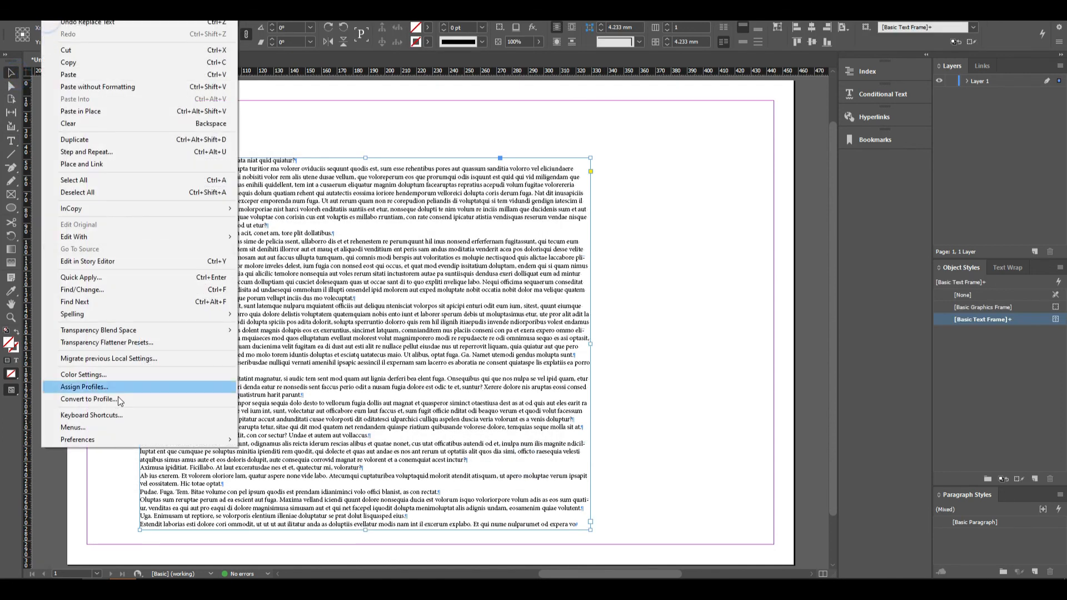
left_click(501, 214)
key("F10")
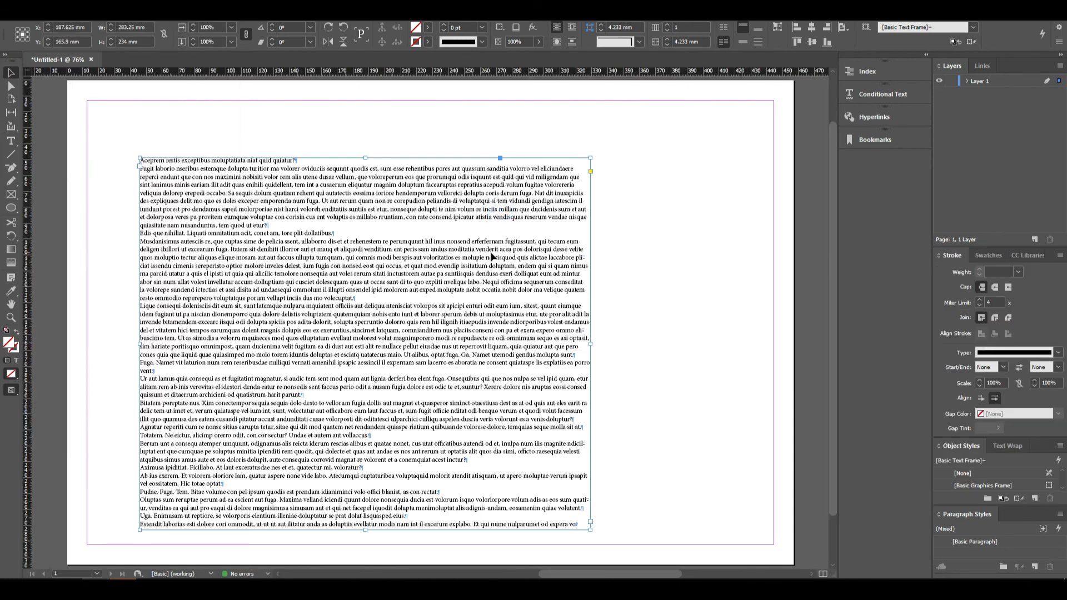
Review the Edit commands and the list of preference categories once more, and deselect the text frame.
left_click(49, 11)
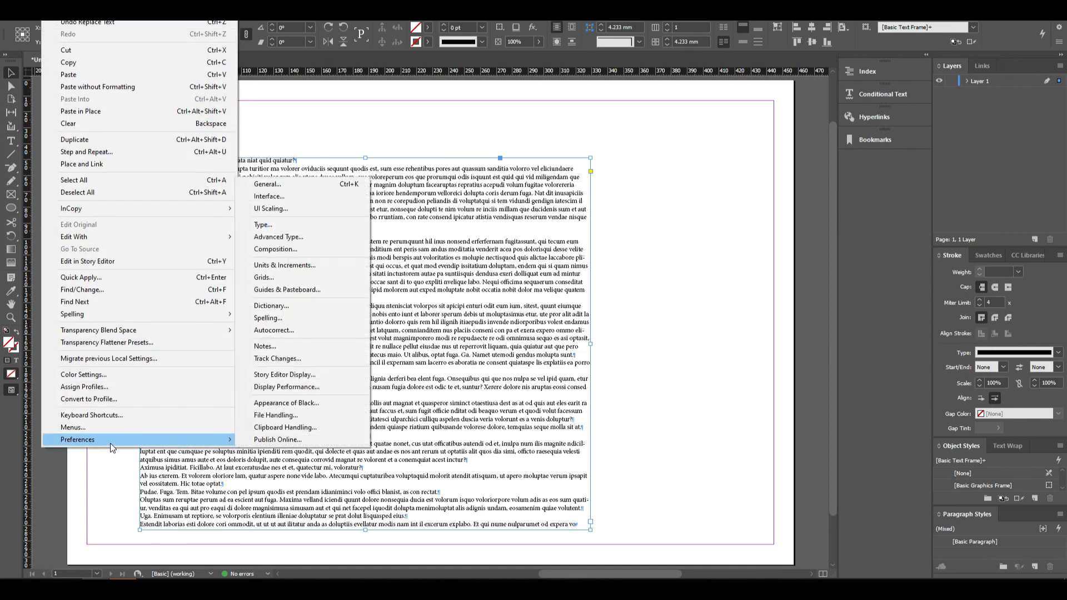
mouse_move(76, 11)
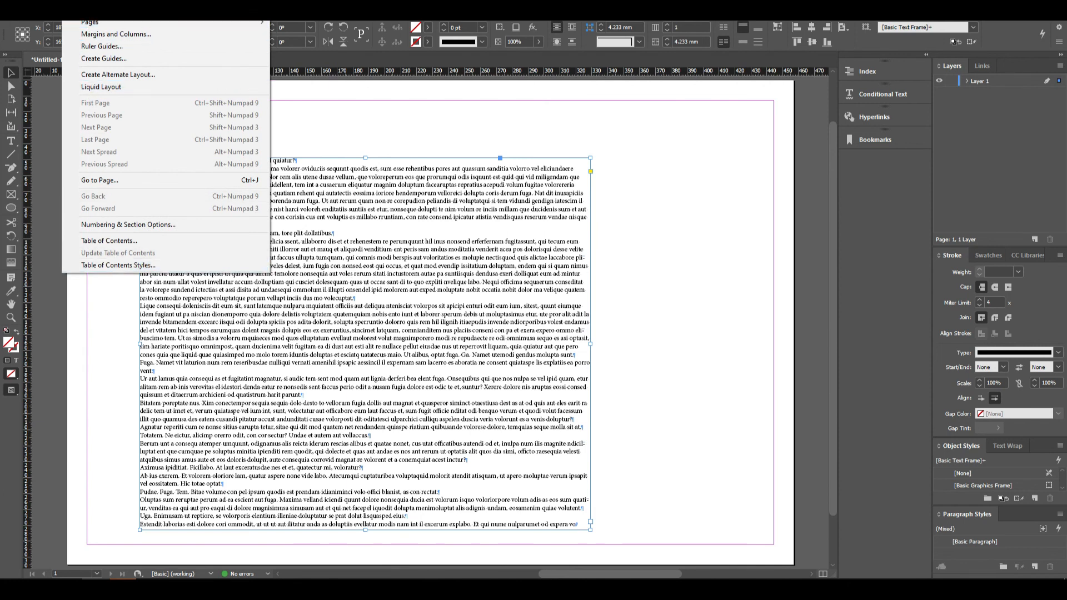
left_click(666, 301)
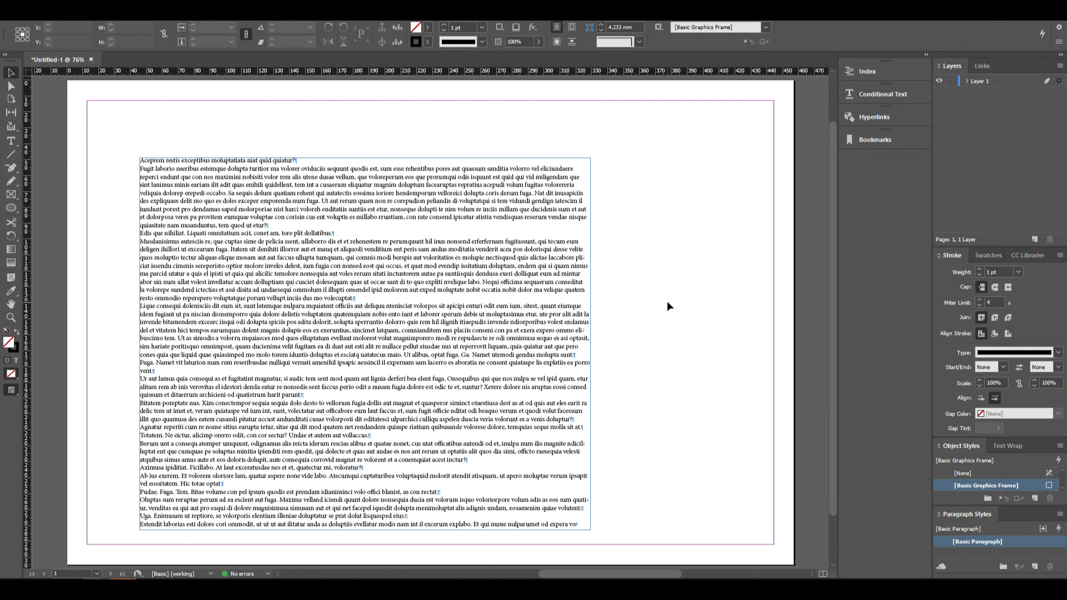